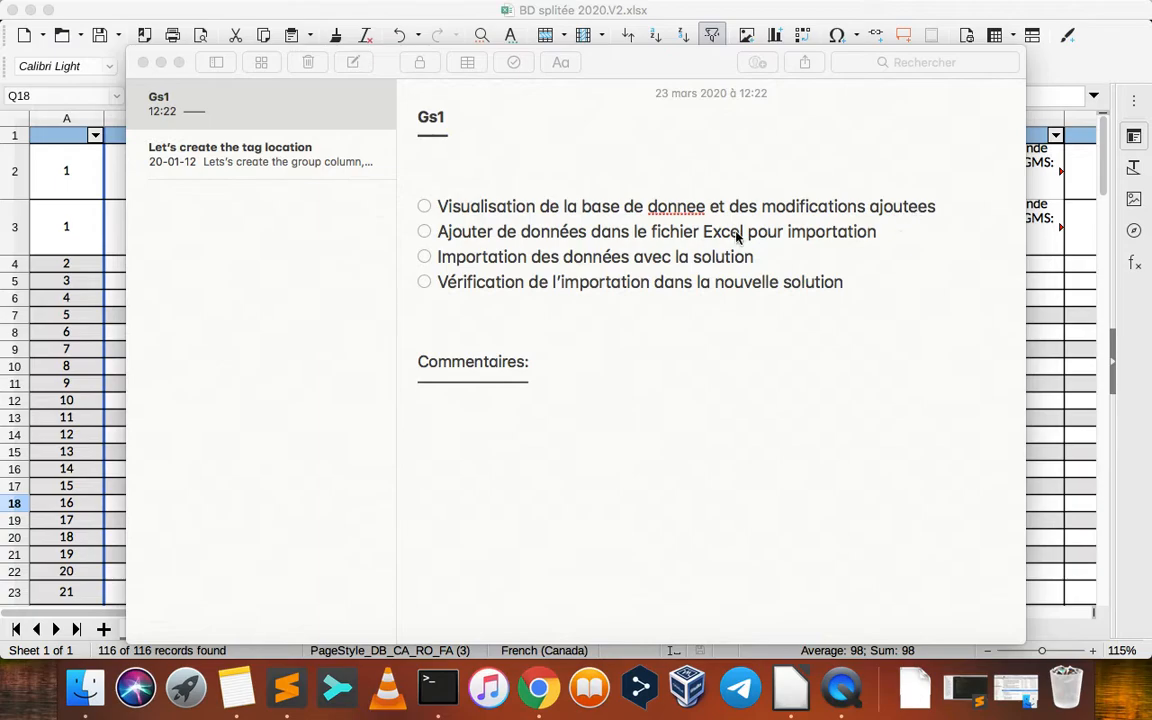
# Switch to Google Chrome and search Odoo's Applications for the module "gs1" without the default Applications filter
pyautogui.click(538, 688)
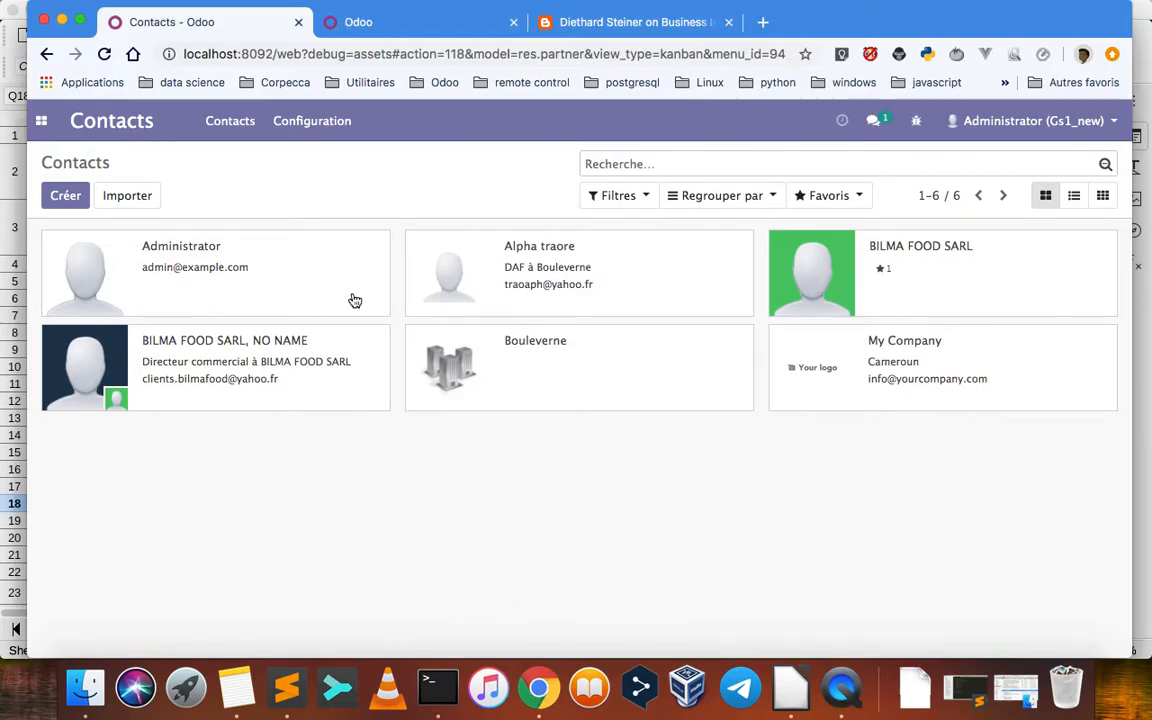
pyautogui.click(41, 123)
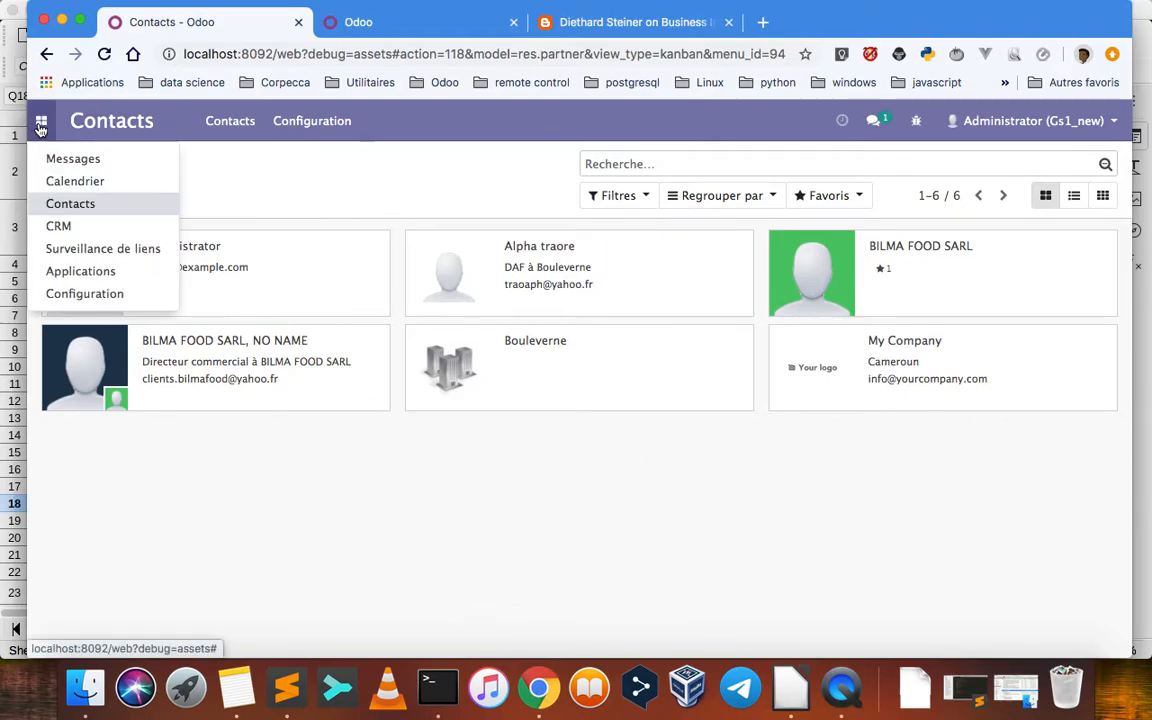
pyautogui.click(82, 274)
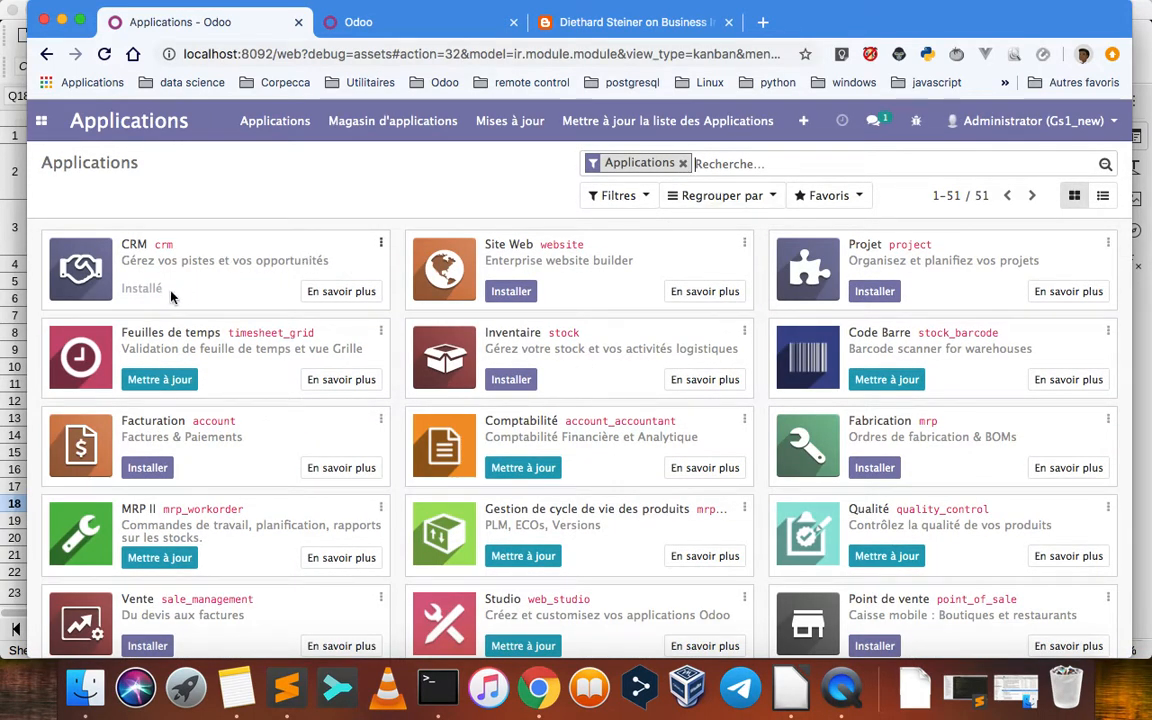
pyautogui.moveTo(175, 292); pyautogui.dragTo(291, 169)
pyautogui.click(292, 170)
pyautogui.press('BackSpace')
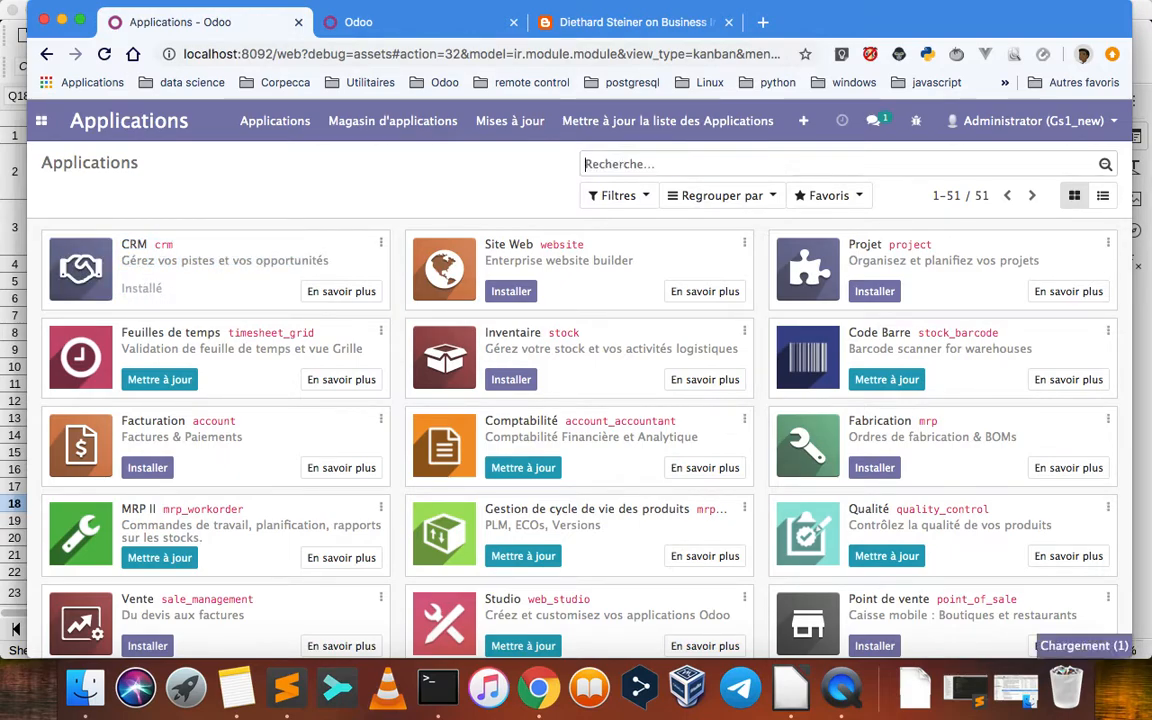
pyautogui.write('gs1')
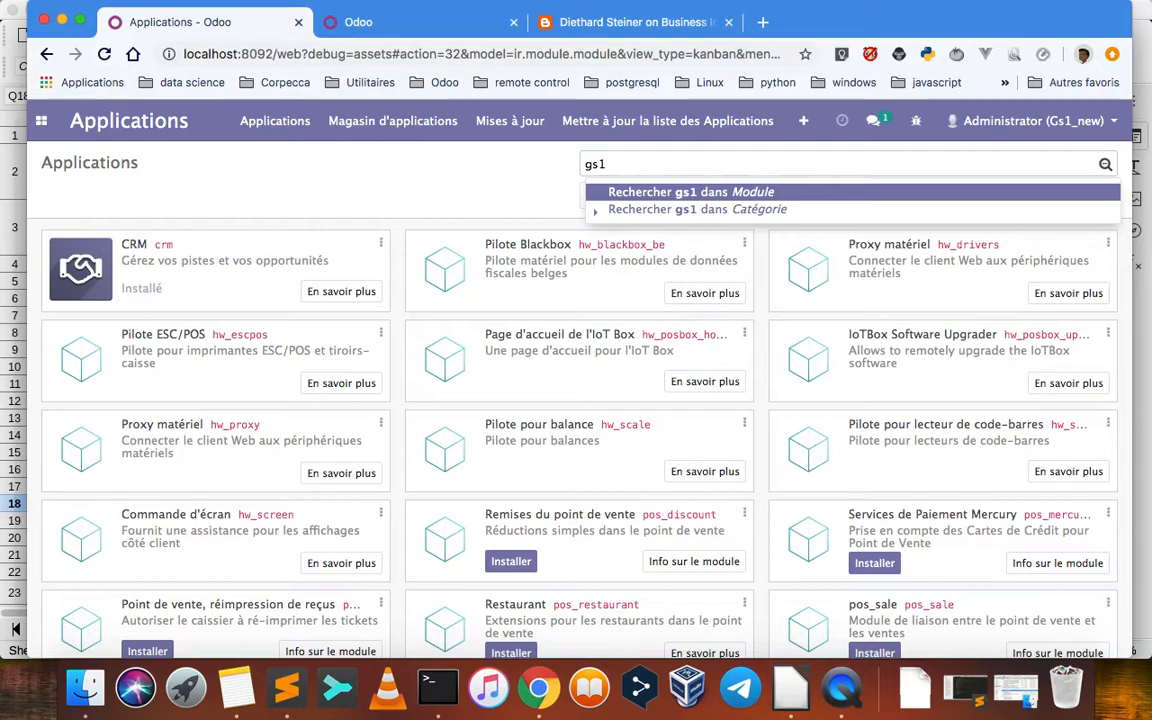
pyautogui.press('Return')
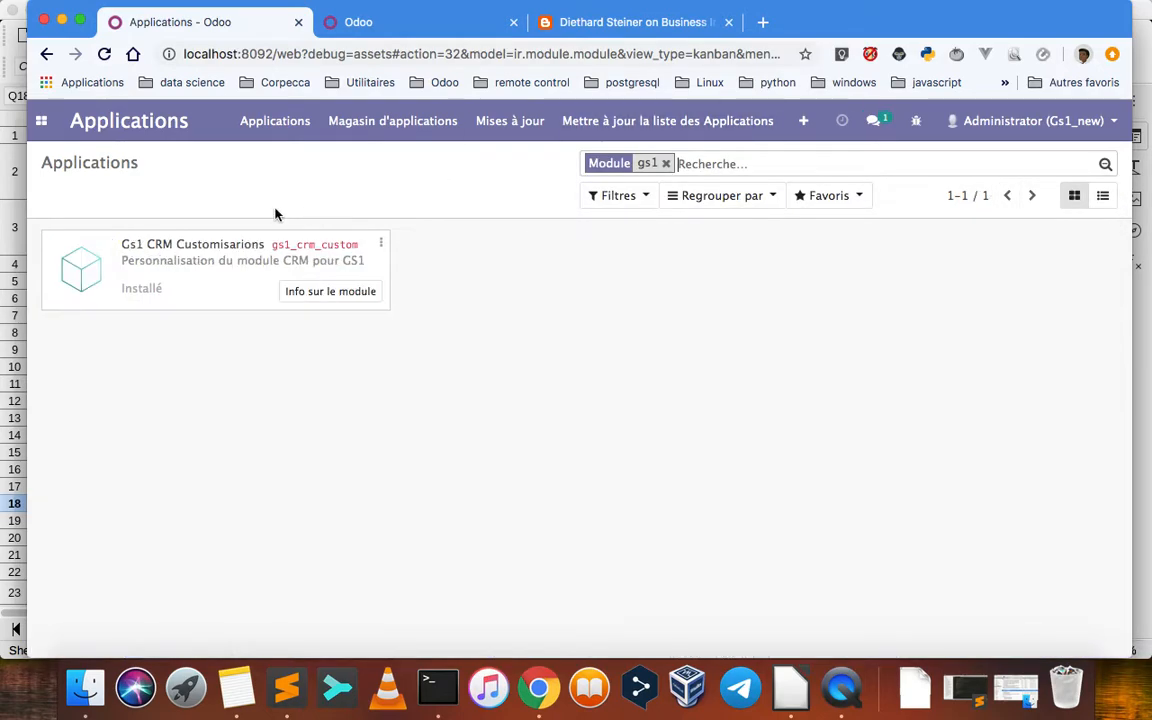
# Open the module info of Gs1 CRM Customisarions and review its technical data, including created views and dependencies
pyautogui.moveTo(123, 245); pyautogui.dragTo(258, 245)
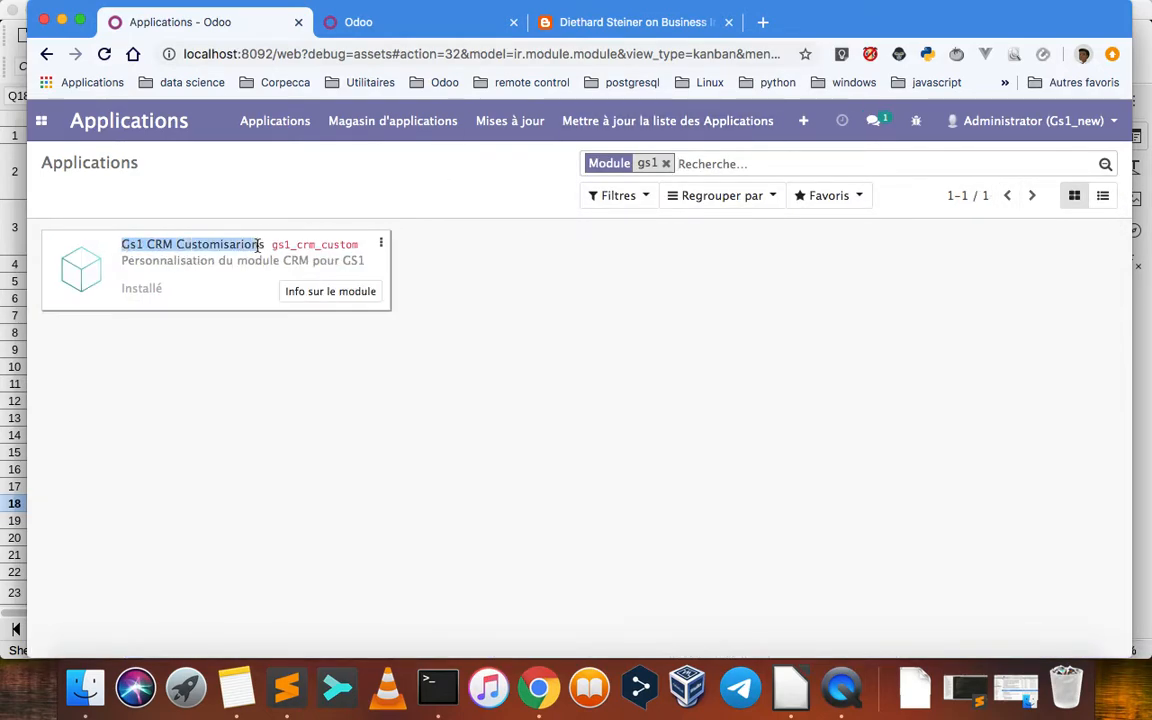
pyautogui.click(381, 243)
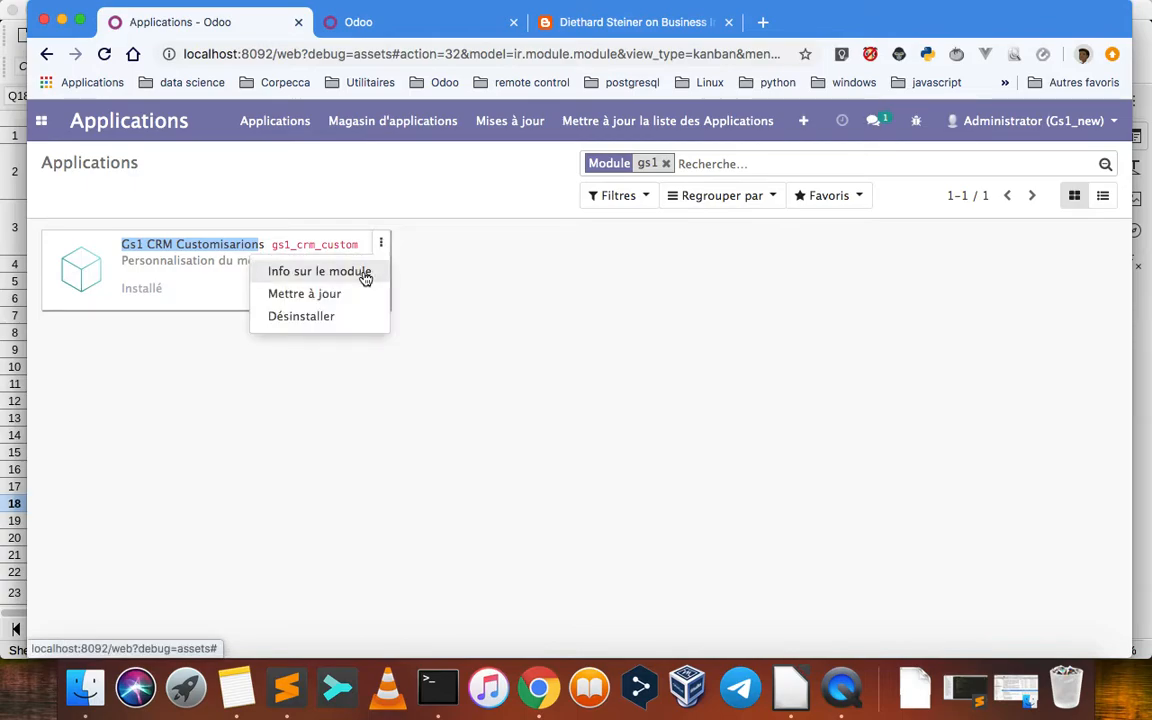
pyautogui.click(363, 272)
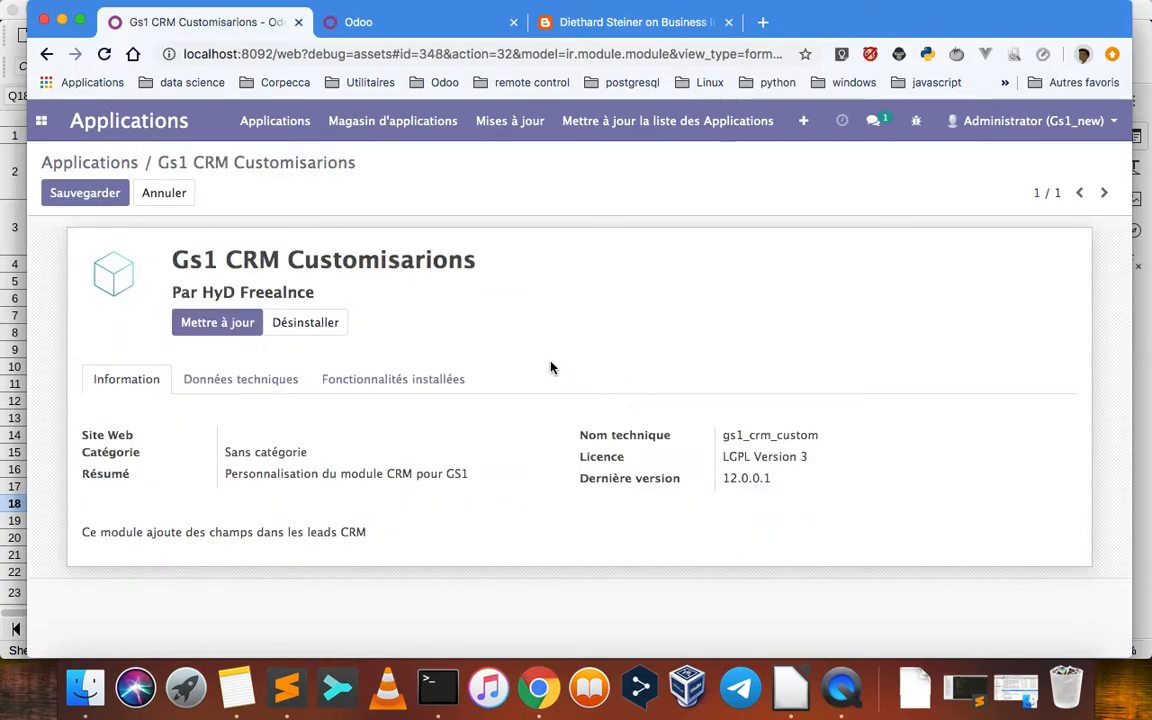
pyautogui.click(240, 386)
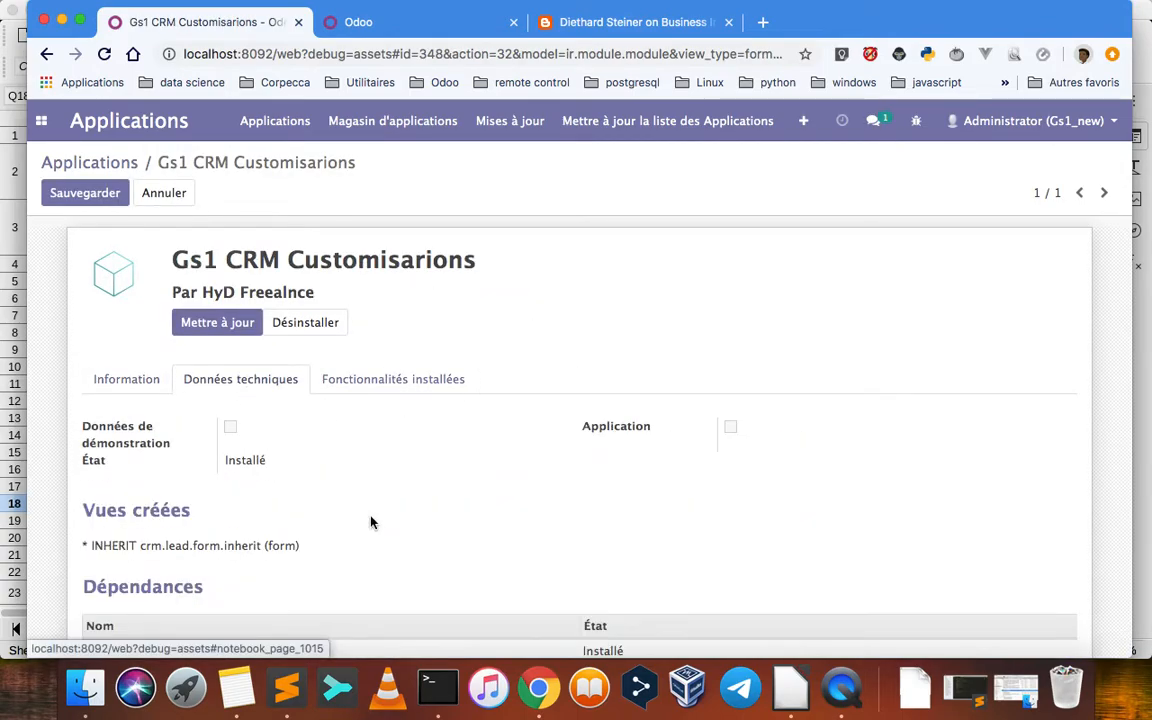
pyautogui.scroll(-5, 370, 522)
pyautogui.scroll(3, 373, 522)
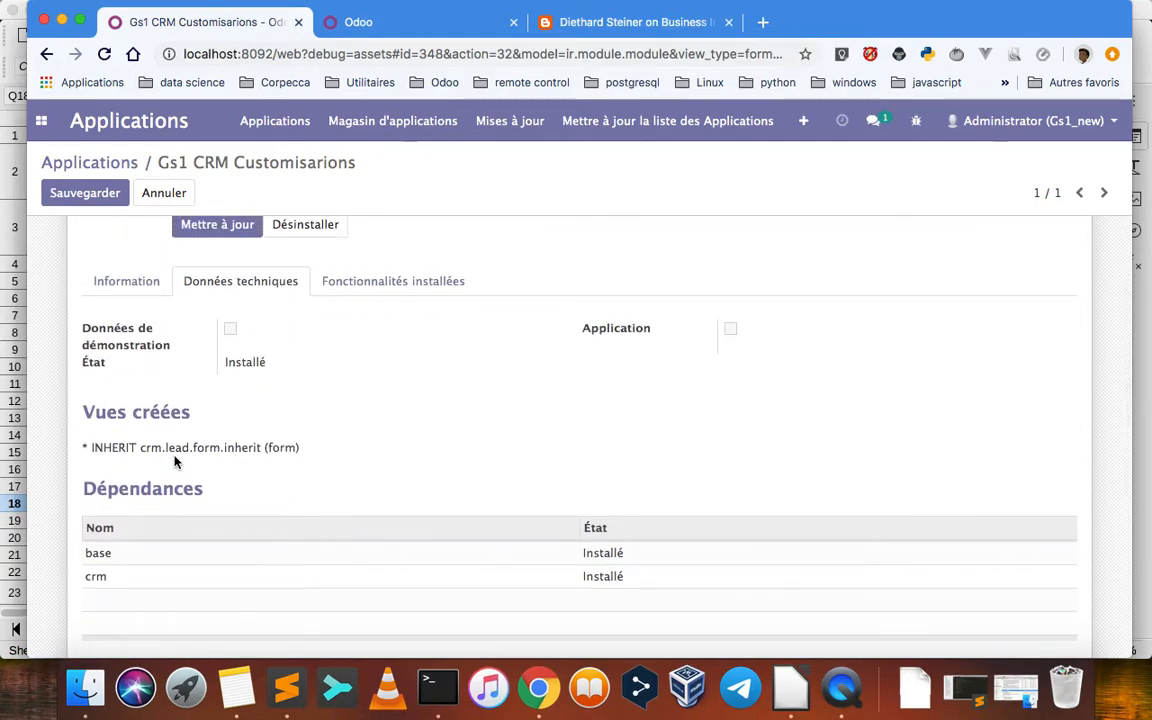
pyautogui.doubleClick(126, 451)
pyautogui.click(283, 440)
pyautogui.click(126, 283)
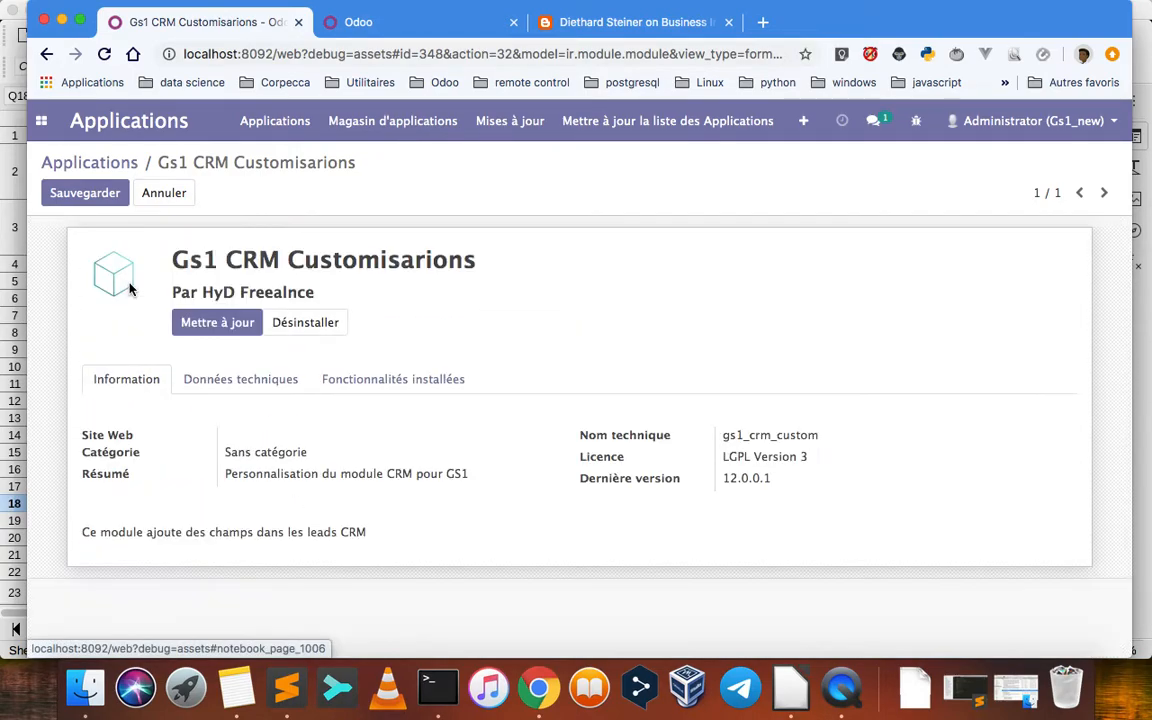
# Switch to LibreOffice and examine the Departement, Product, Barcode and Distribution Channel columns in BD splitée 2020.V2.xlsx
pyautogui.click(794, 688)
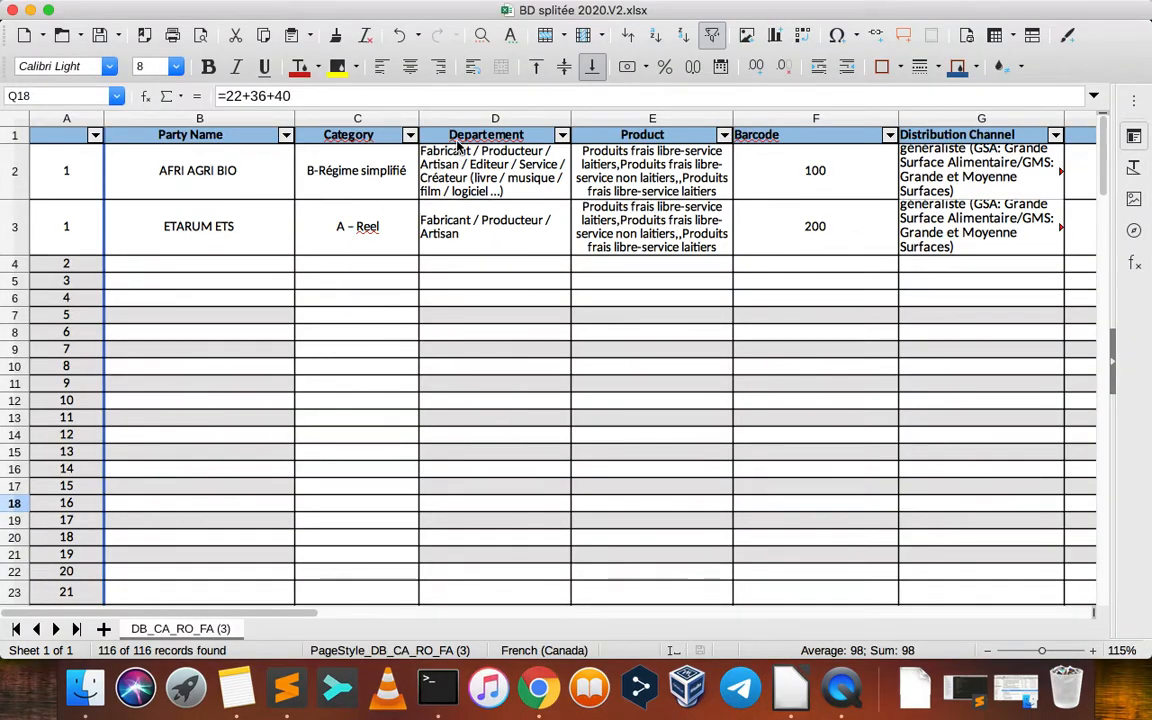
pyautogui.moveTo(458, 146); pyautogui.dragTo(982, 252)
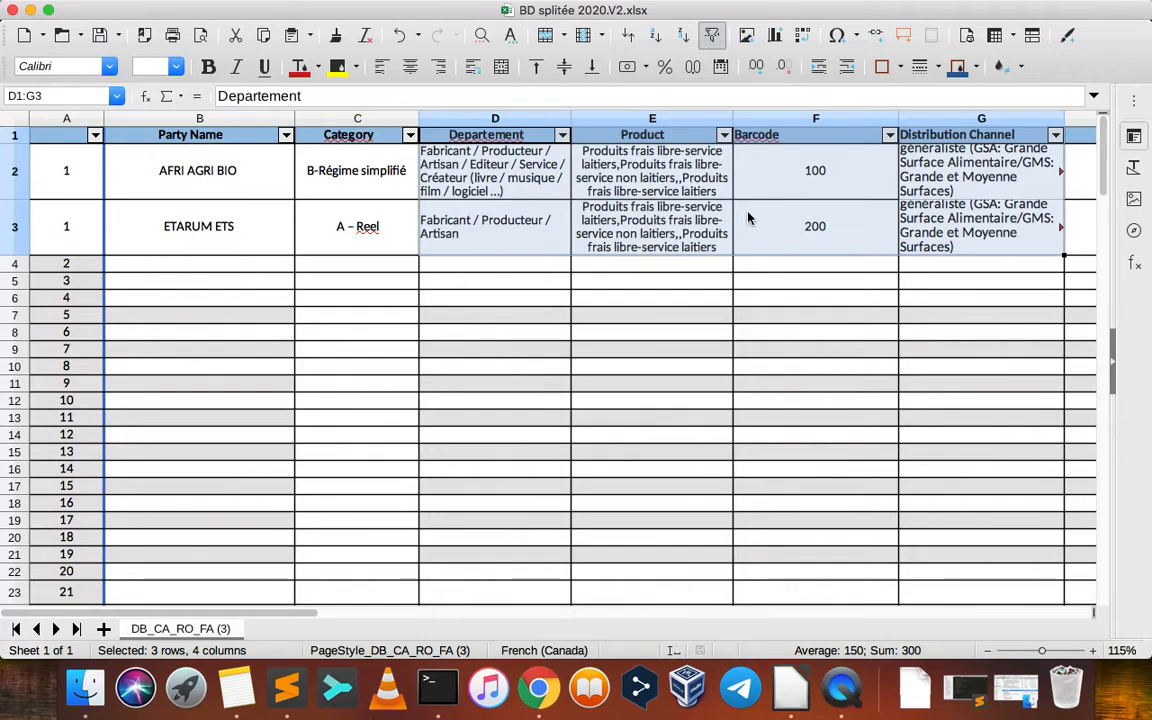
pyautogui.hscroll(6, 745, 218)
pyautogui.hscroll(-6, 751, 216)
pyautogui.scroll(-1, 751, 216)
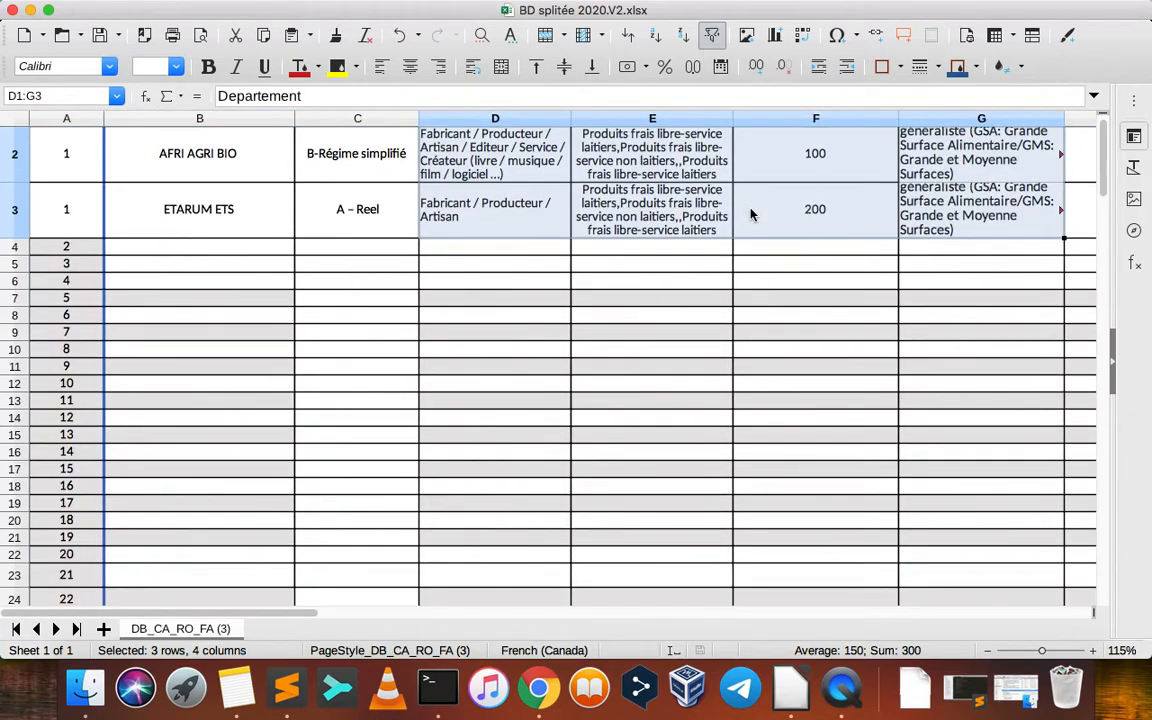
pyautogui.scroll(1, 751, 215)
pyautogui.hscroll(3, 751, 214)
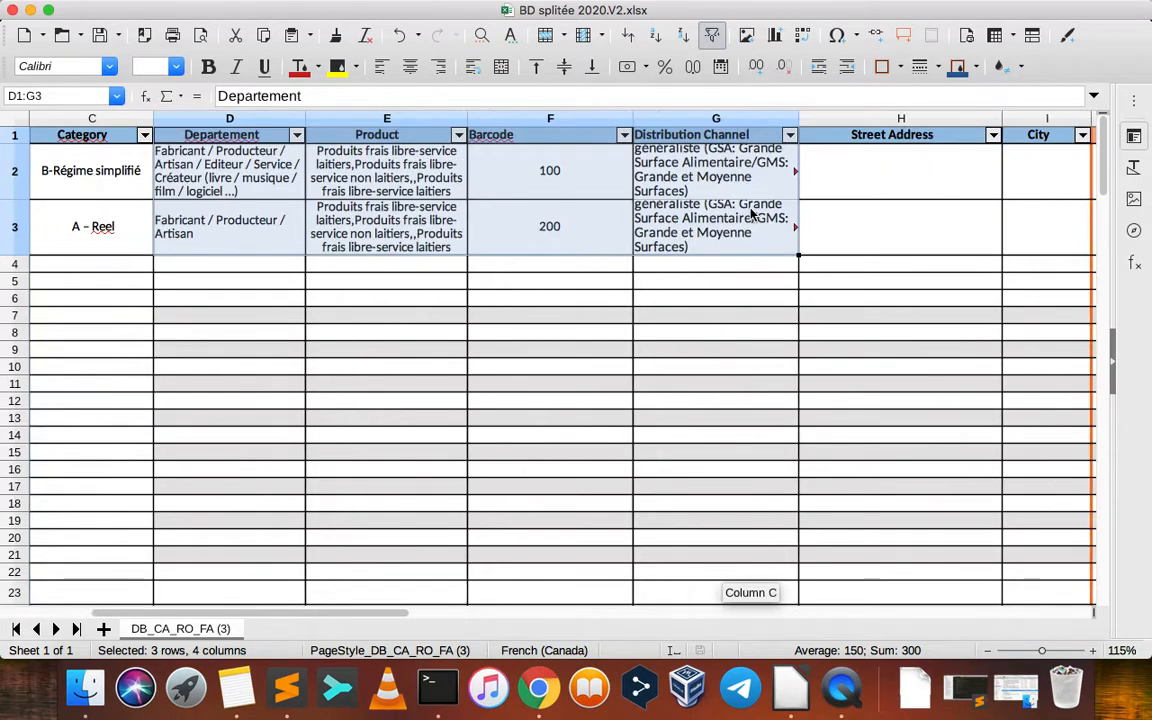
pyautogui.hscroll(-3, 751, 214)
pyautogui.scroll(-1, 751, 214)
pyautogui.click(706, 302)
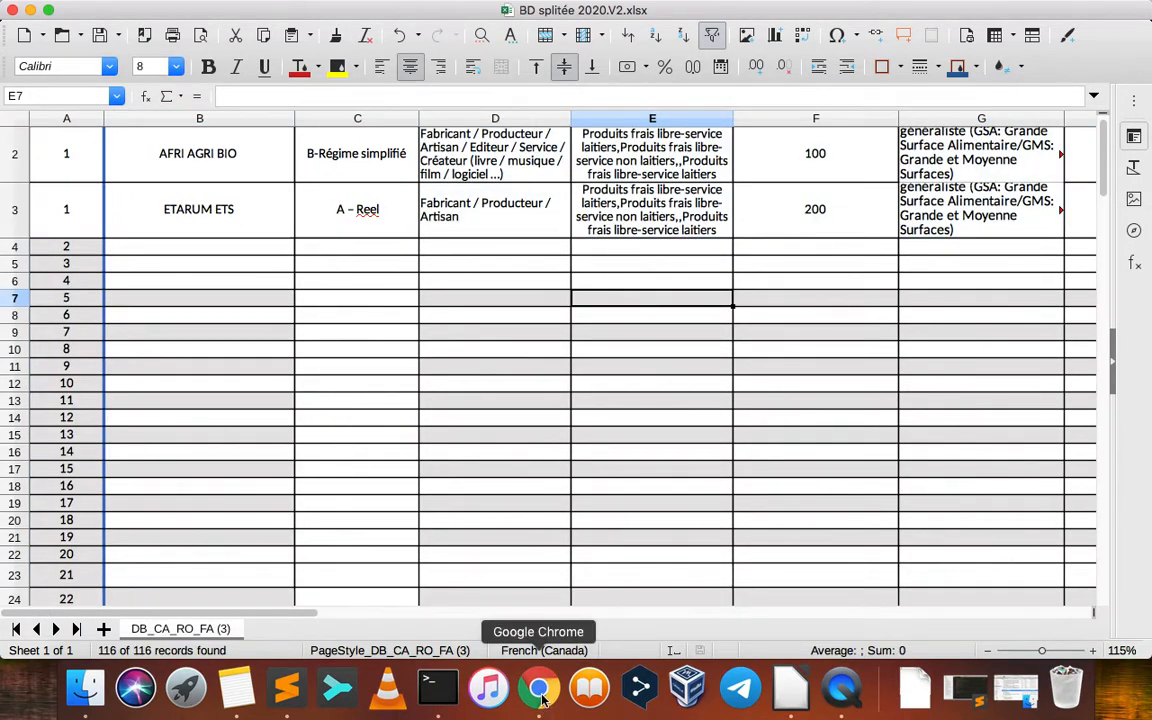
# Switch back to Google Chrome and show the CRM pipeline without the Mon Pipeline filter
pyautogui.click(539, 688)
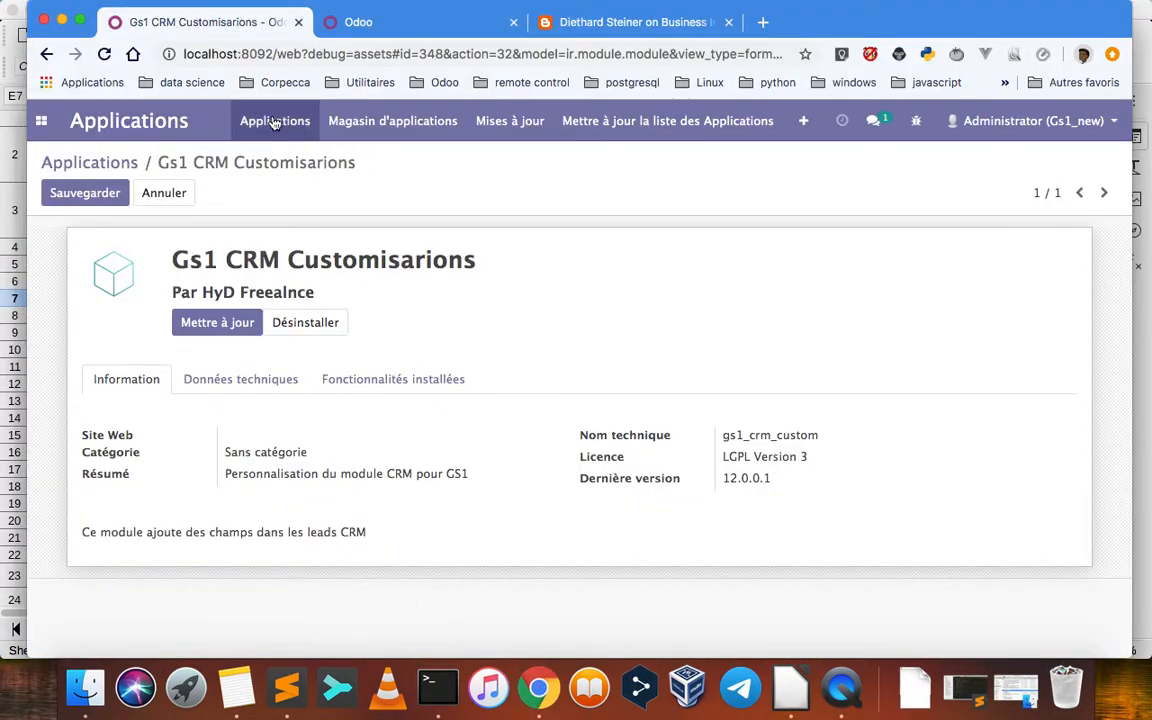
pyautogui.click(41, 120)
pyautogui.click(74, 224)
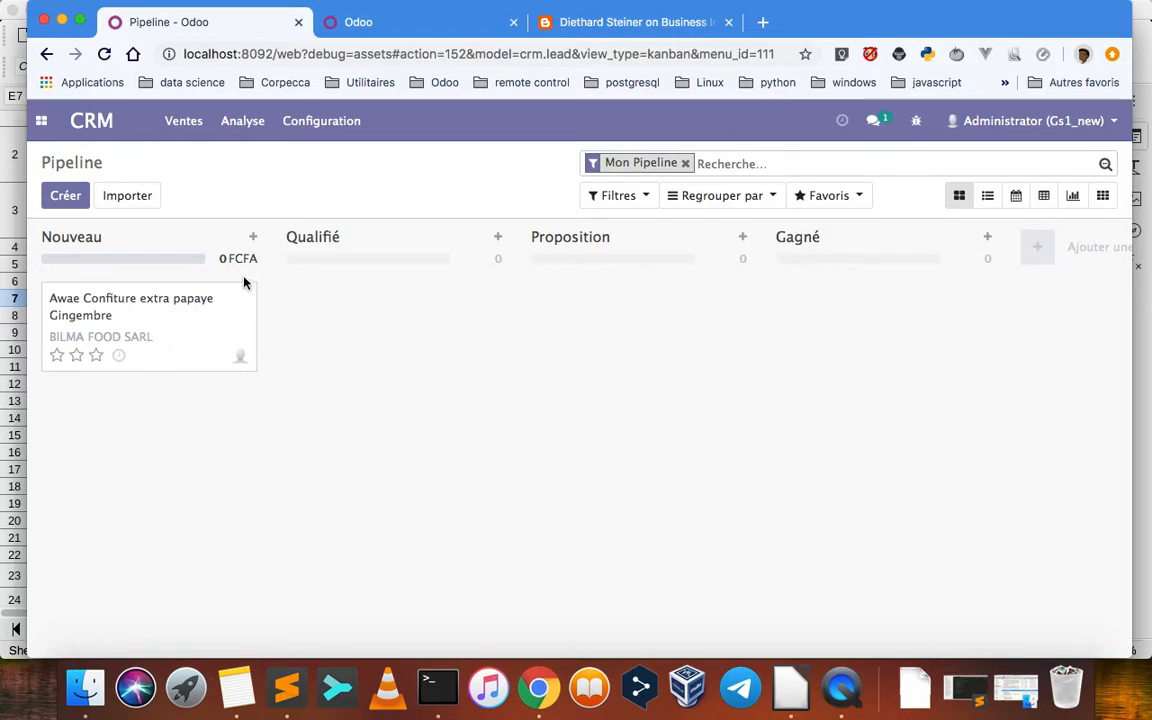
pyautogui.click(685, 163)
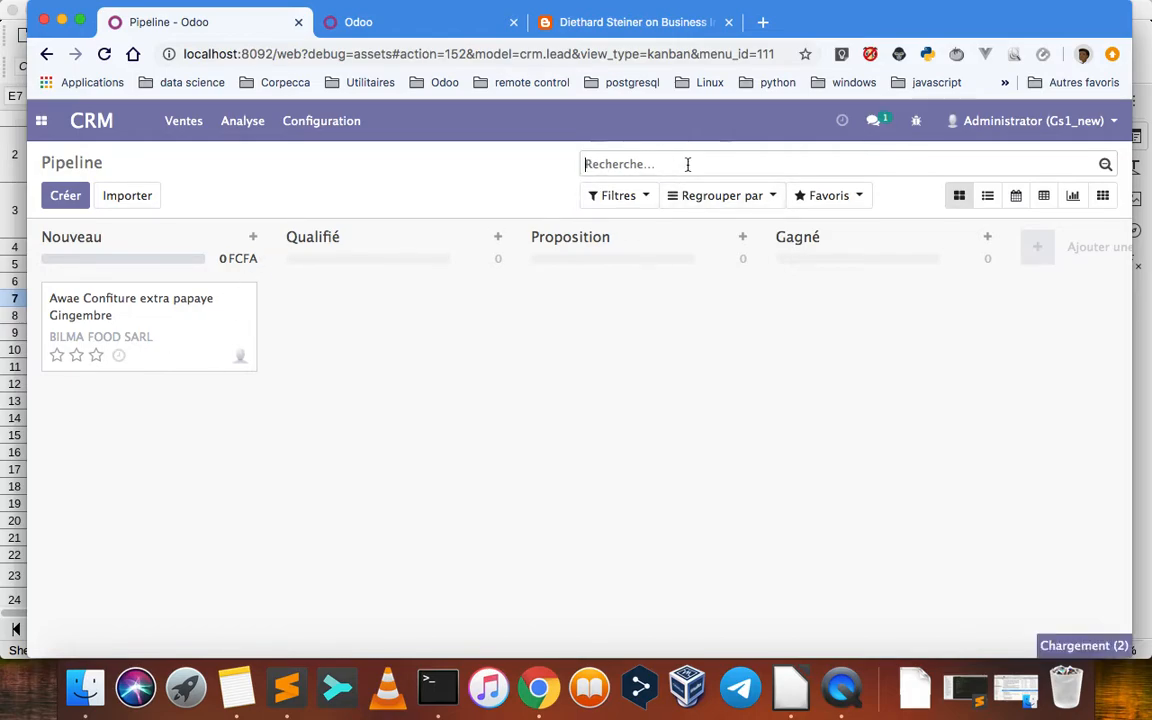
# View the Contacts list and return to the CRM pipeline
pyautogui.click(41, 120)
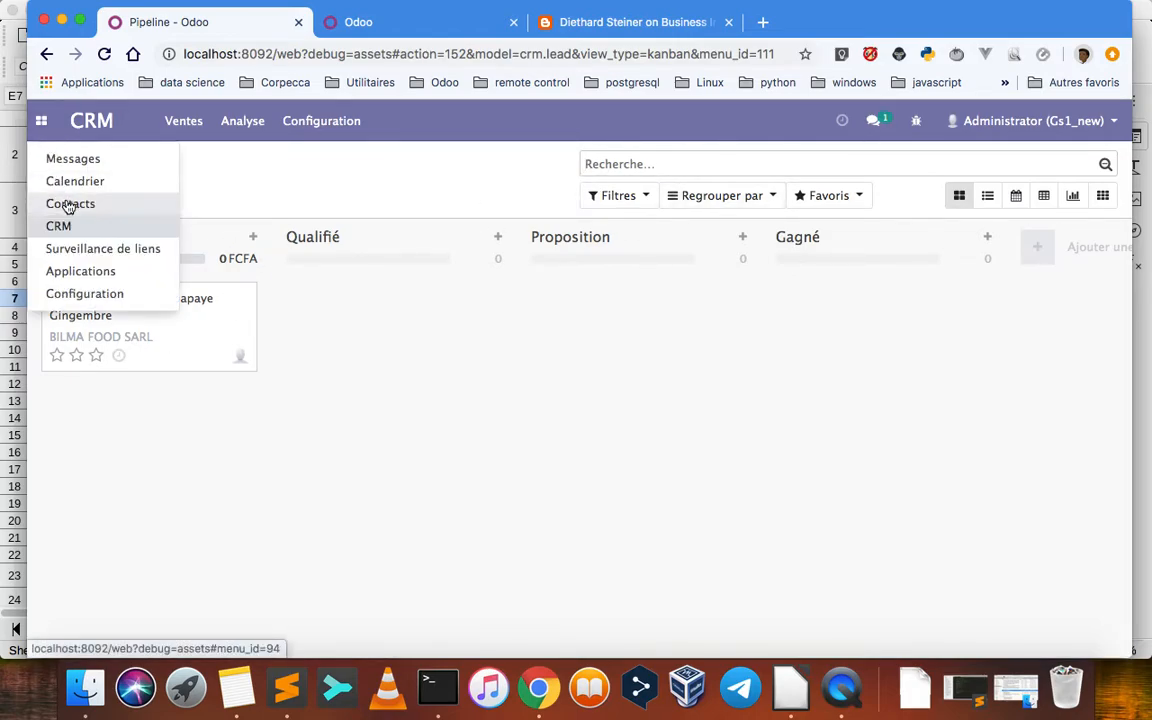
pyautogui.click(68, 205)
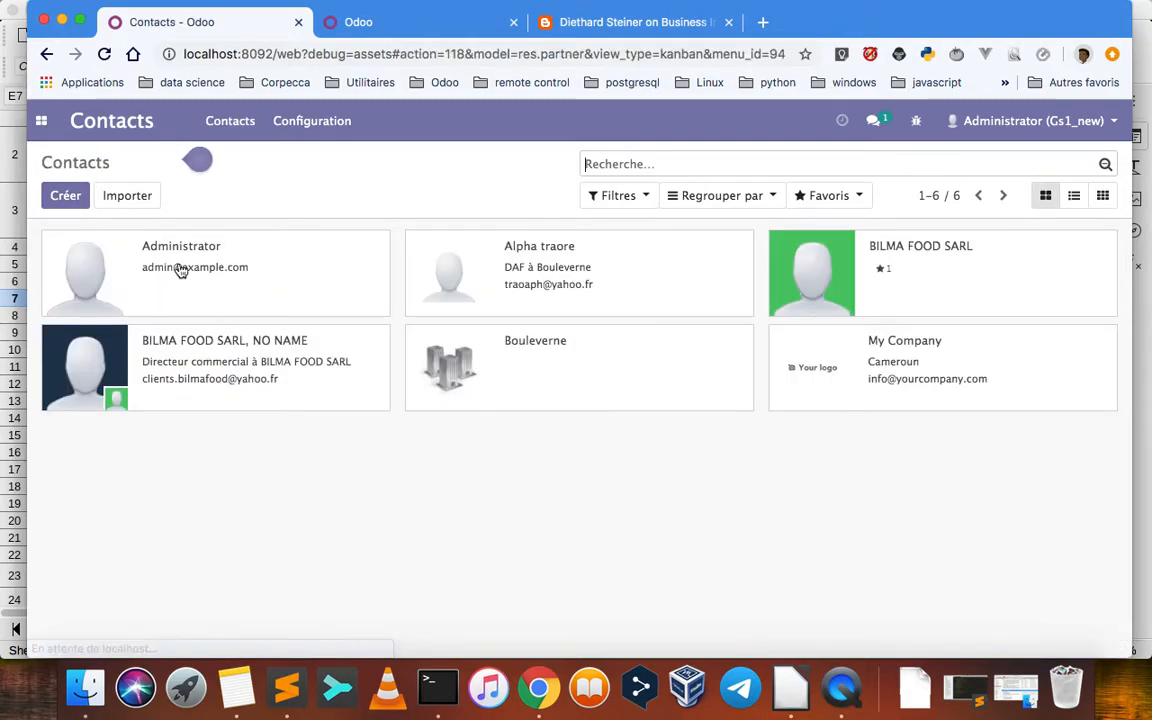
pyautogui.click(41, 120)
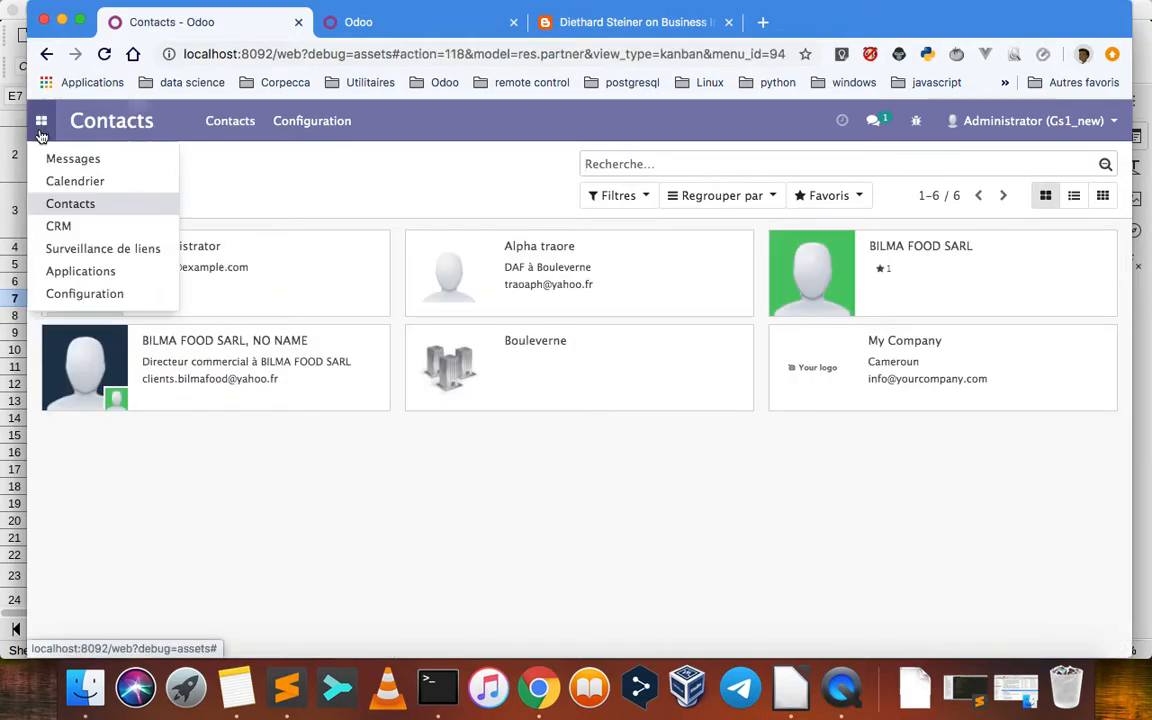
pyautogui.click(58, 226)
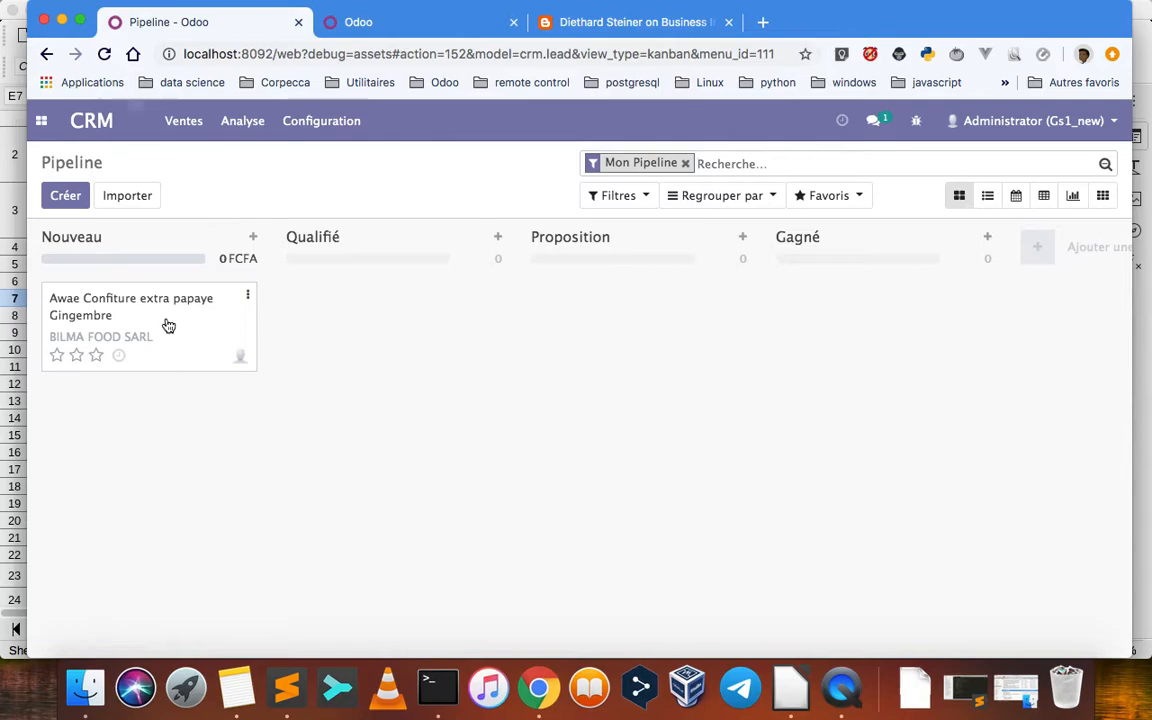
# Open the opportunity Awae Confiture extra papaye Gingembre for editing and inspect its Department and Products fields
pyautogui.click(167, 325)
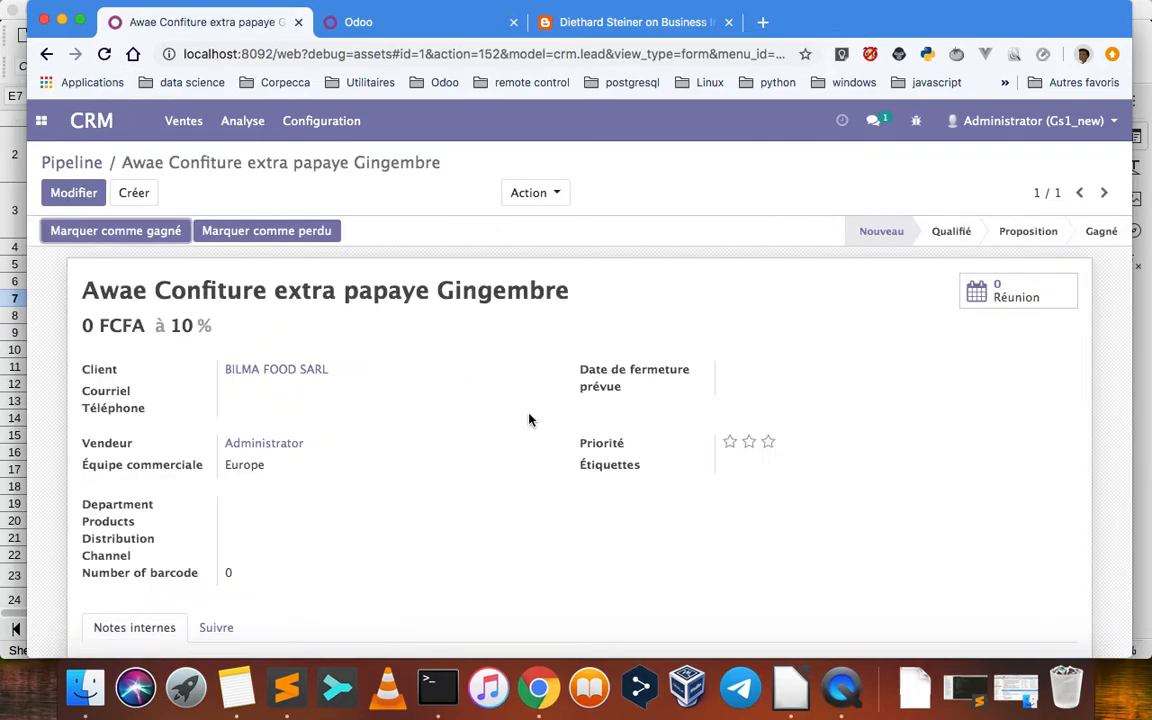
pyautogui.scroll(-1, 501, 478)
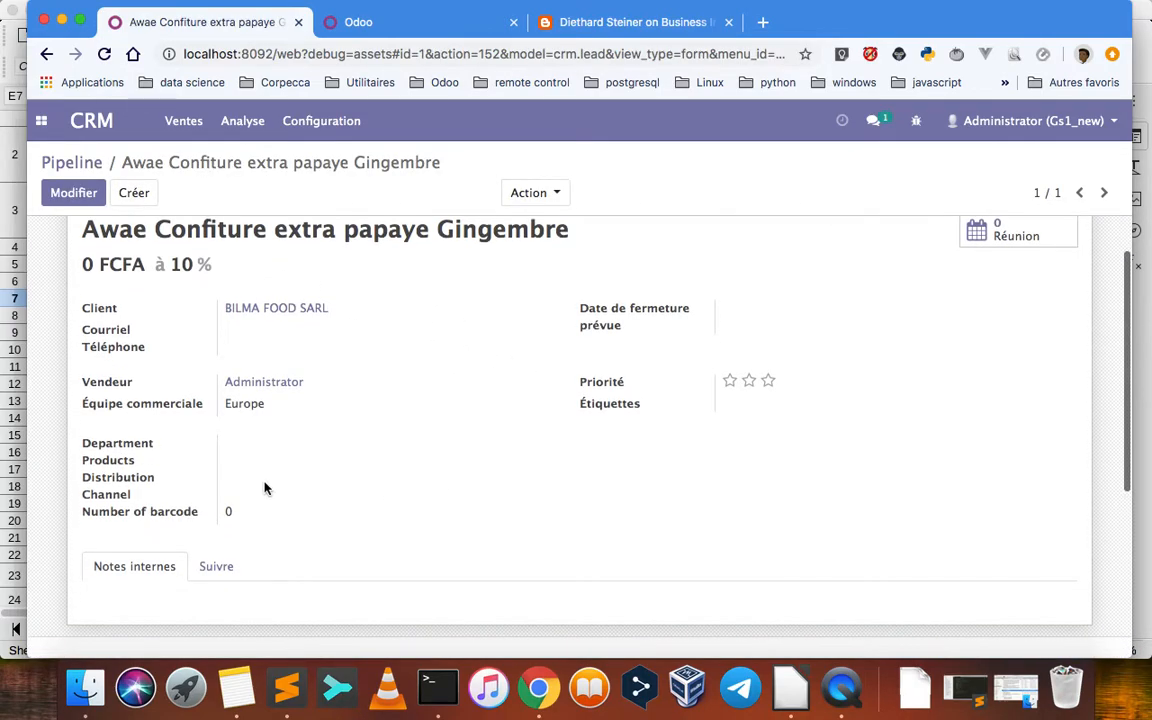
pyautogui.rightClick(60, 192)
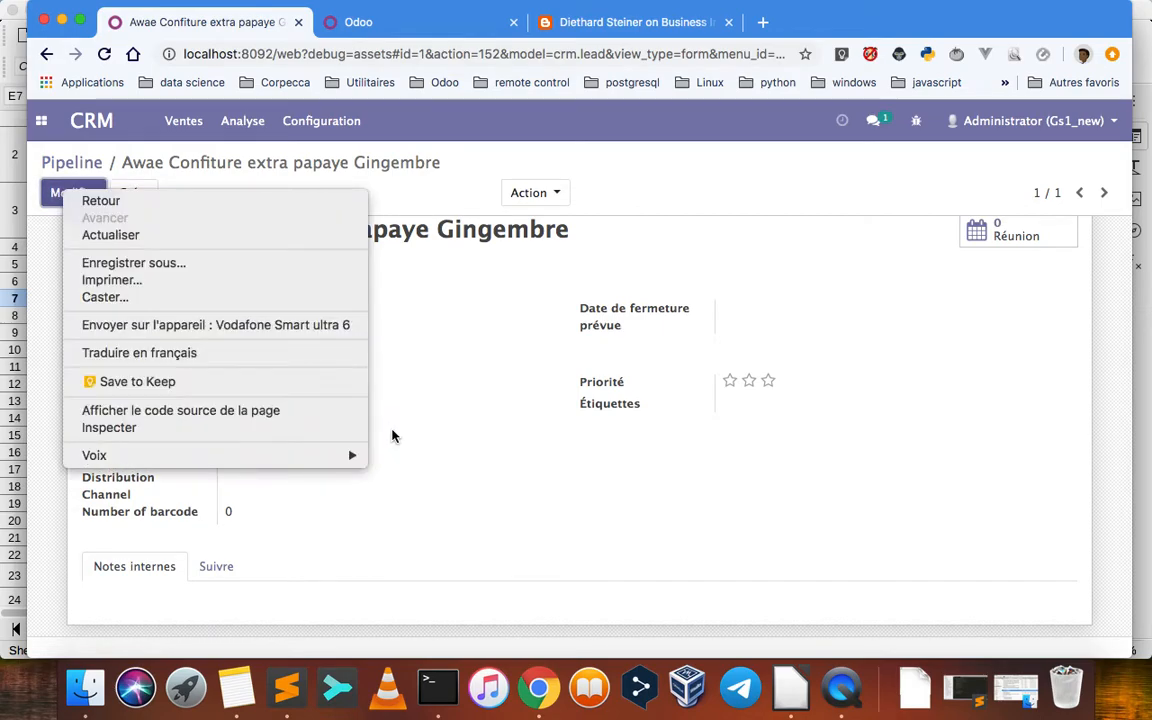
pyautogui.click(442, 286)
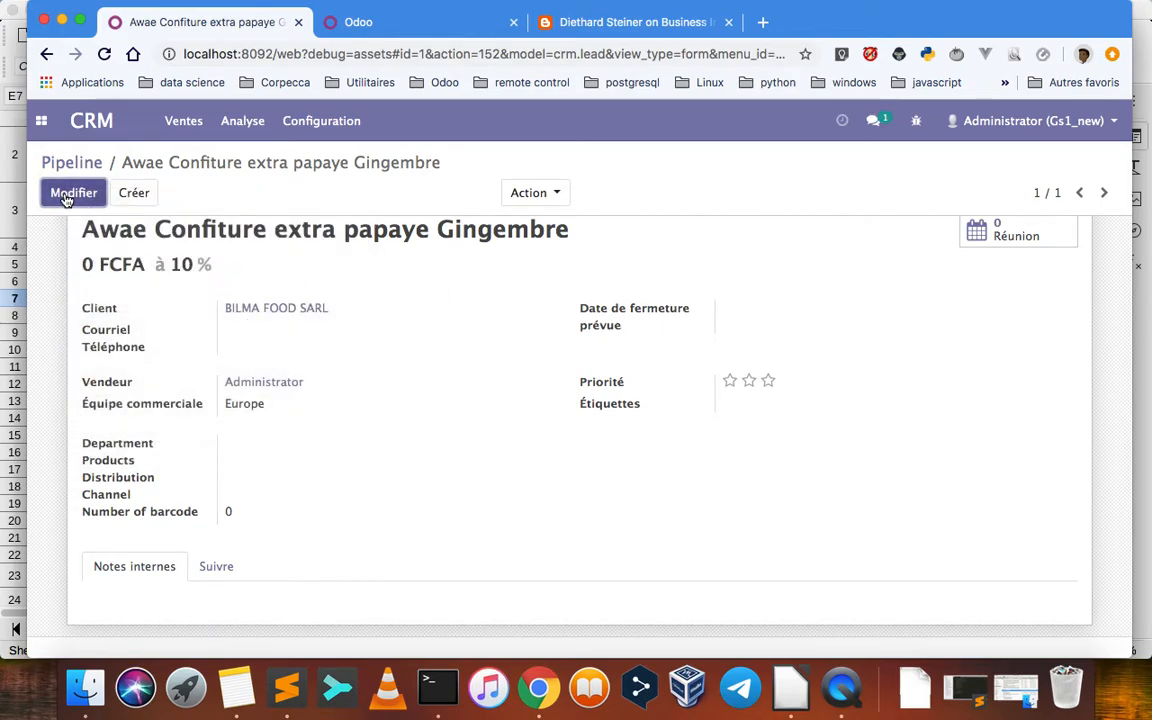
pyautogui.click(68, 199)
pyautogui.scroll(-3, 468, 388)
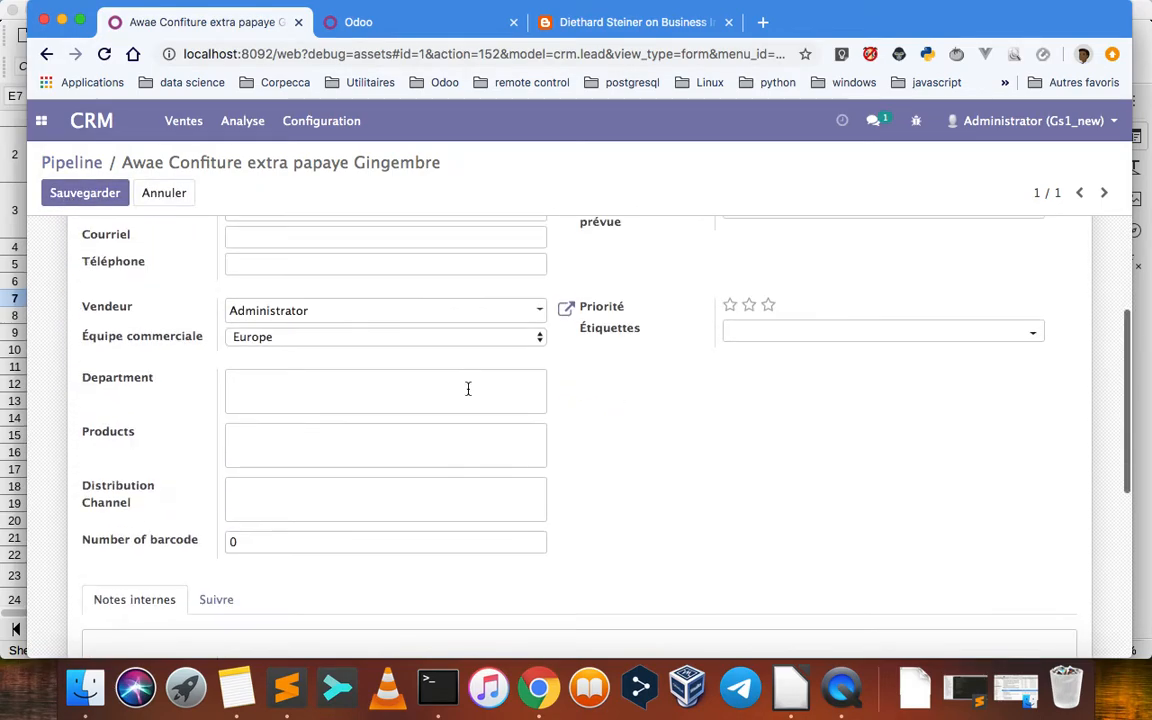
pyautogui.click(285, 395)
pyautogui.click(279, 435)
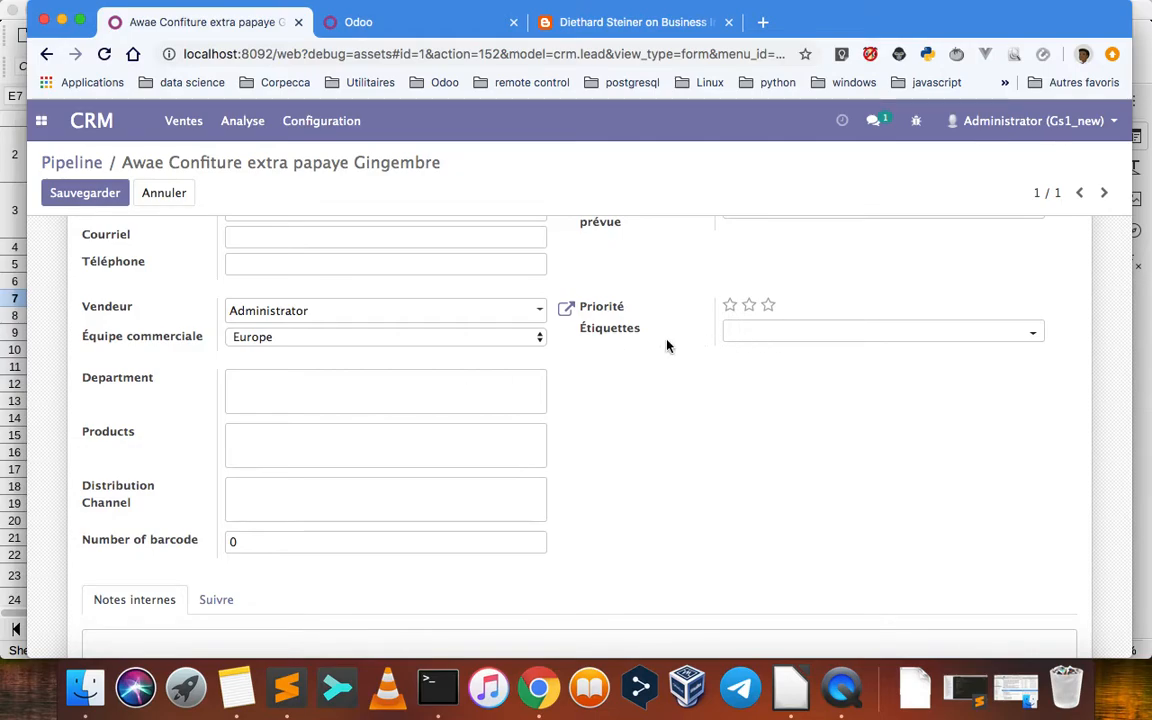
# Review the opportunity's full edit form and leave edit mode without saving
pyautogui.scroll(2, 668, 346)
pyautogui.scroll(-5, 668, 346)
pyautogui.scroll(8, 668, 346)
pyautogui.scroll(-5, 668, 346)
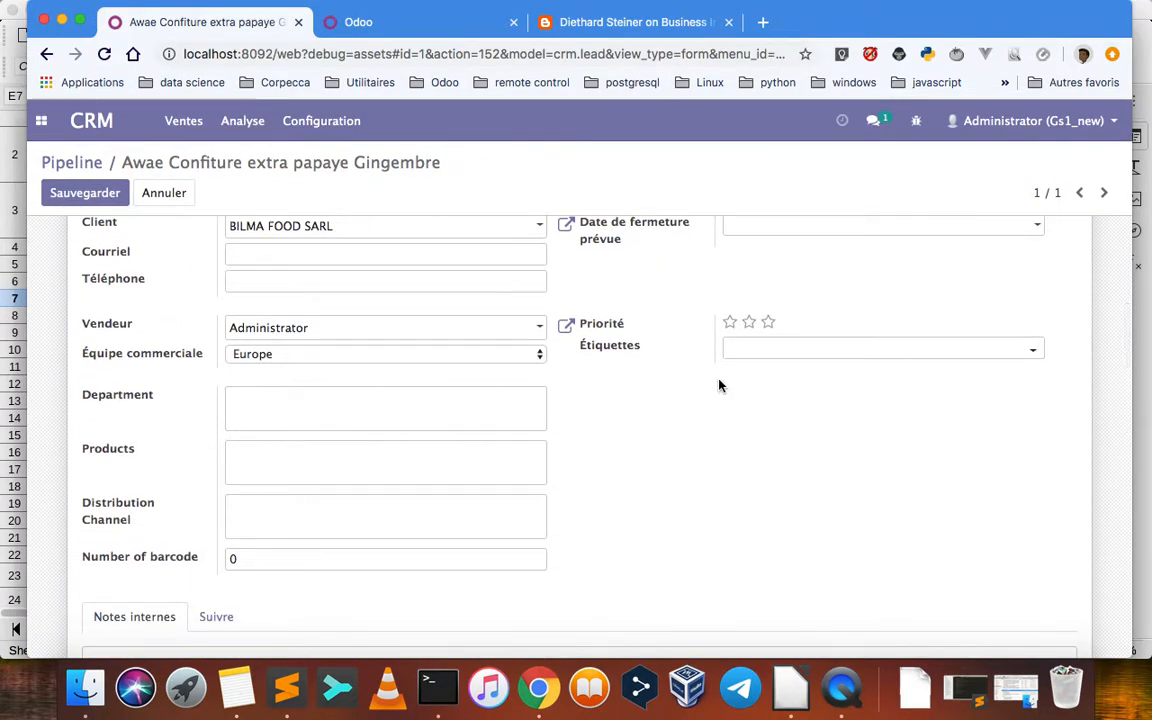
pyautogui.scroll(5, 718, 385)
pyautogui.click(168, 192)
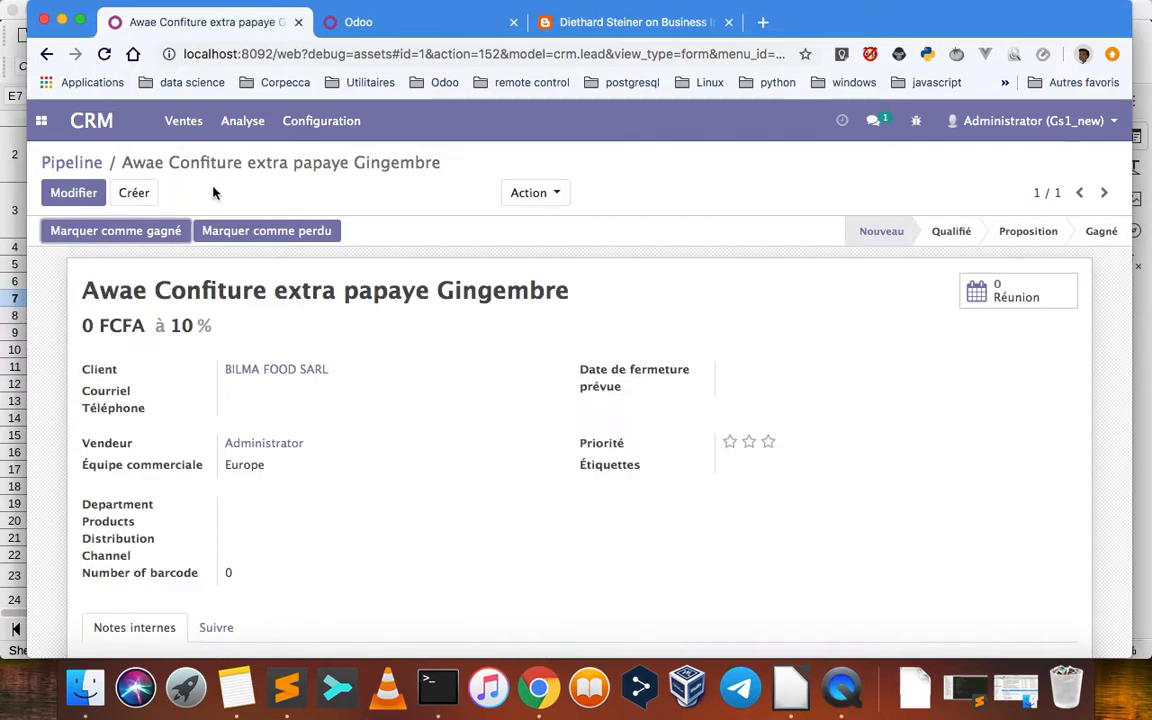
# Open the Directeur commercial contact of BILMA FOOD SARL from the Contacts list
pyautogui.click(41, 120)
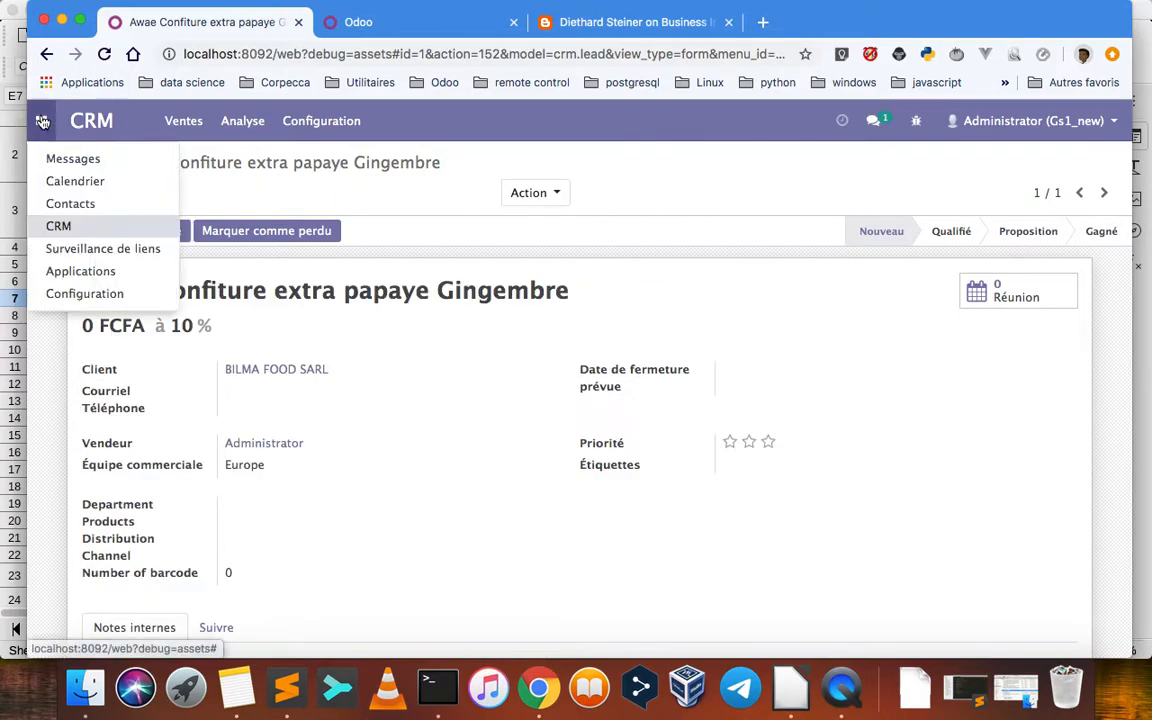
pyautogui.click(80, 204)
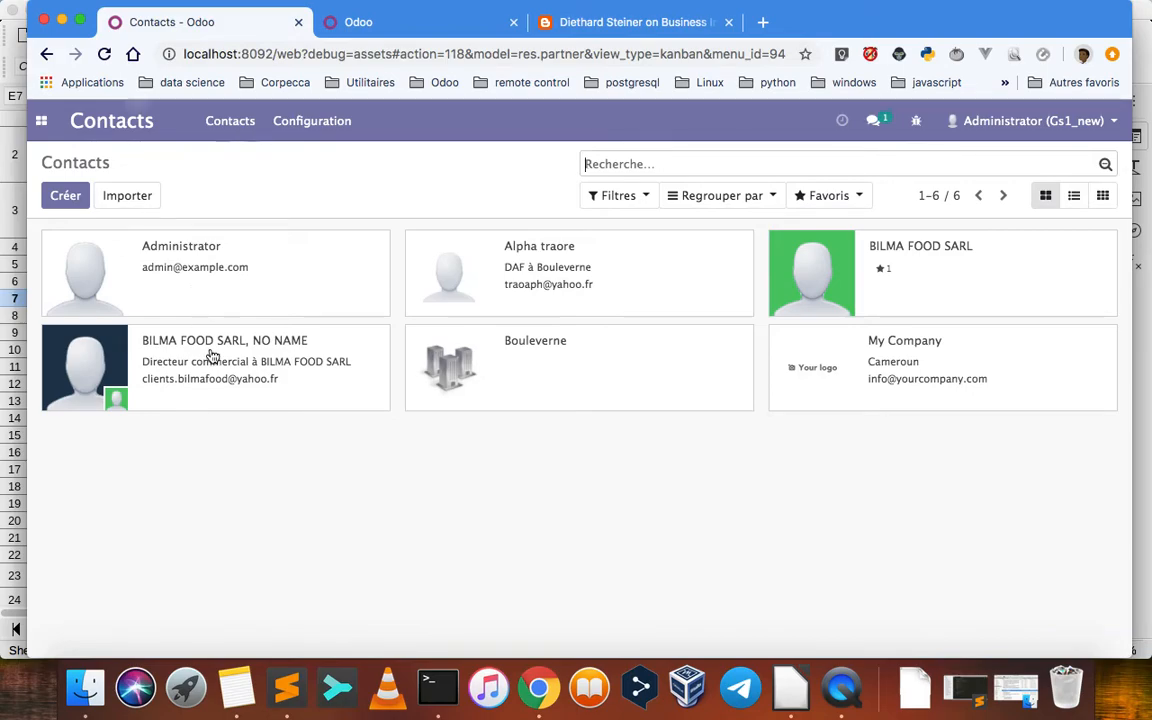
pyautogui.click(250, 359)
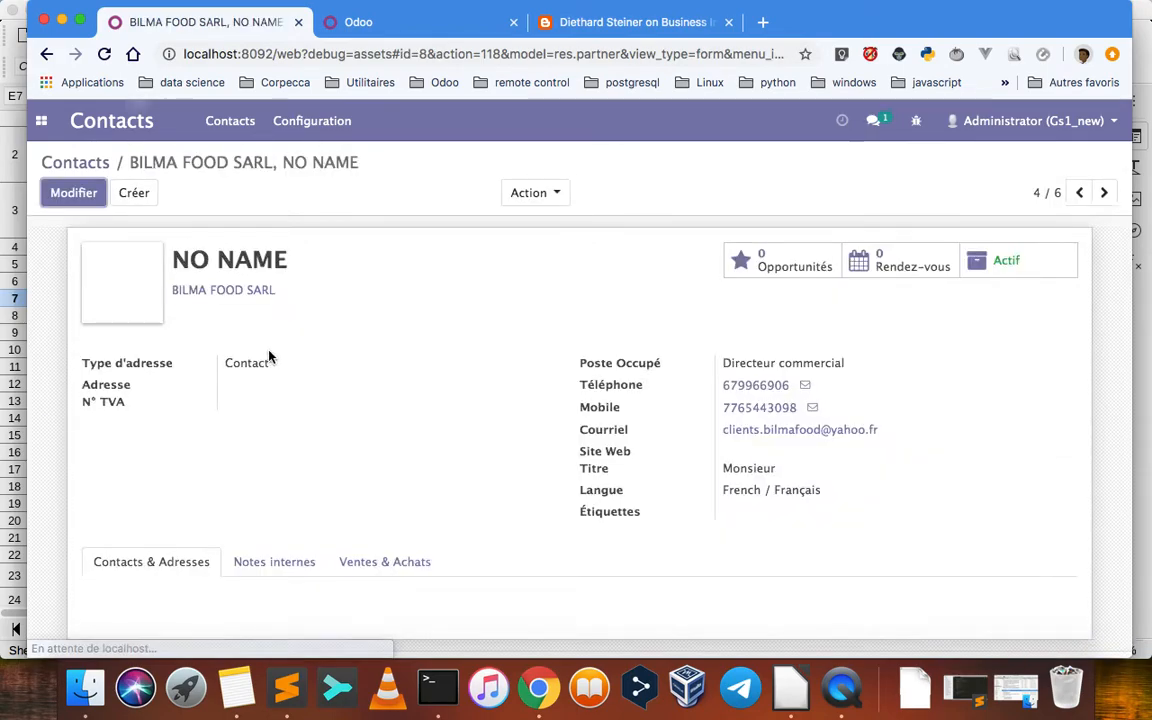
# Delete the Directeur commercial contact of BILMA FOOD SARL, confirm the deletion, and return to the Contacts list
pyautogui.click(553, 194)
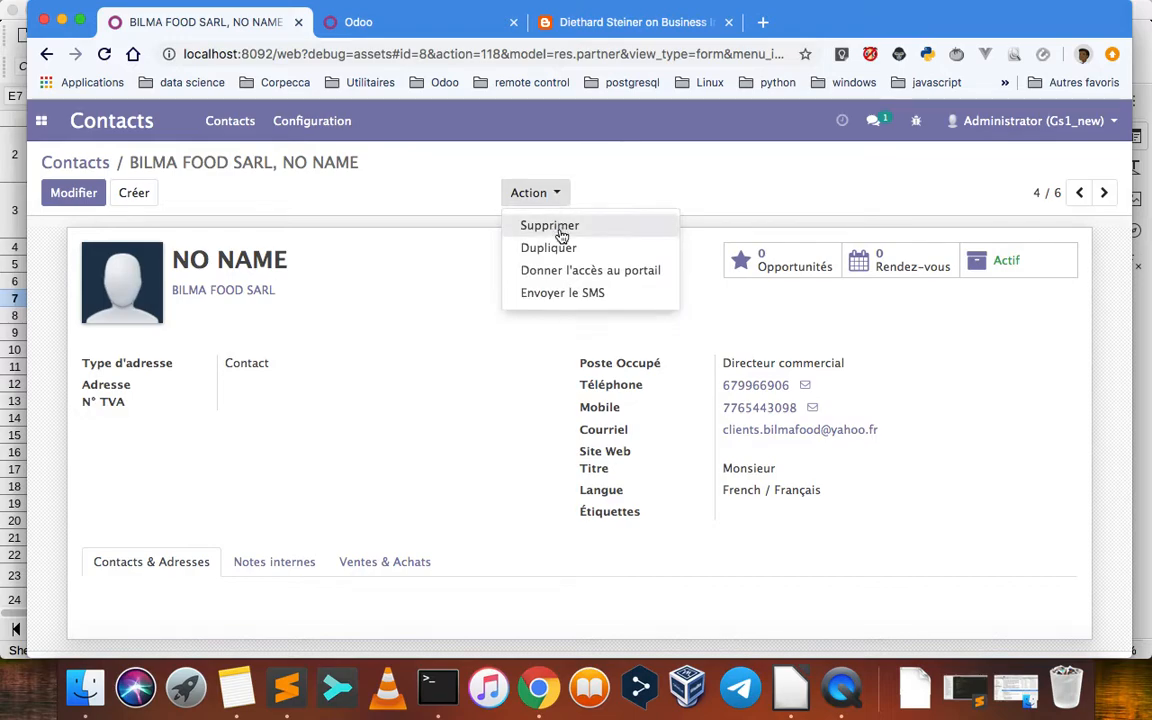
pyautogui.click(560, 228)
pyautogui.click(316, 247)
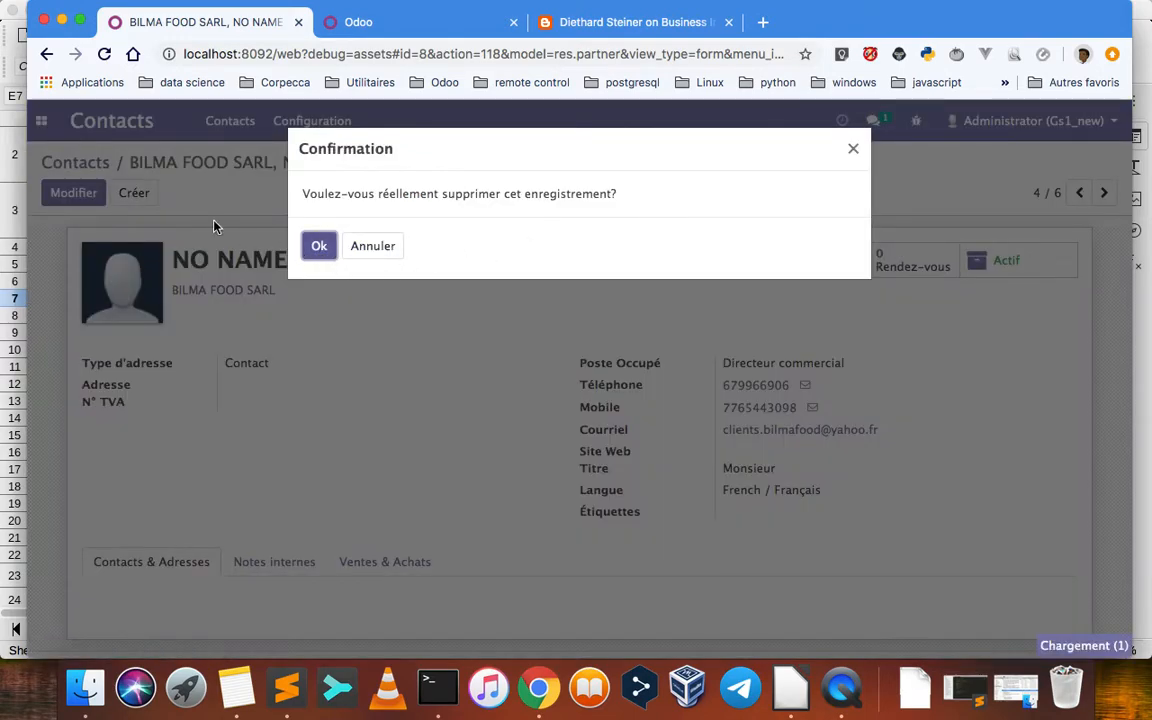
pyautogui.click(74, 164)
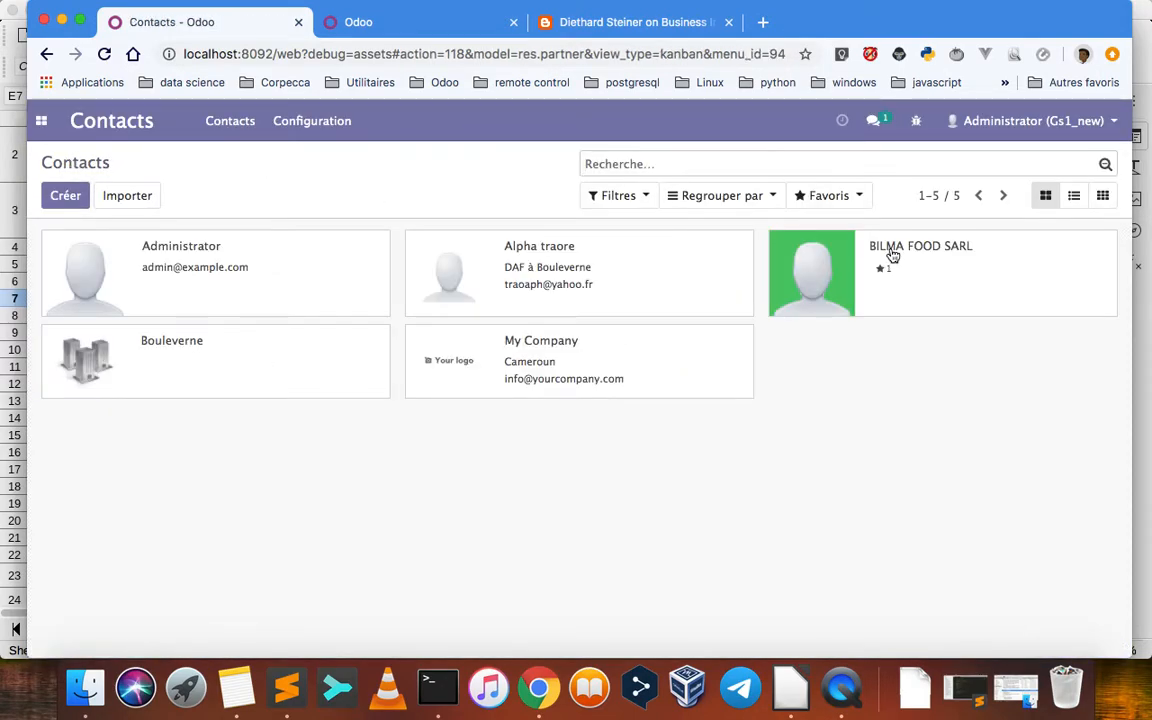
# Delete the BILMA FOOD SARL company contact and go back to the CRM pipeline
pyautogui.click(891, 263)
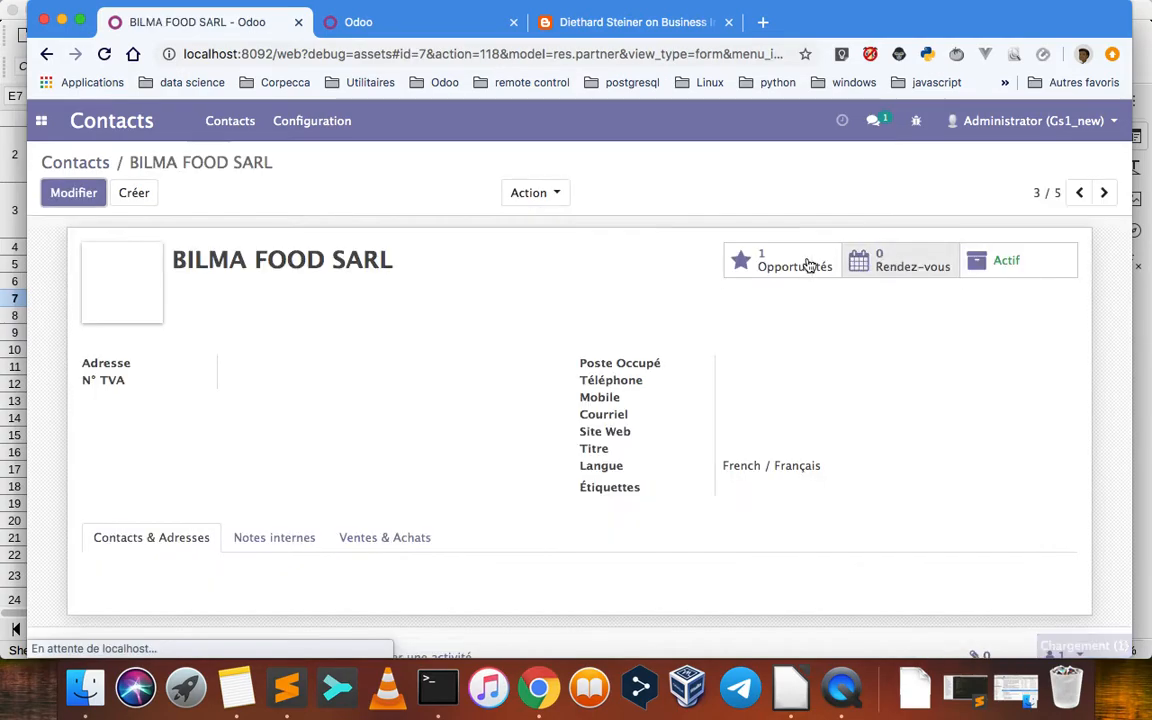
pyautogui.click(552, 197)
pyautogui.click(549, 226)
pyautogui.click(318, 247)
pyautogui.click(78, 163)
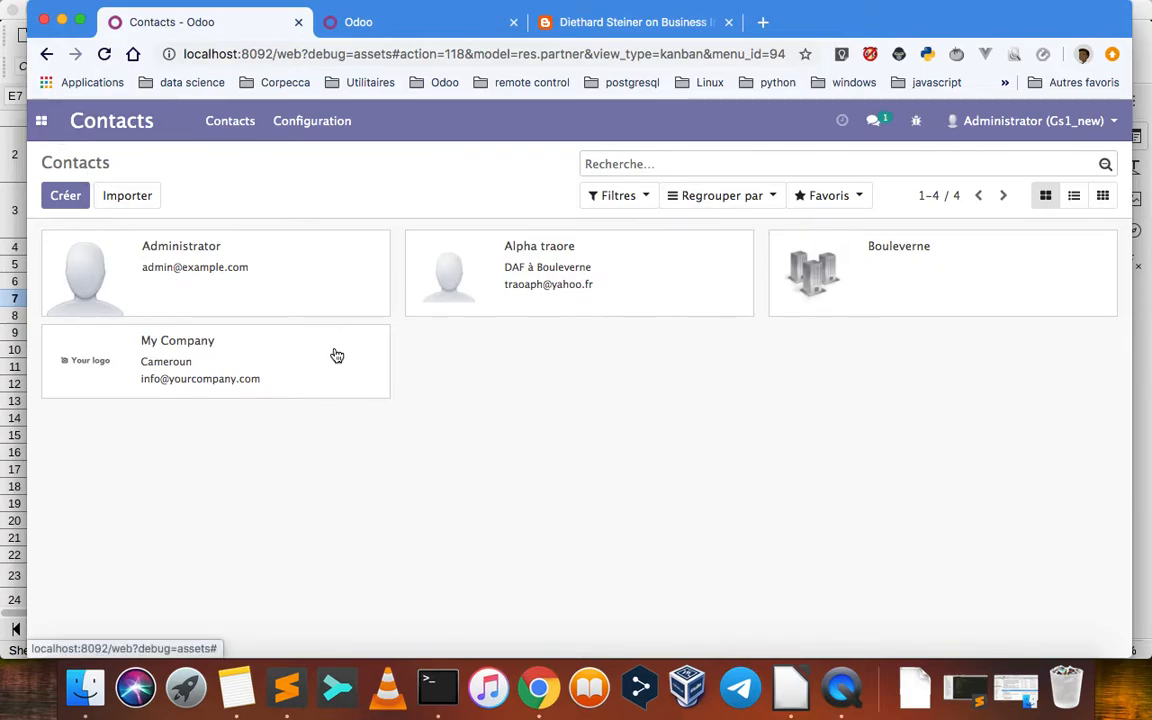
pyautogui.click(41, 120)
pyautogui.click(57, 223)
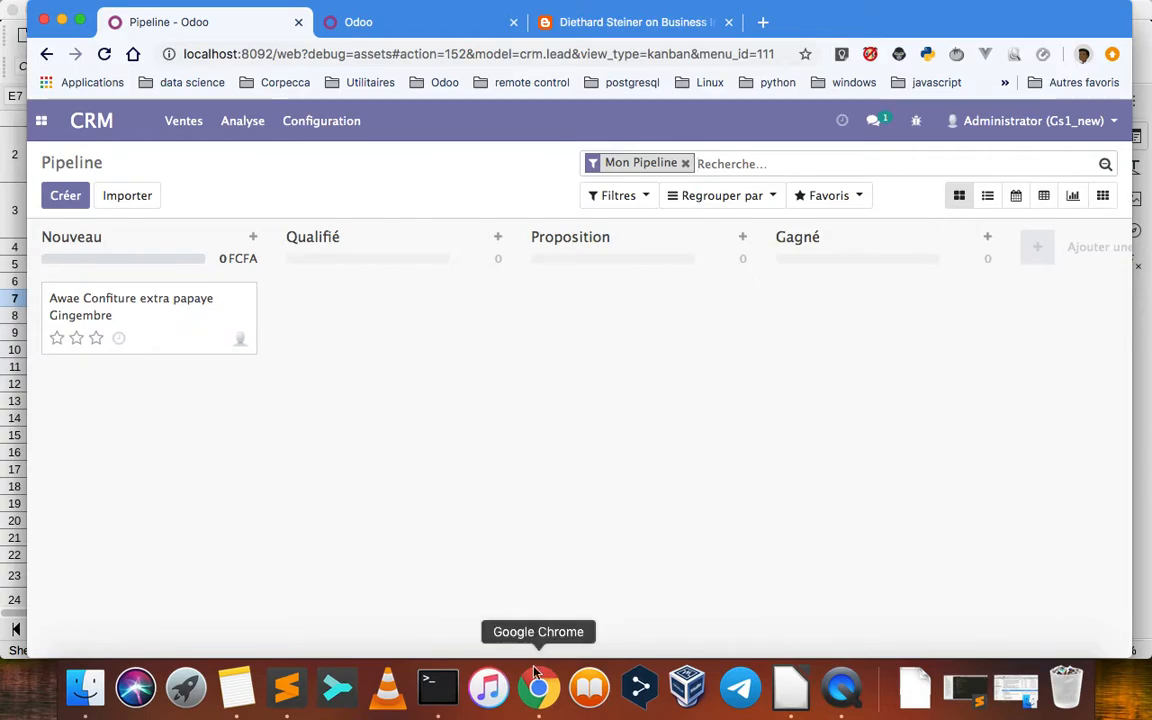
# Switch to the Notes app and mark "Visualisation de la base de donnee et des modifications ajoutees" as done in the Gs1 note
pyautogui.click(236, 686)
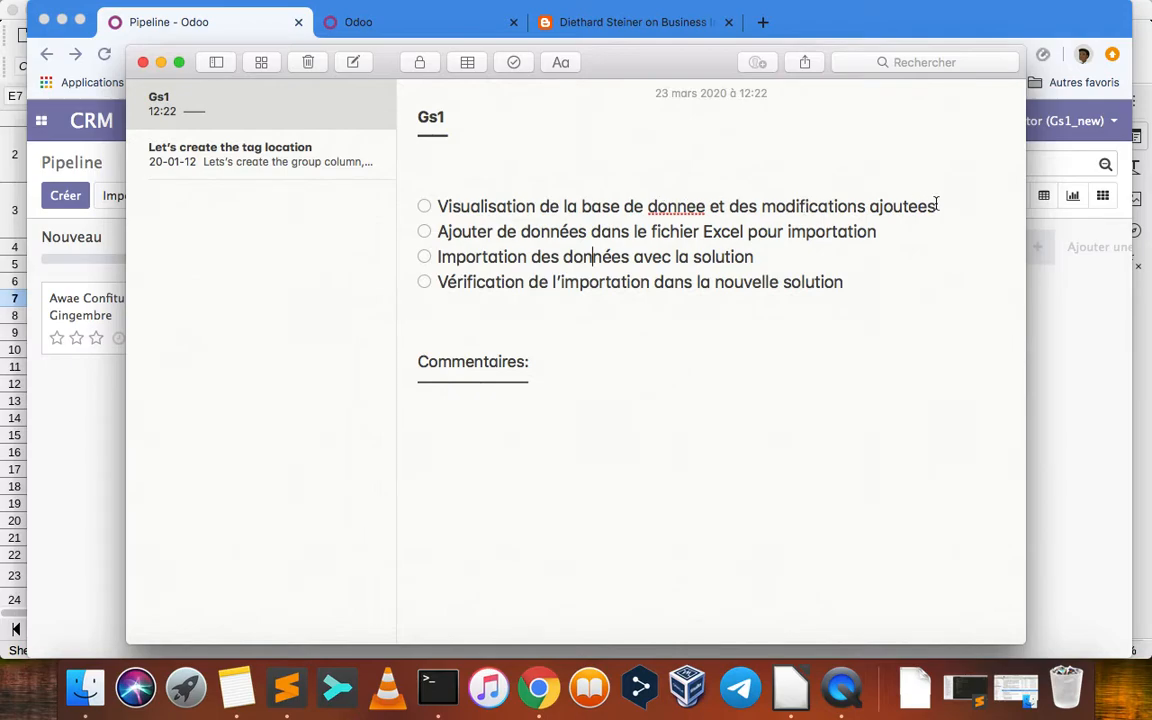
pyautogui.click(769, 233)
pyautogui.click(425, 207)
# Switch to LibreOffice and set the row number of ETARUM ETS in cell A3 to 2
pyautogui.click(790, 688)
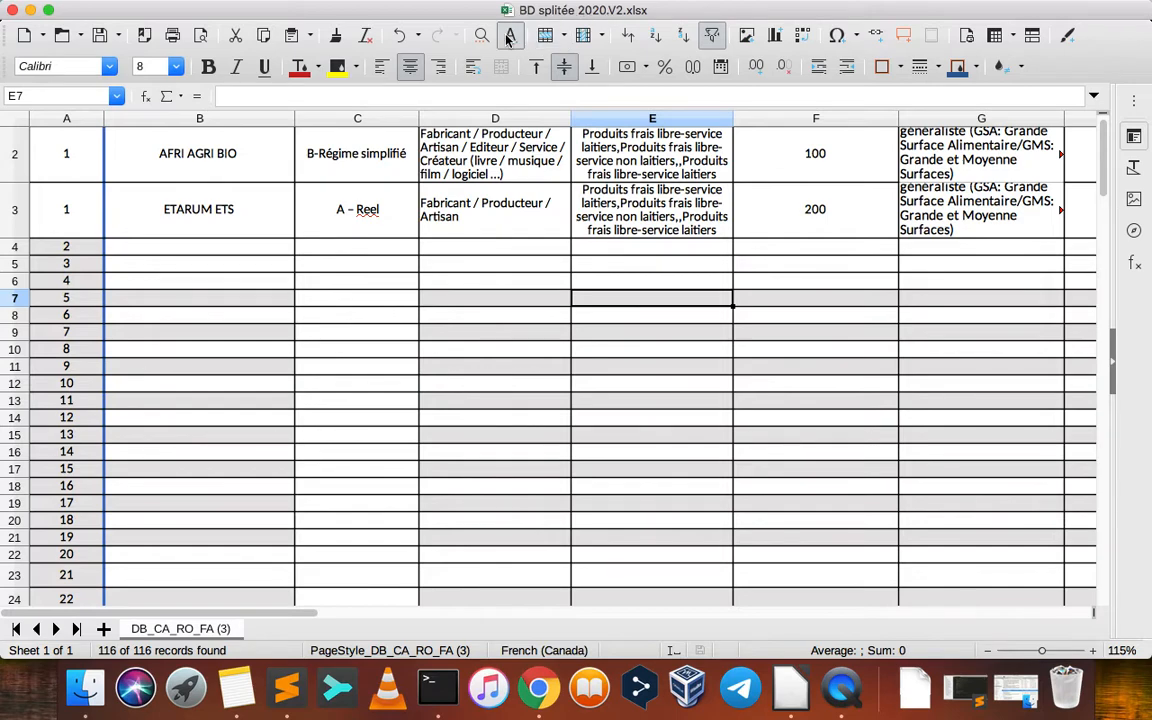
pyautogui.scroll(1, 210, 265)
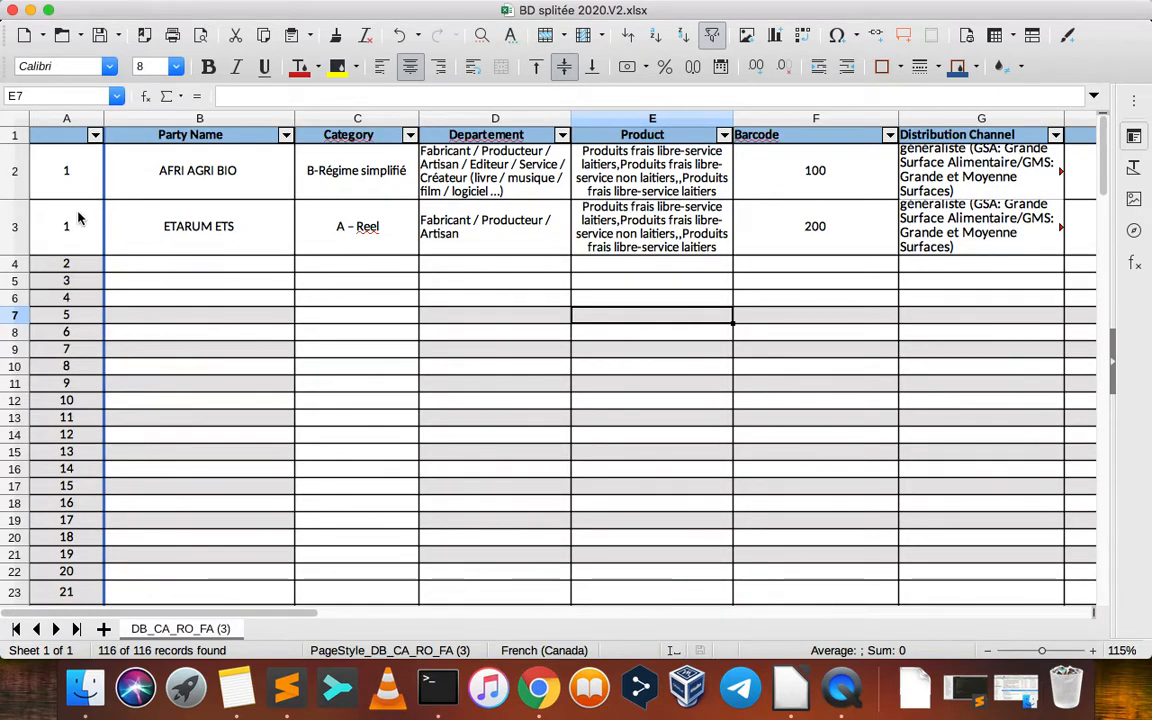
pyautogui.click(77, 226)
pyautogui.write('2')
pyautogui.click(112, 315)
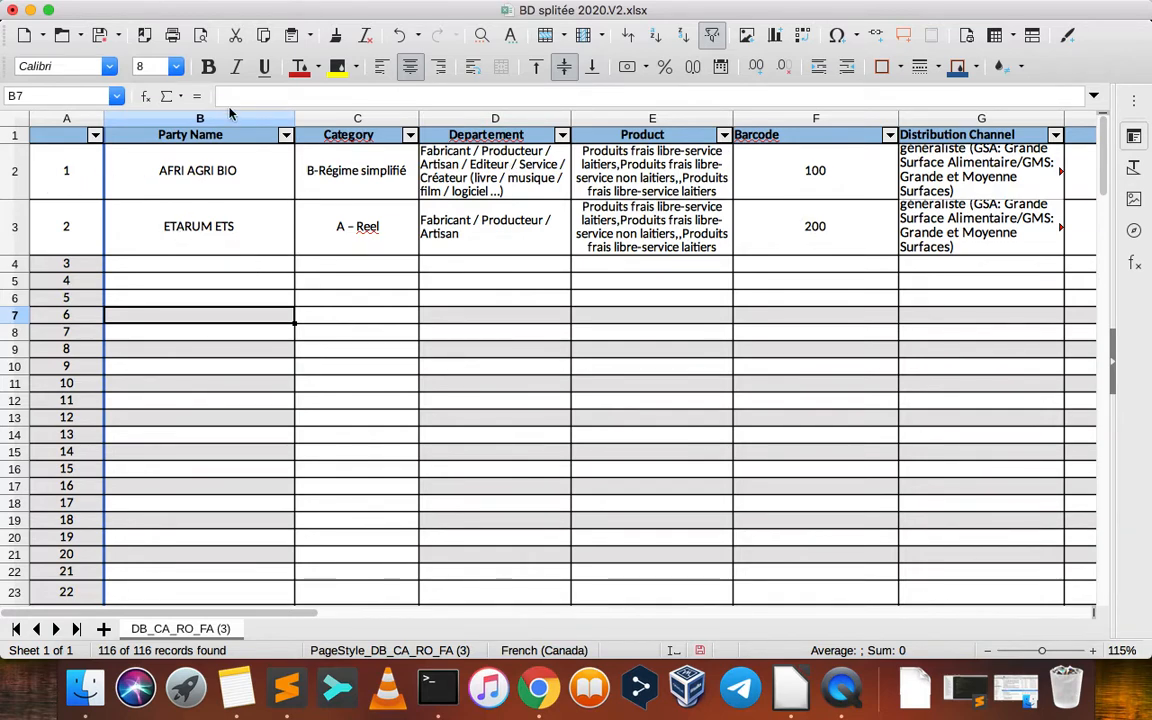
# Inspect the ETARUM ETS row from Party Name to Distribution Channel, comparing its Category with the row above
pyautogui.click(200, 237)
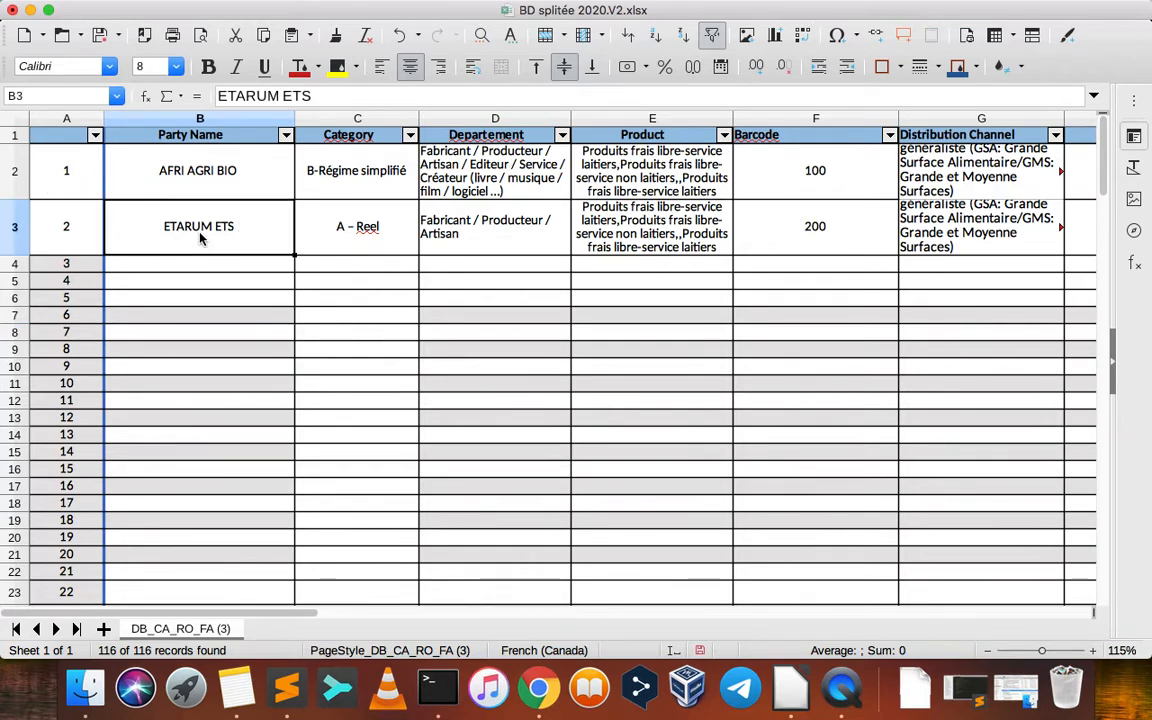
pyautogui.click(386, 227)
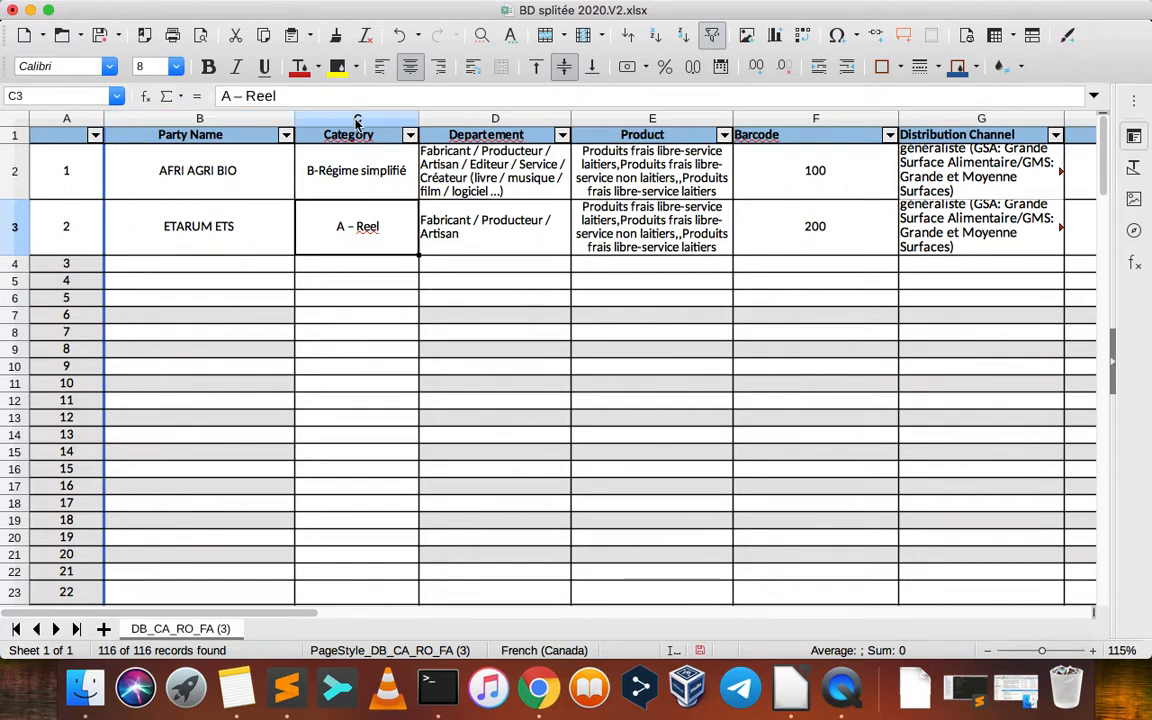
pyautogui.moveTo(358, 163); pyautogui.dragTo(365, 231)
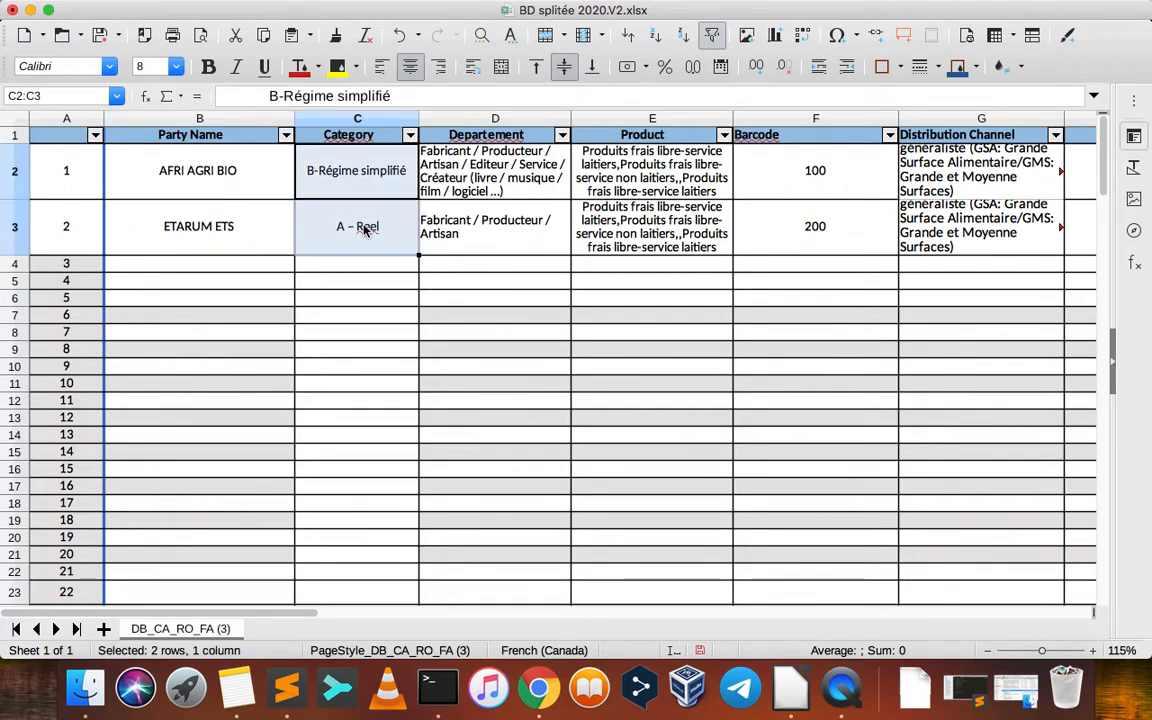
pyautogui.click(472, 230)
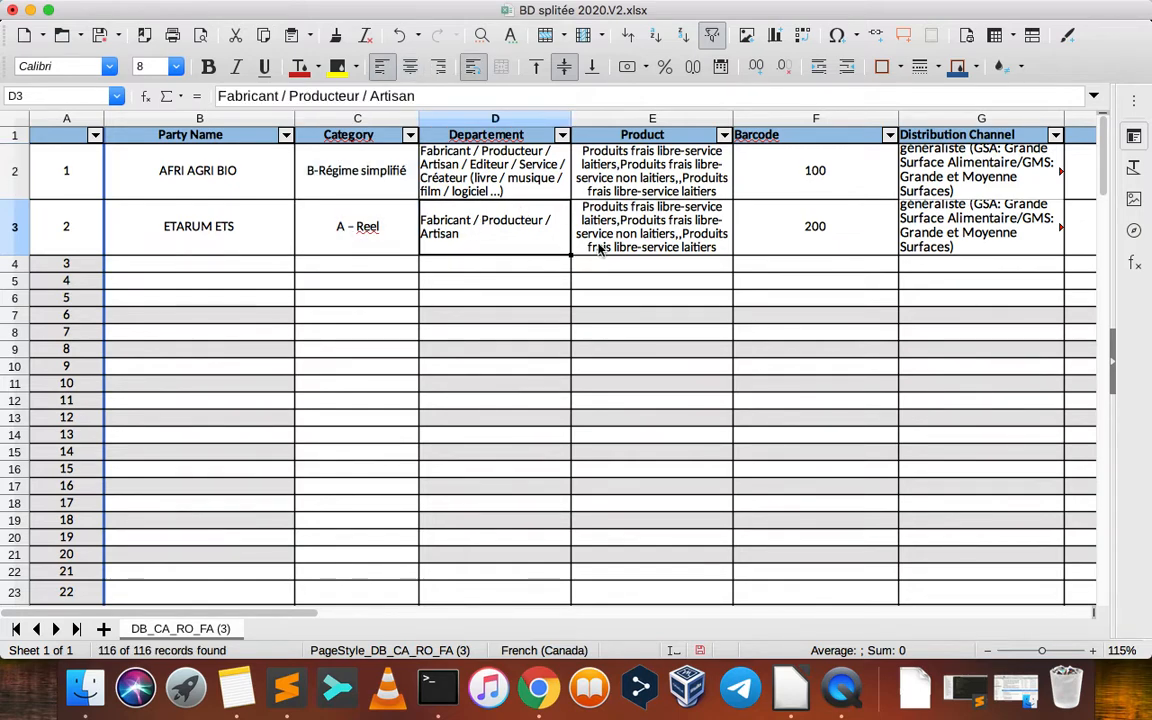
pyautogui.click(630, 235)
pyautogui.click(800, 237)
pyautogui.press('Right')
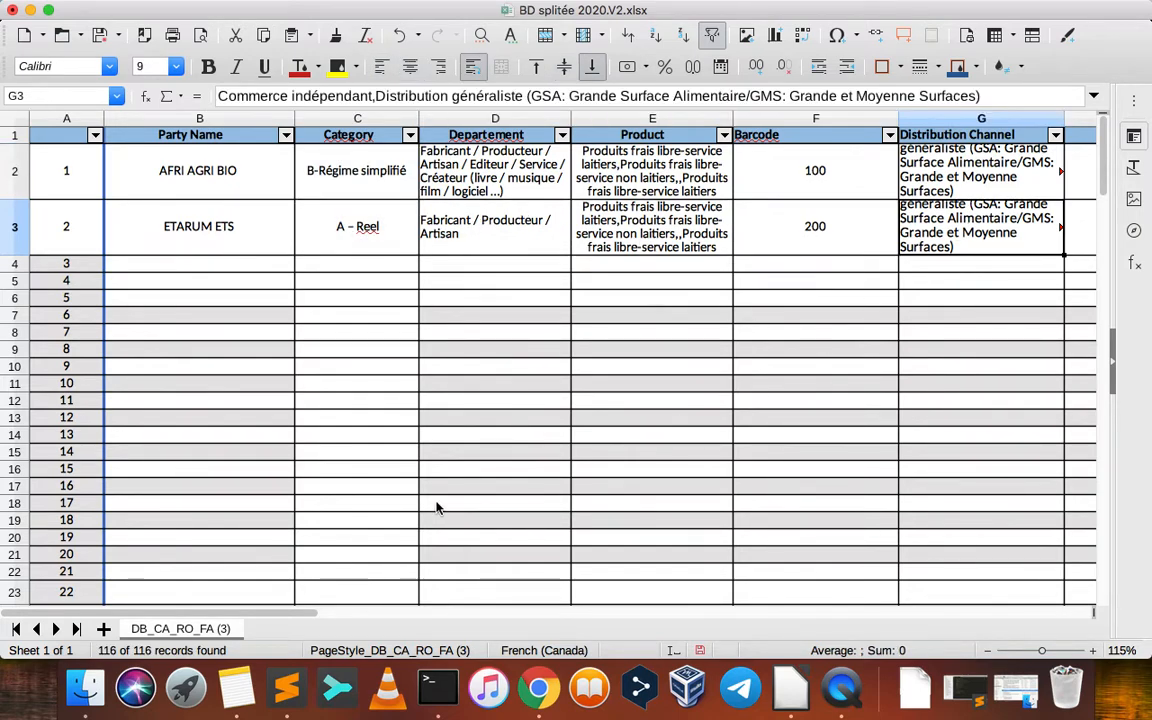
# Review the address and contact columns of both data rows, from Street Address to Tél ( WhatsApp)
pyautogui.hscroll(10, 588, 430)
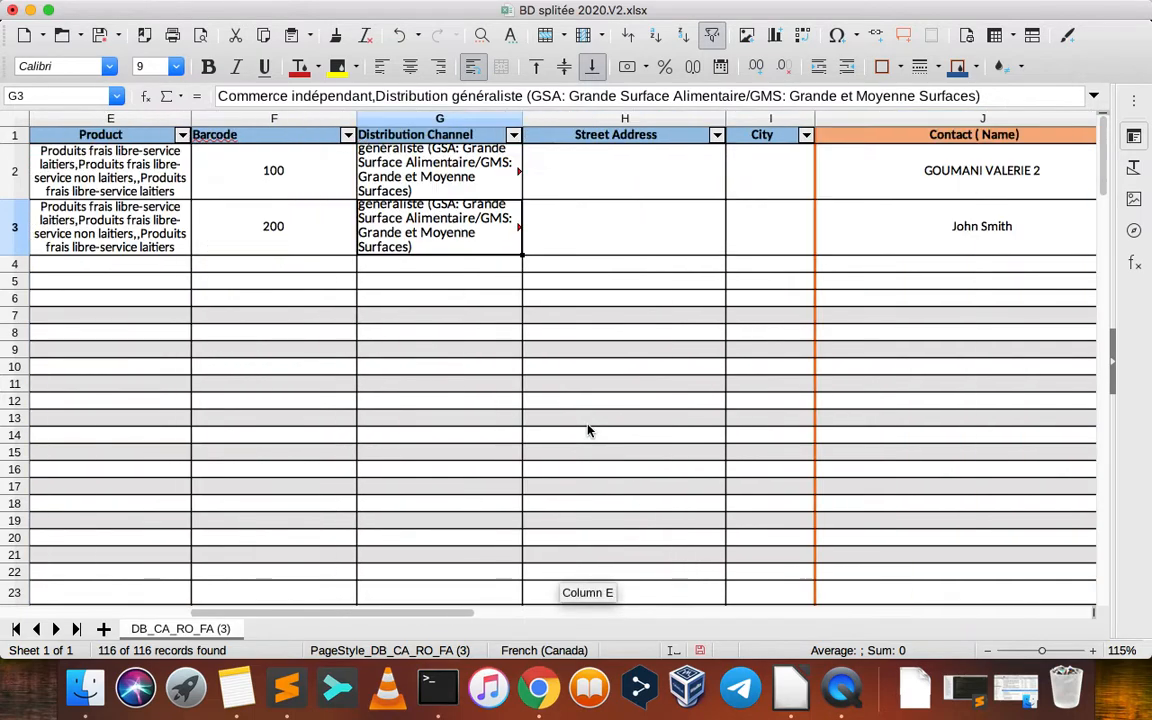
pyautogui.hscroll(-3, 588, 430)
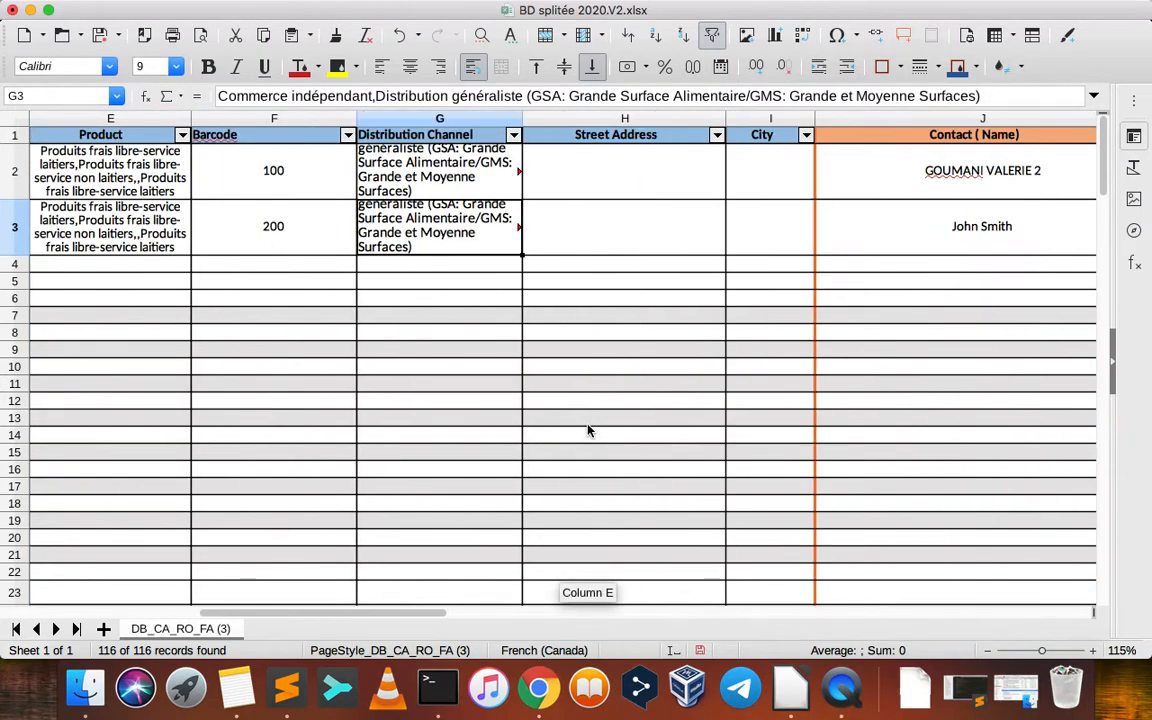
pyautogui.hscroll(5, 588, 430)
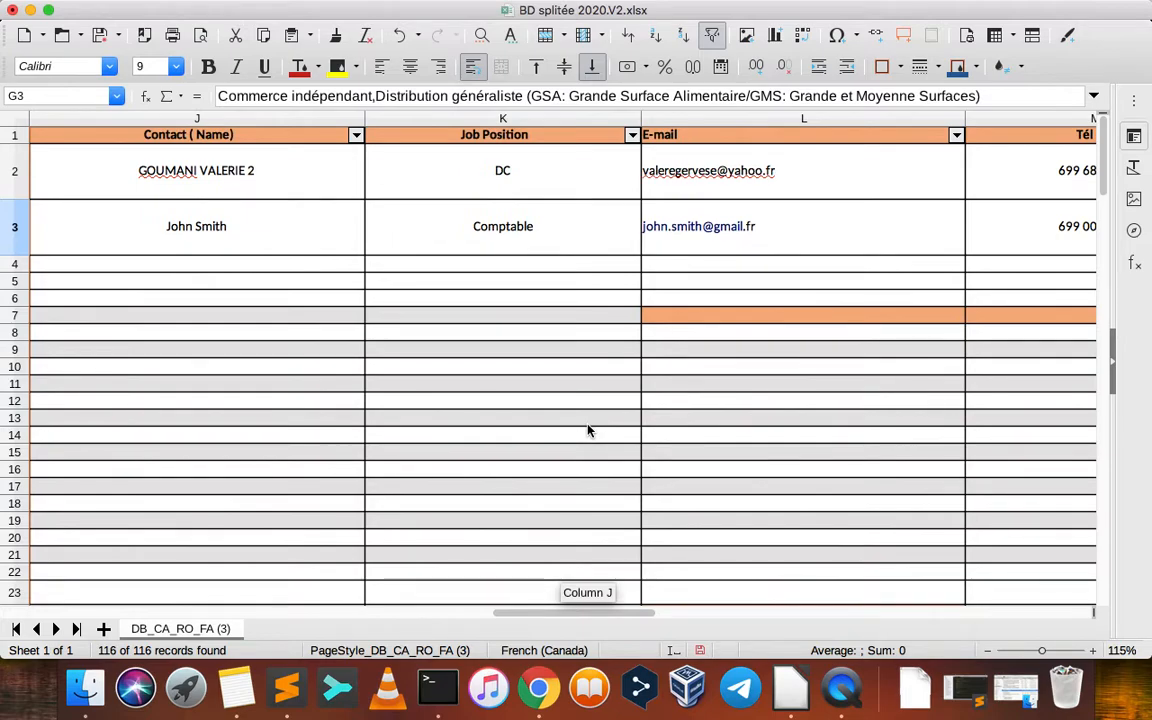
pyautogui.hscroll(2, 588, 430)
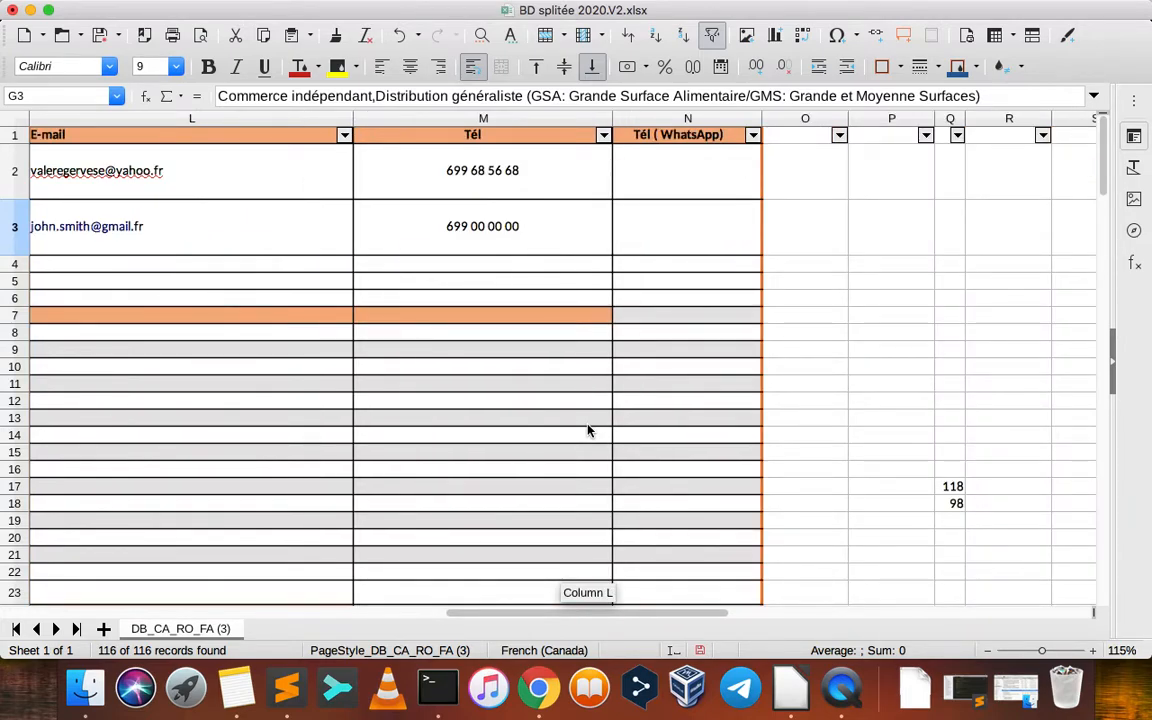
pyautogui.hscroll(-6, 588, 430)
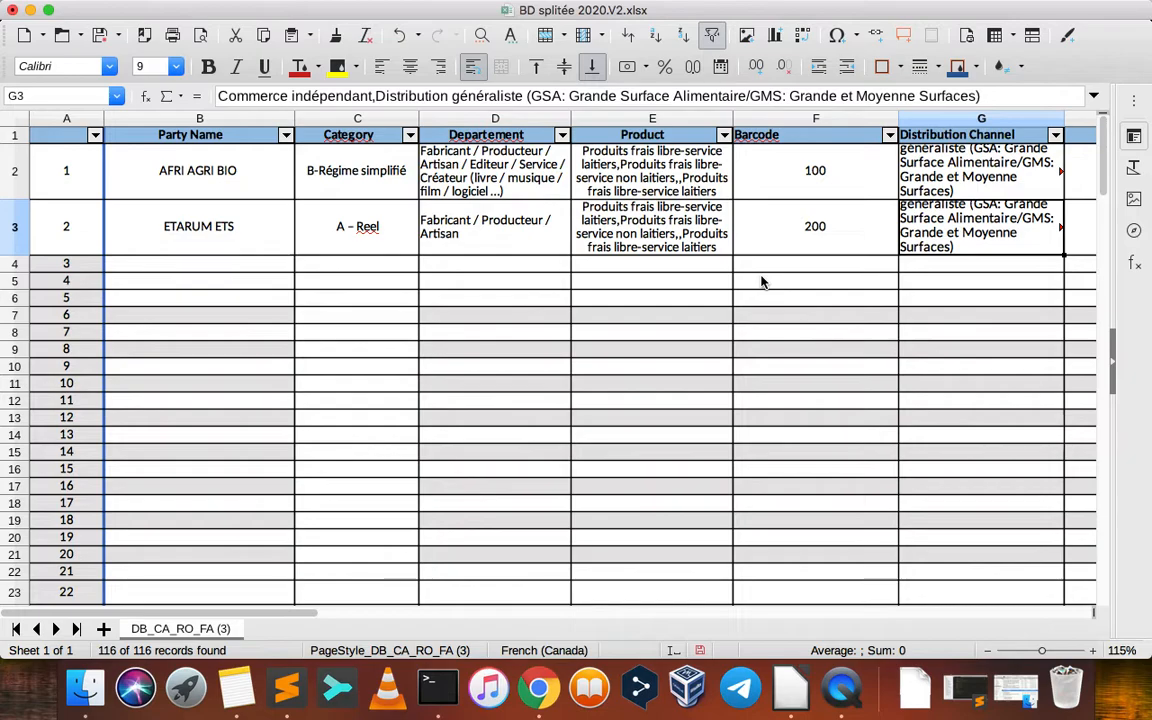
pyautogui.hscroll(5, 760, 283)
pyautogui.hscroll(-2, 760, 282)
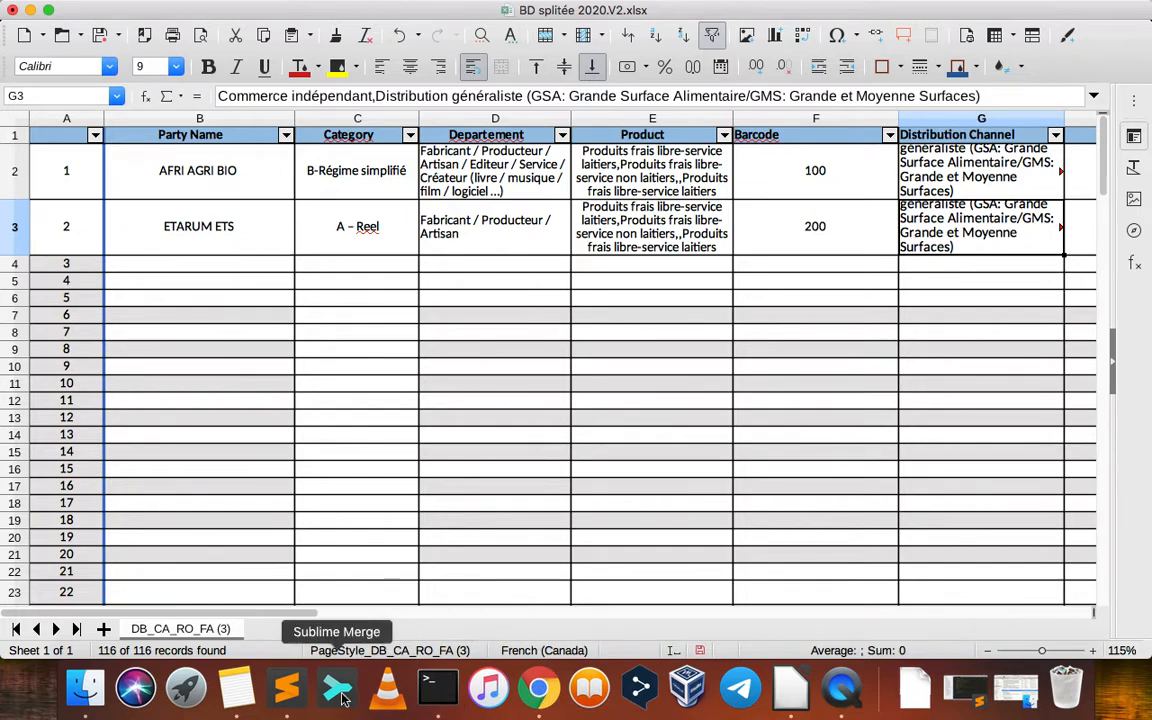
# Switch to the Gs1 note and mark "Ajouter de données dans le fichier Excel pour importation" as done
pyautogui.click(236, 688)
pyautogui.click(424, 232)
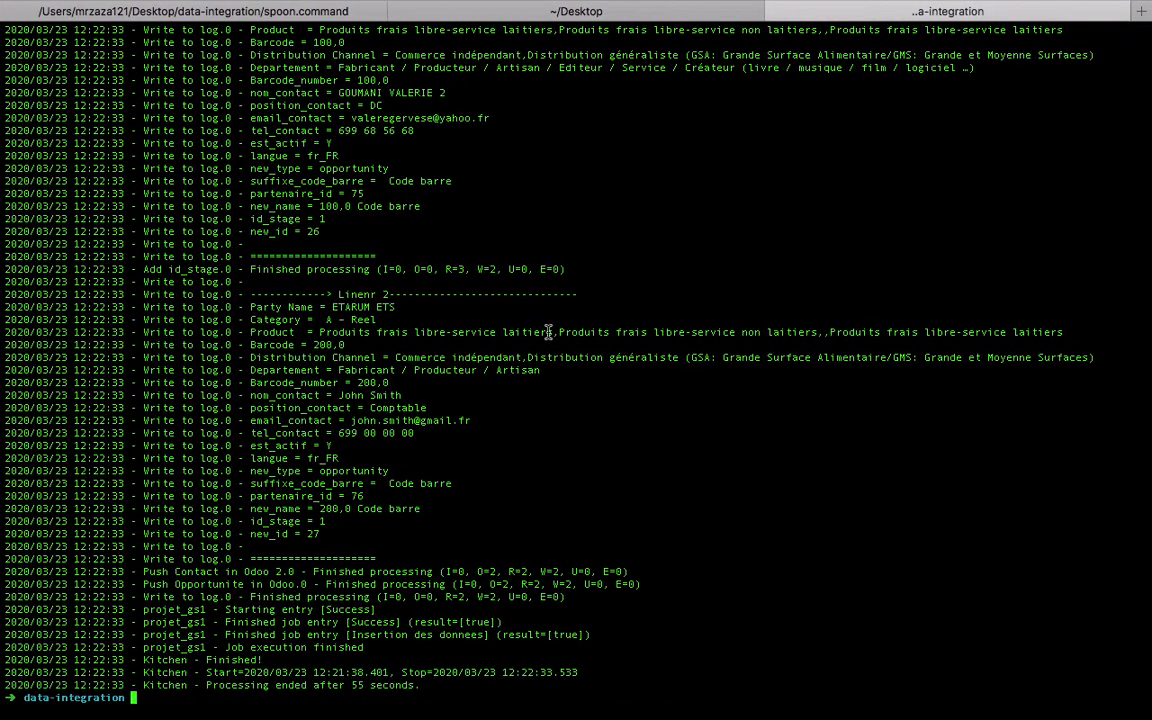
# In the terminal, clear the output and run ./kitchen.sh with -param:HOST_DB=localhost on the Desktop job file projet_gs1.kjb
pyautogui.press('super+k')
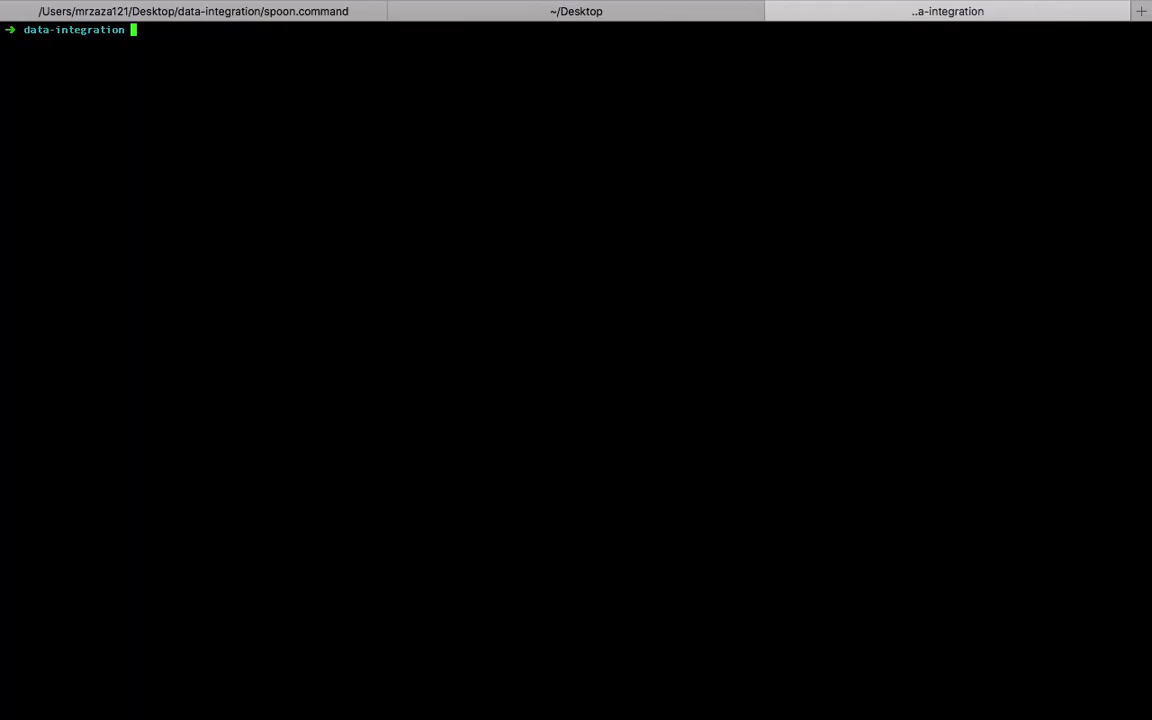
pyautogui.press('Up')
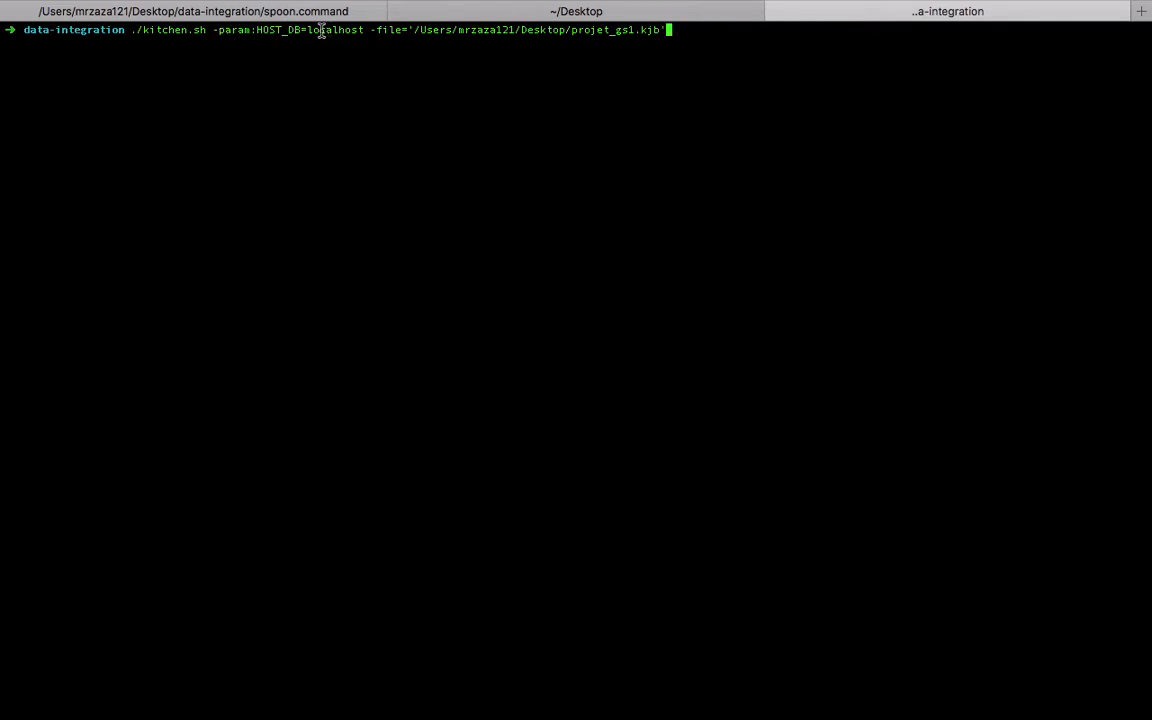
pyautogui.moveTo(309, 30); pyautogui.dragTo(365, 115)
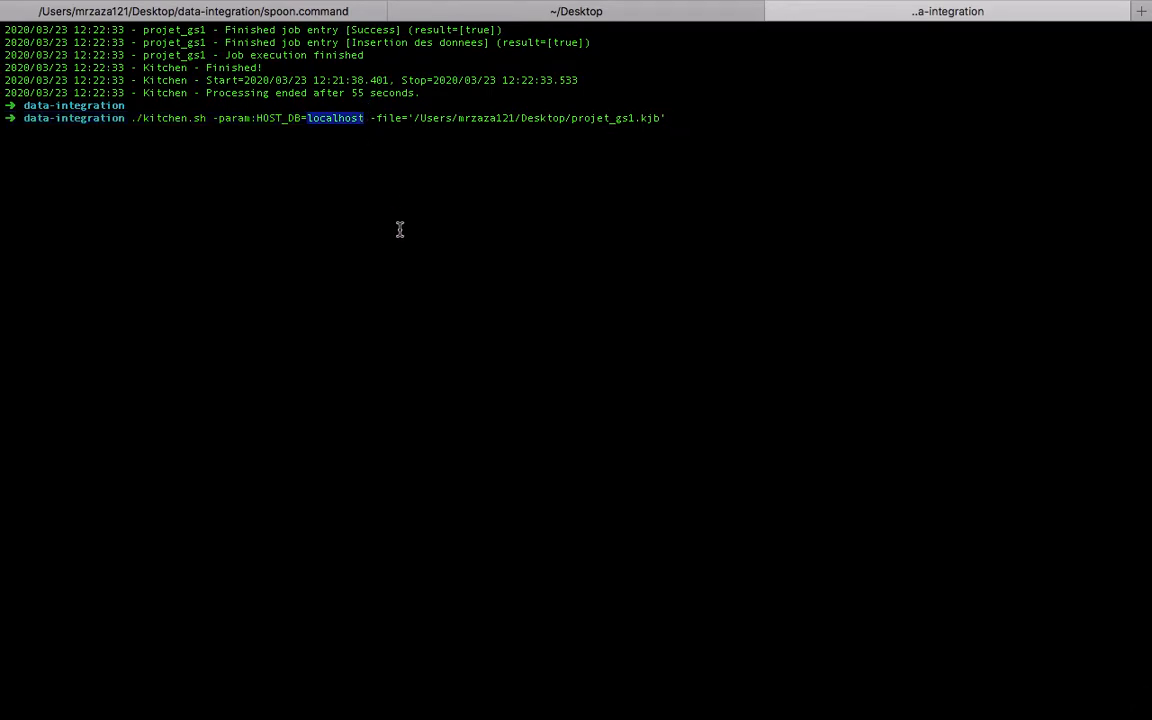
pyautogui.moveTo(420, 118); pyautogui.dragTo(667, 118)
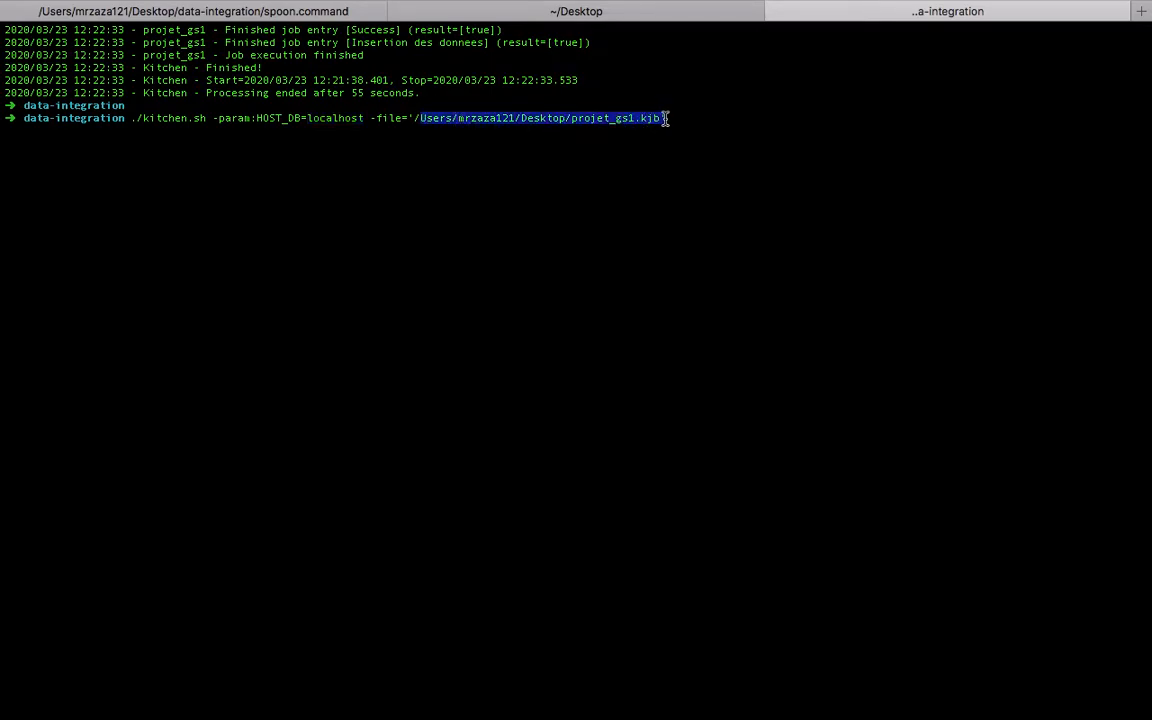
pyautogui.click(180, 118)
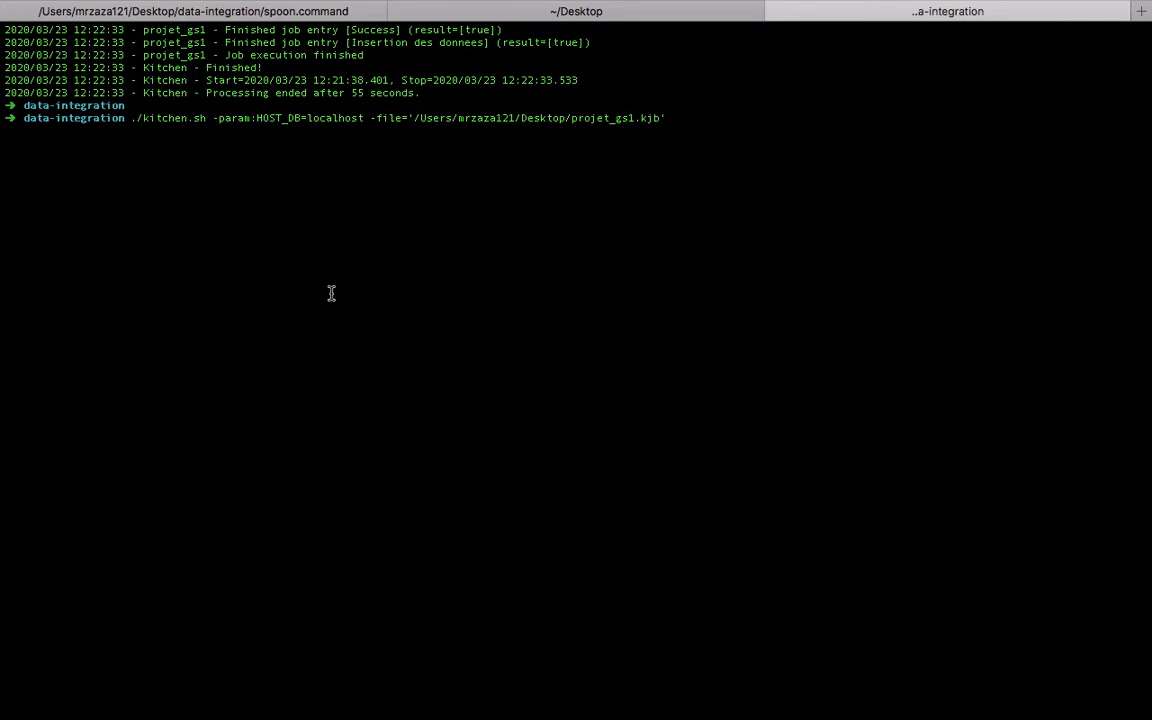
pyautogui.hotkey('ctrl', 'l')
pyautogui.press('Return')
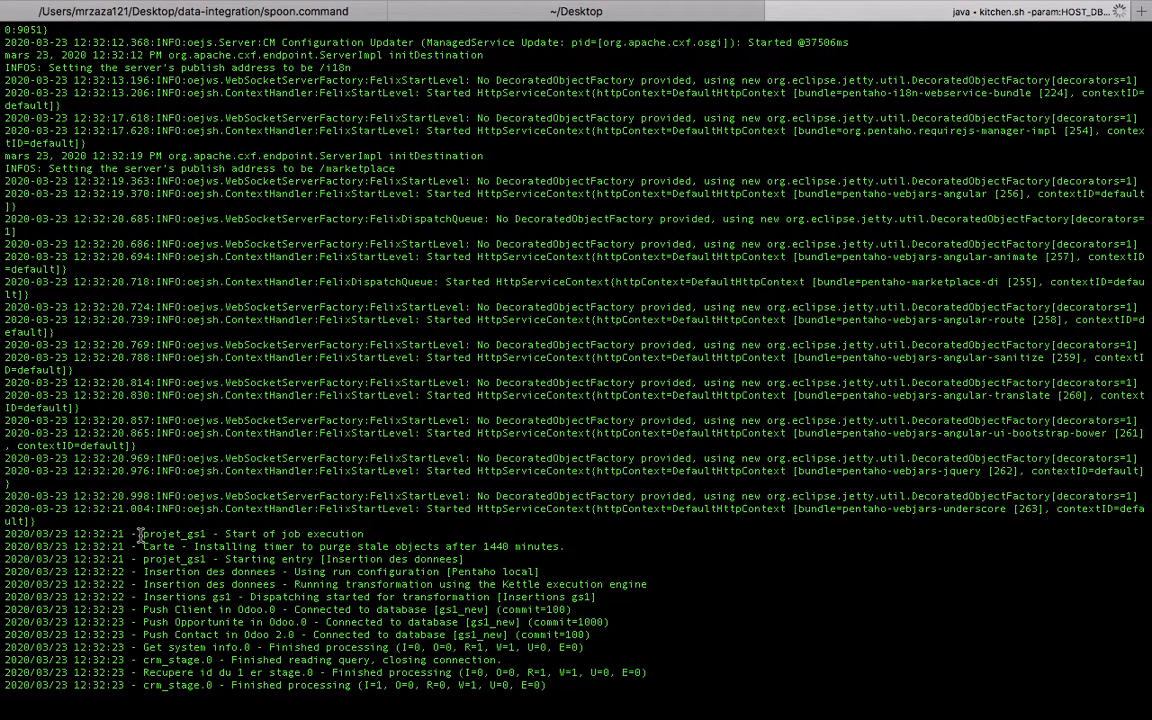
# Examine the projet_gs1 job log from the start of execution through the written records to the end of the Kitchen run
pyautogui.moveTo(143, 540); pyautogui.dragTo(553, 607)
pyautogui.click(435, 446)
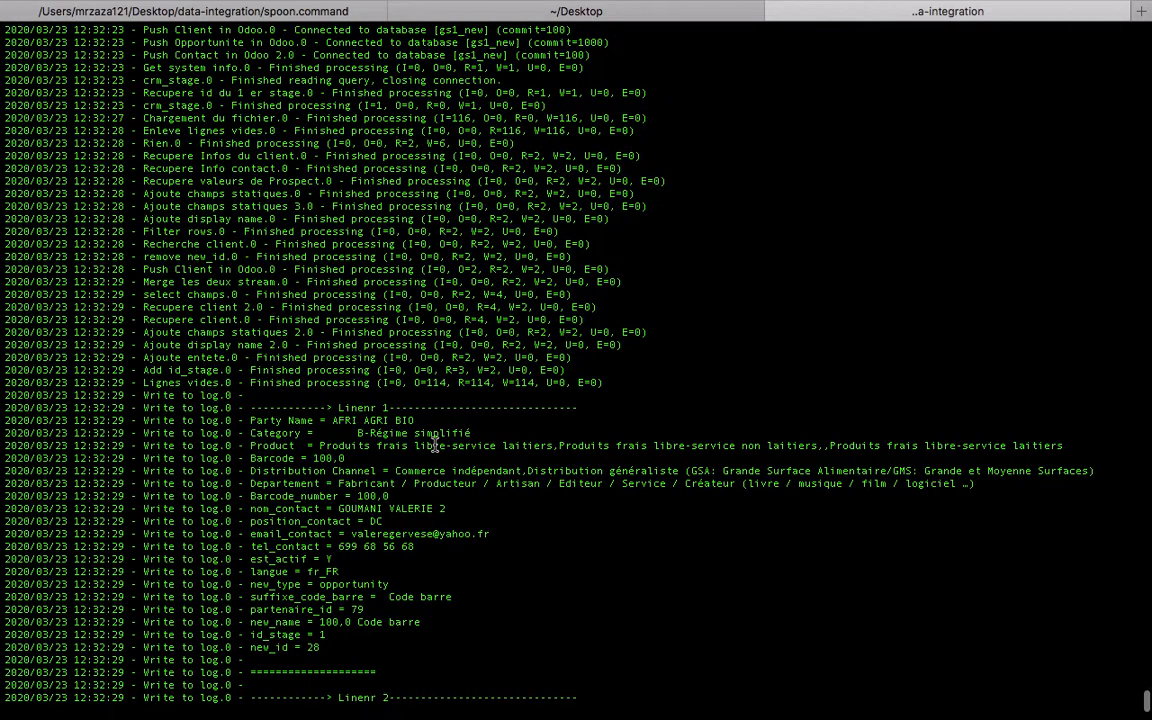
pyautogui.scroll(6, 435, 446)
pyautogui.moveTo(143, 181); pyautogui.dragTo(615, 604)
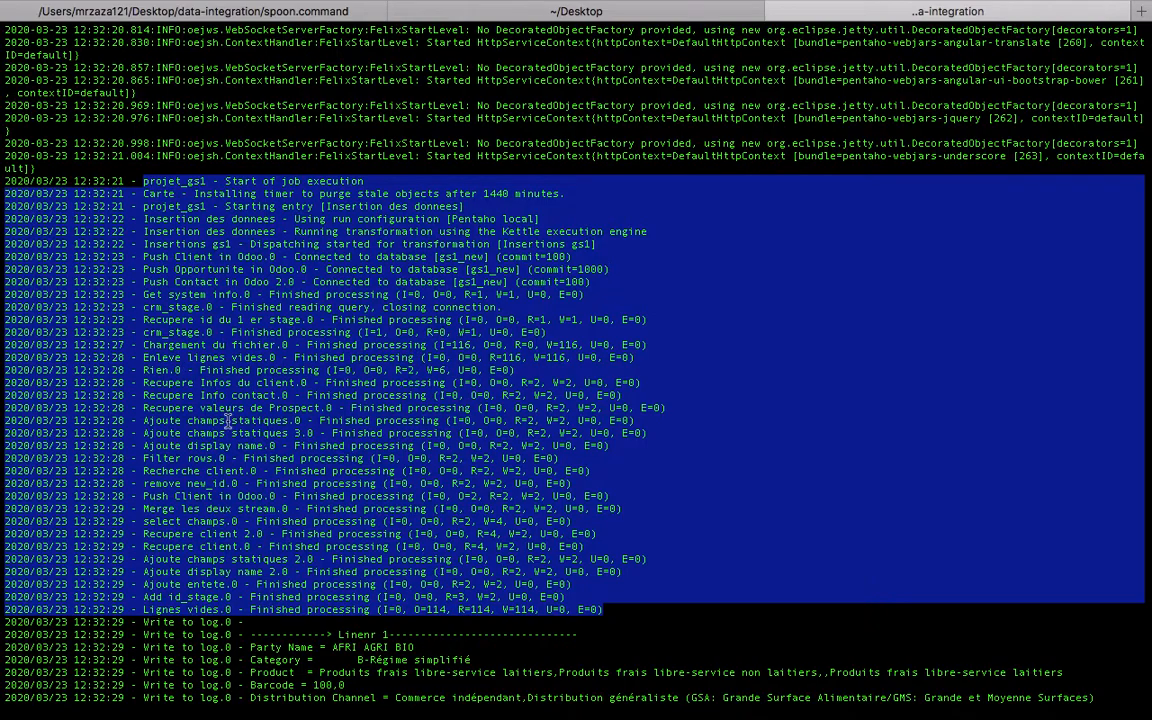
pyautogui.scroll(-10, 397, 497)
pyautogui.scroll(3, 397, 497)
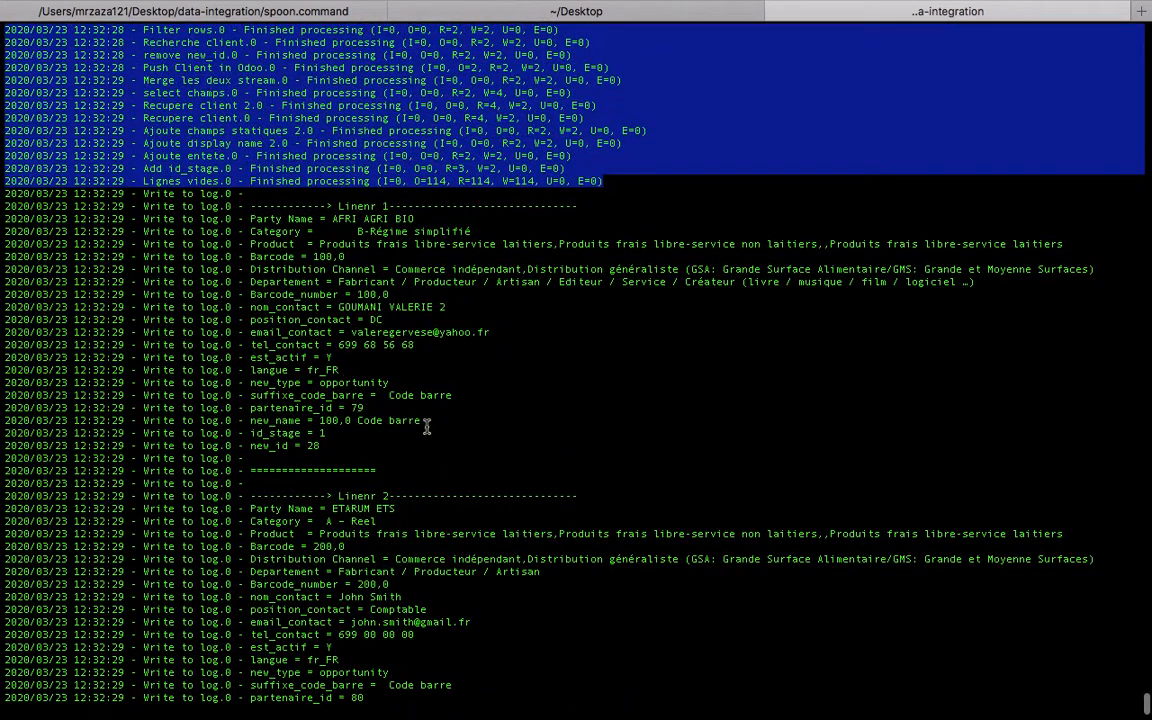
pyautogui.scroll(-3, 385, 395)
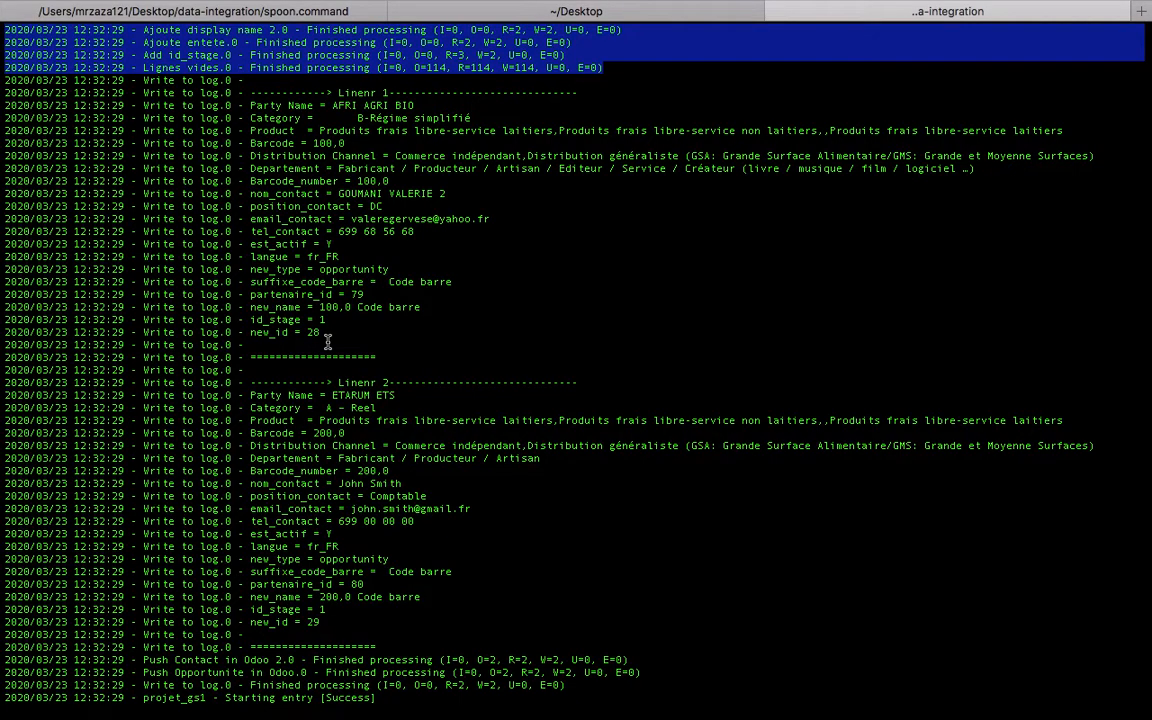
pyautogui.scroll(5, 327, 343)
pyautogui.scroll(-7, 385, 306)
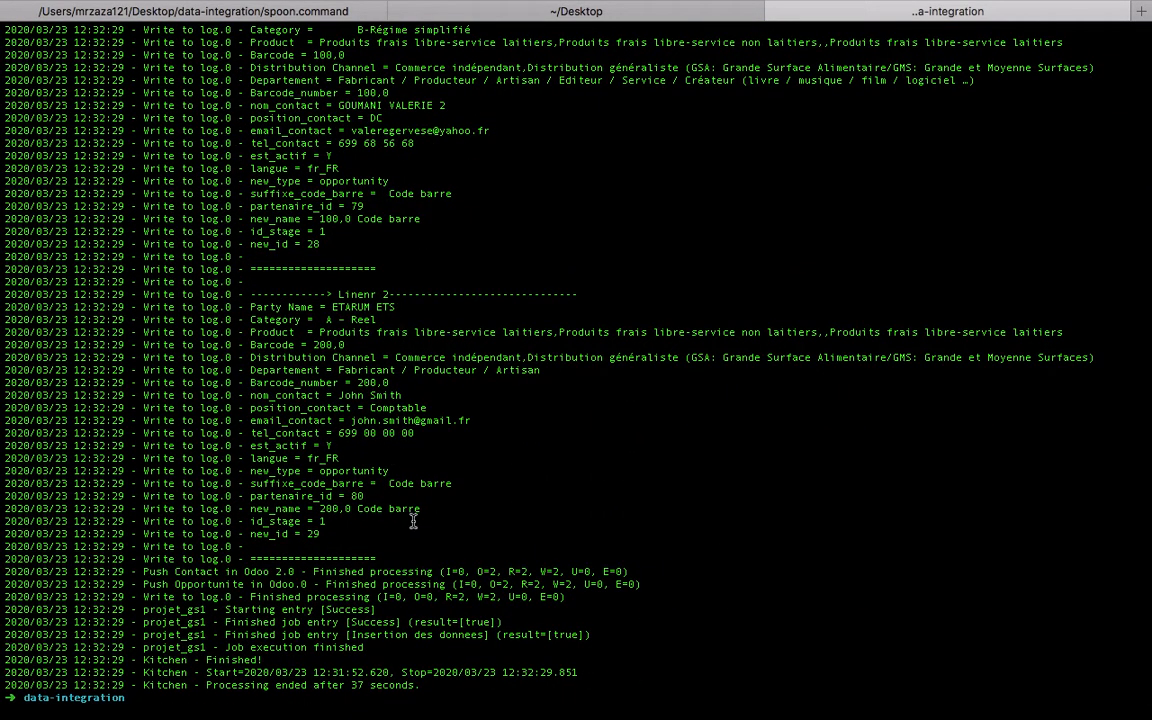
pyautogui.moveTo(270, 660); pyautogui.dragTo(203, 662)
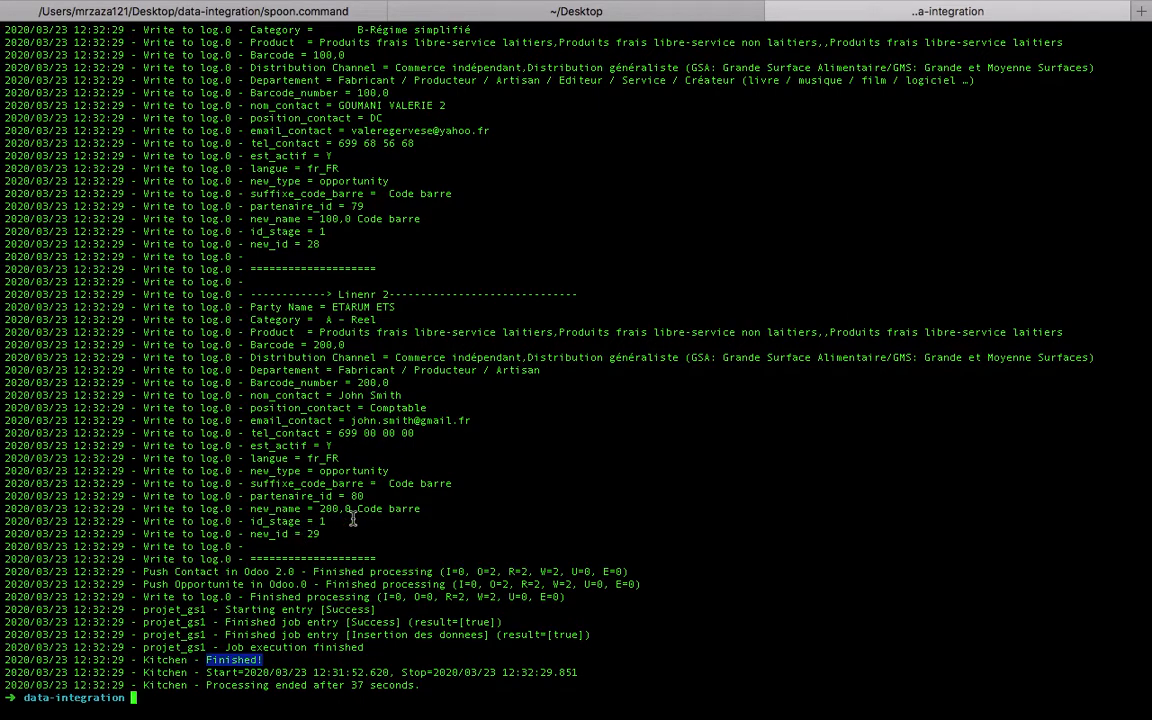
# Mark "Importation des données avec la solution" as done in the Gs1 note, and switch to Odoo's Contacts app in Chrome
pyautogui.click(445, 474)
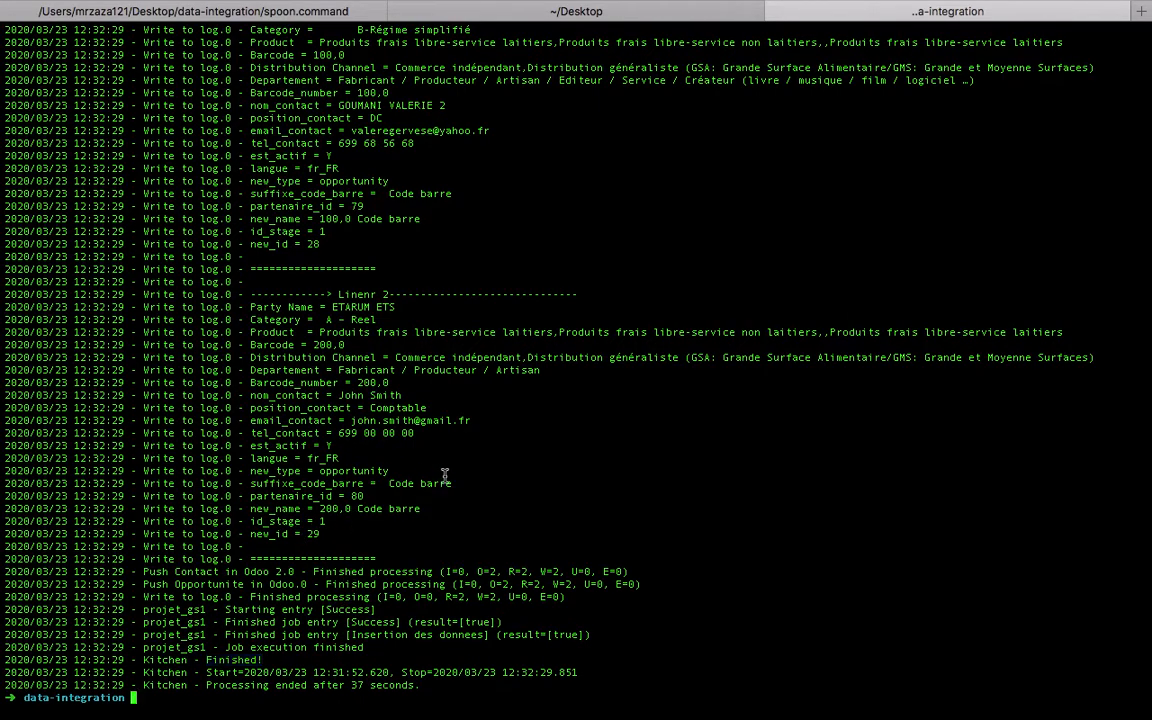
pyautogui.hotkey('ctrl', 'Left')
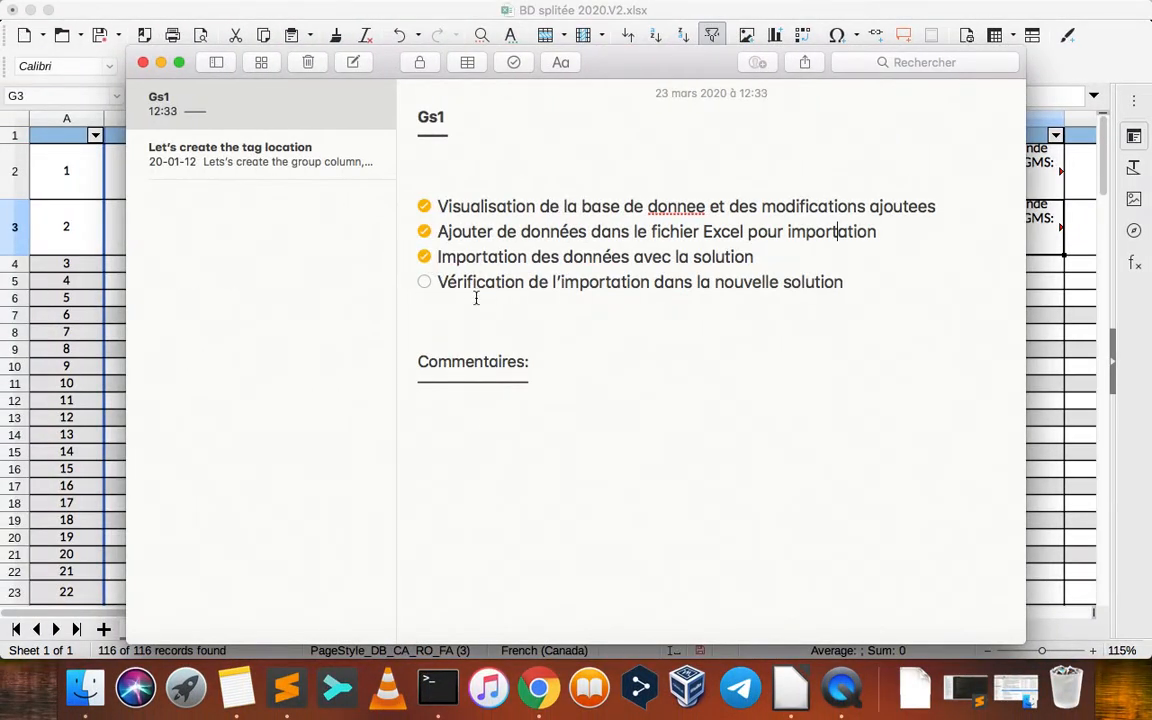
pyautogui.click(538, 688)
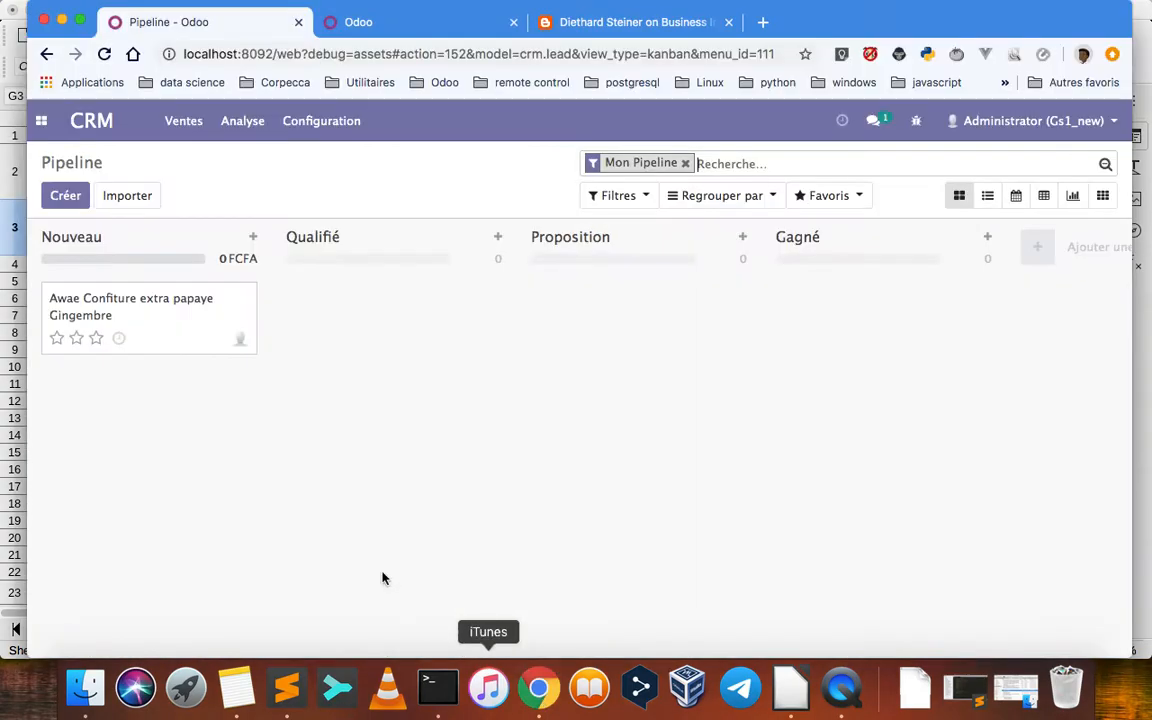
pyautogui.click(41, 122)
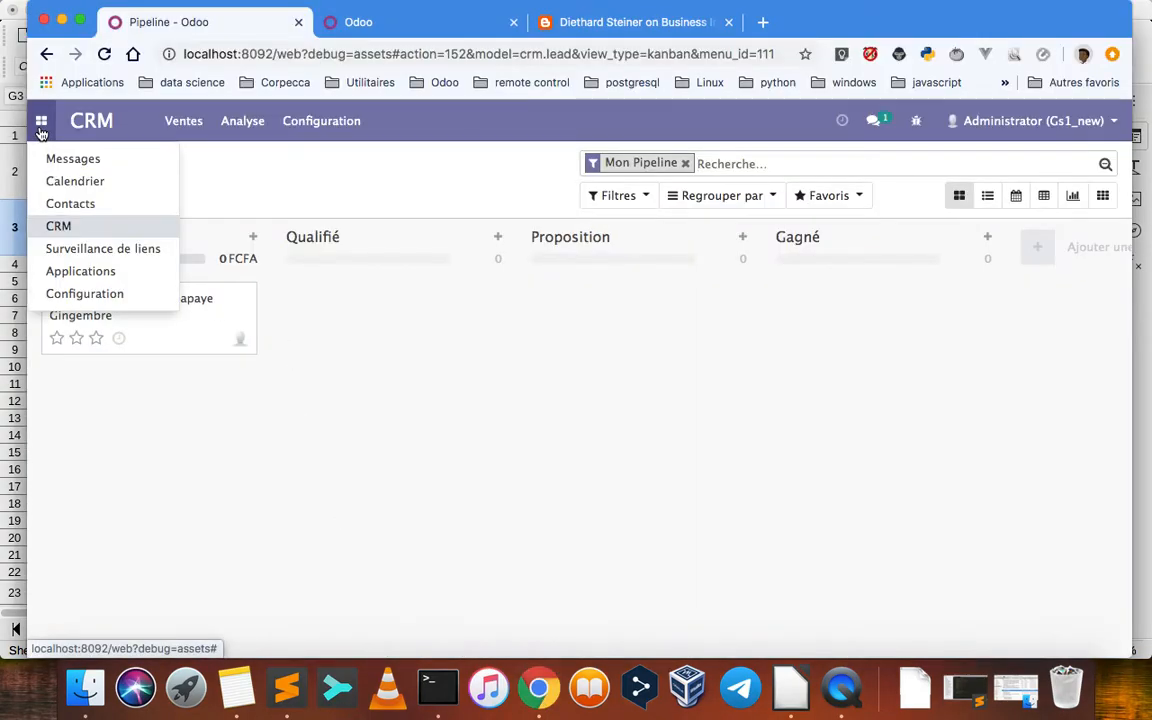
pyautogui.click(64, 207)
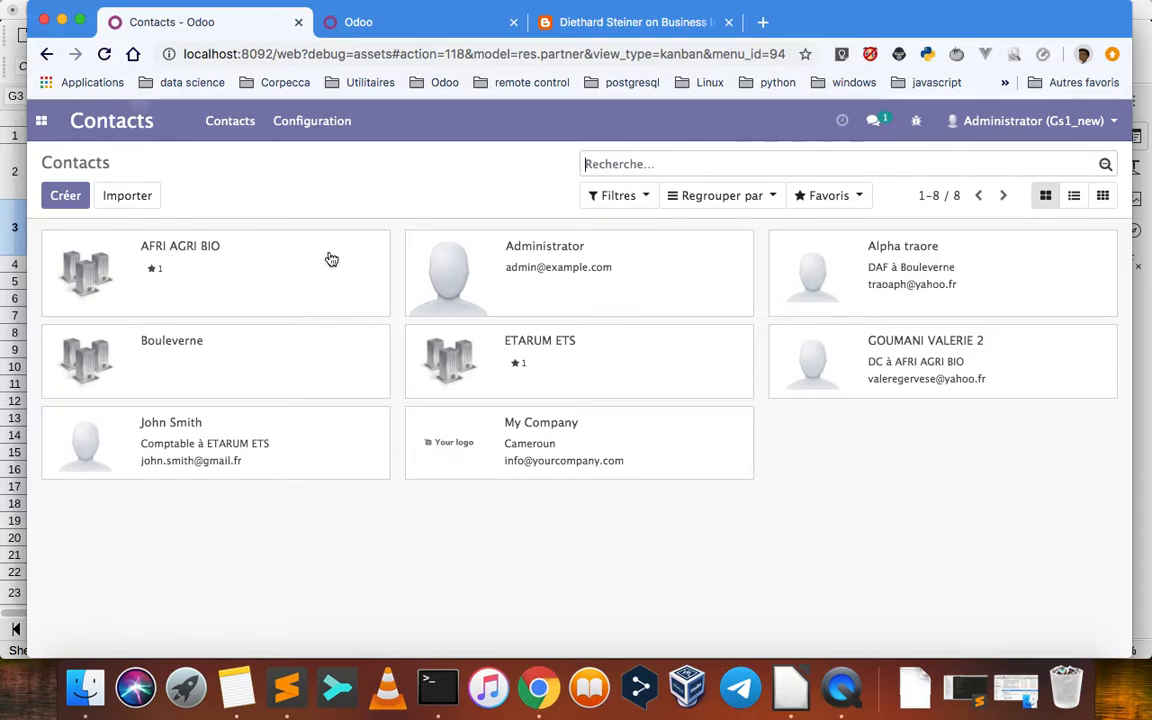
# Compare the Party Name and Departement entries in BD splitée 2020.V2.xlsx with the Odoo contact cards
pyautogui.press('super+Tab')
pyautogui.press('super+Tab')
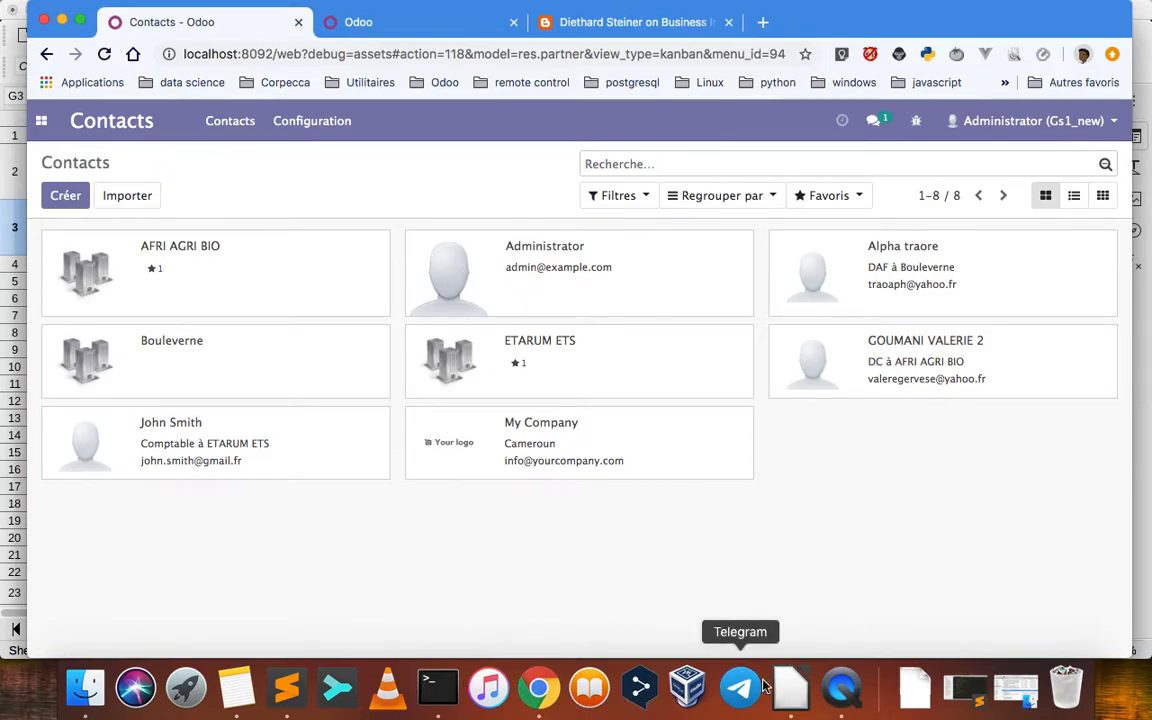
pyautogui.click(804, 695)
pyautogui.click(226, 171)
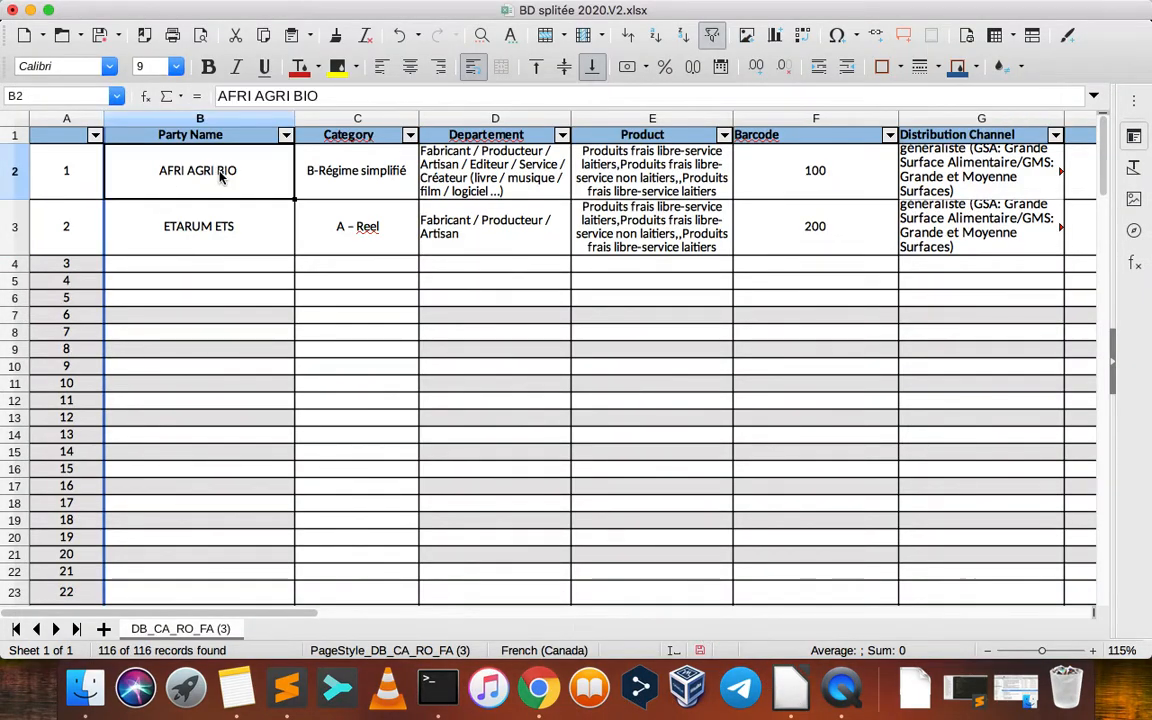
pyautogui.click(482, 176)
pyautogui.press('super+Tab')
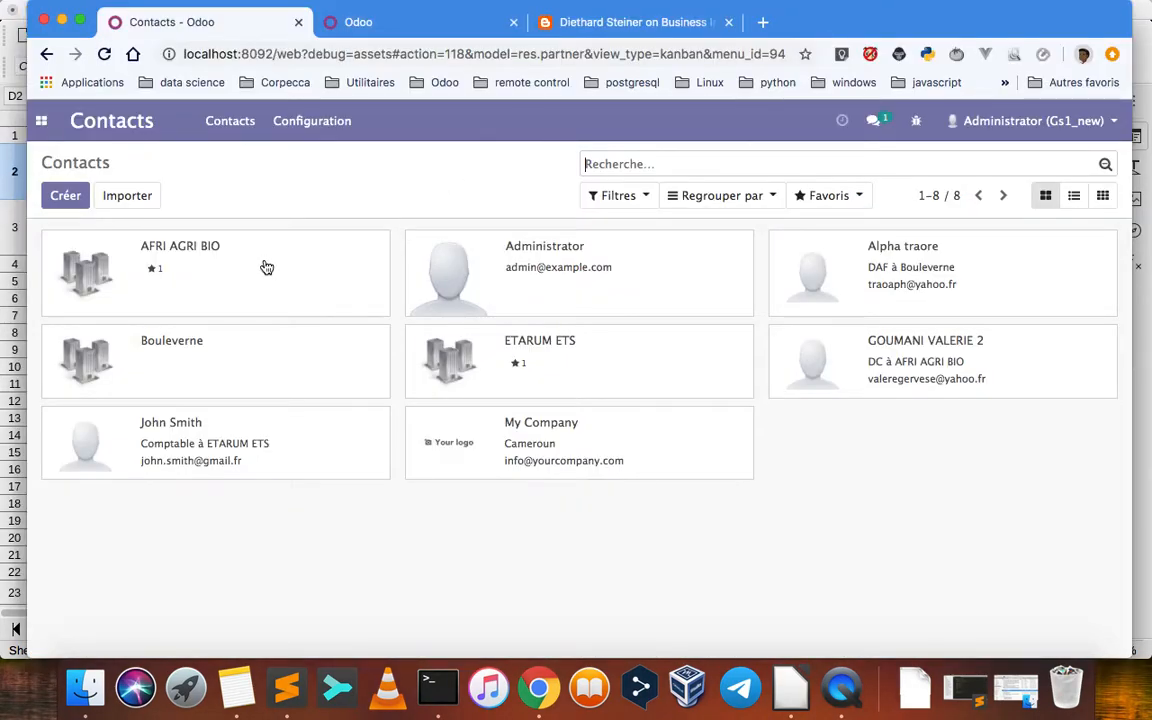
pyautogui.press('super+Tab')
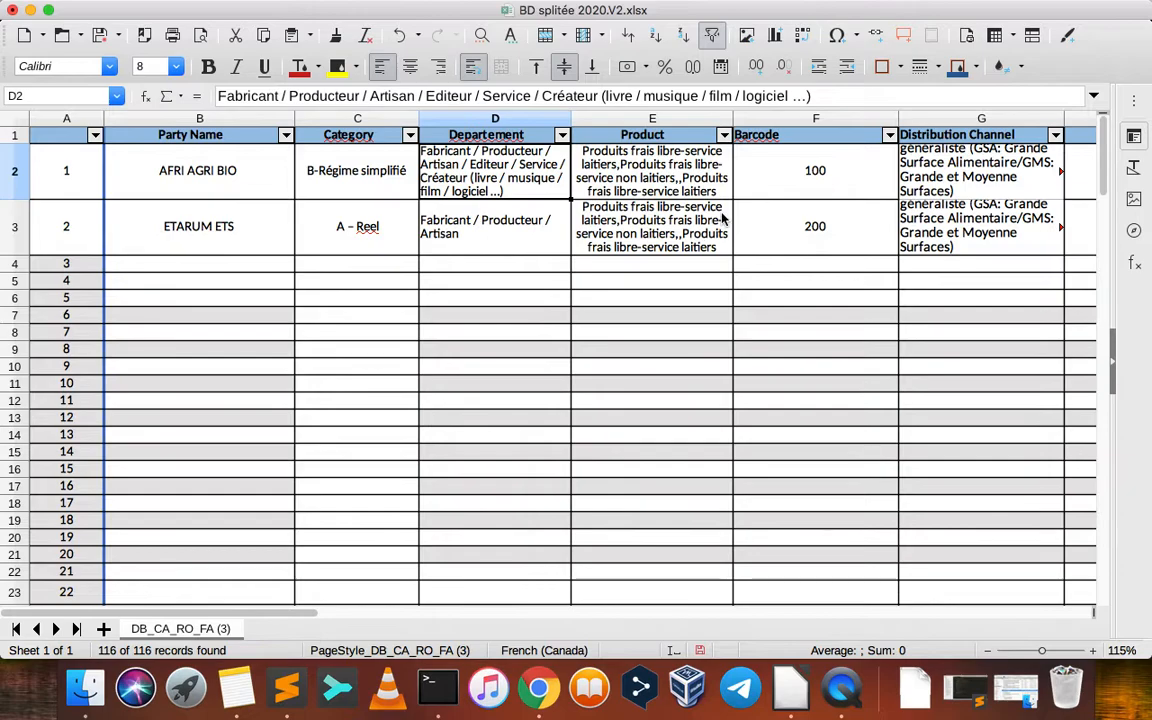
# Compare the AFRI AGRI BIO contact person's Odoo record with the name, job position, e-mail and phone columns of the spreadsheet
pyautogui.hscroll(10, 722, 216)
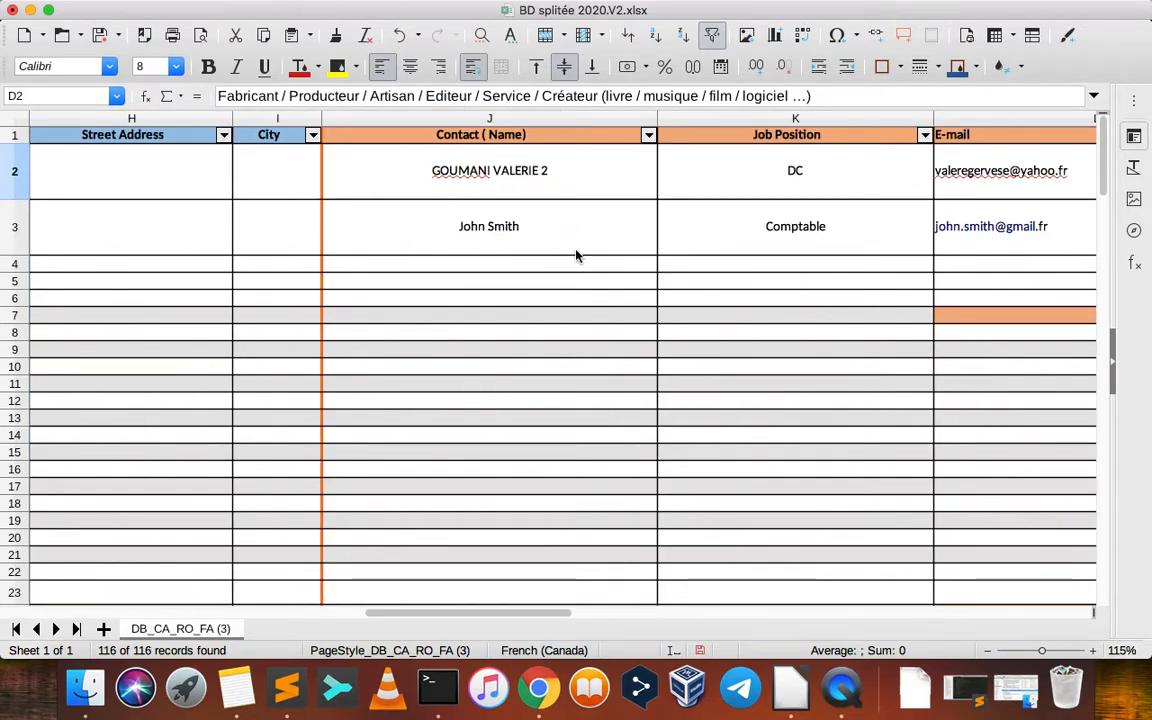
pyautogui.press('super+Tab')
pyautogui.click(922, 358)
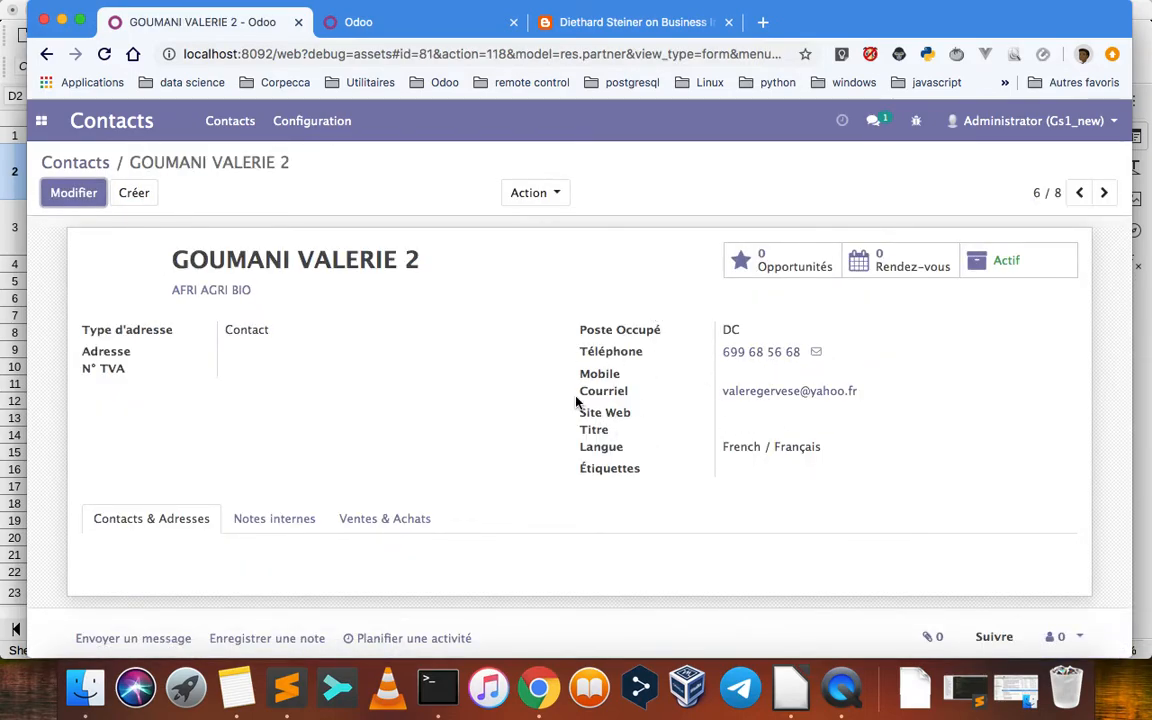
pyautogui.press('super+Tab')
pyautogui.hscroll(3, 757, 264)
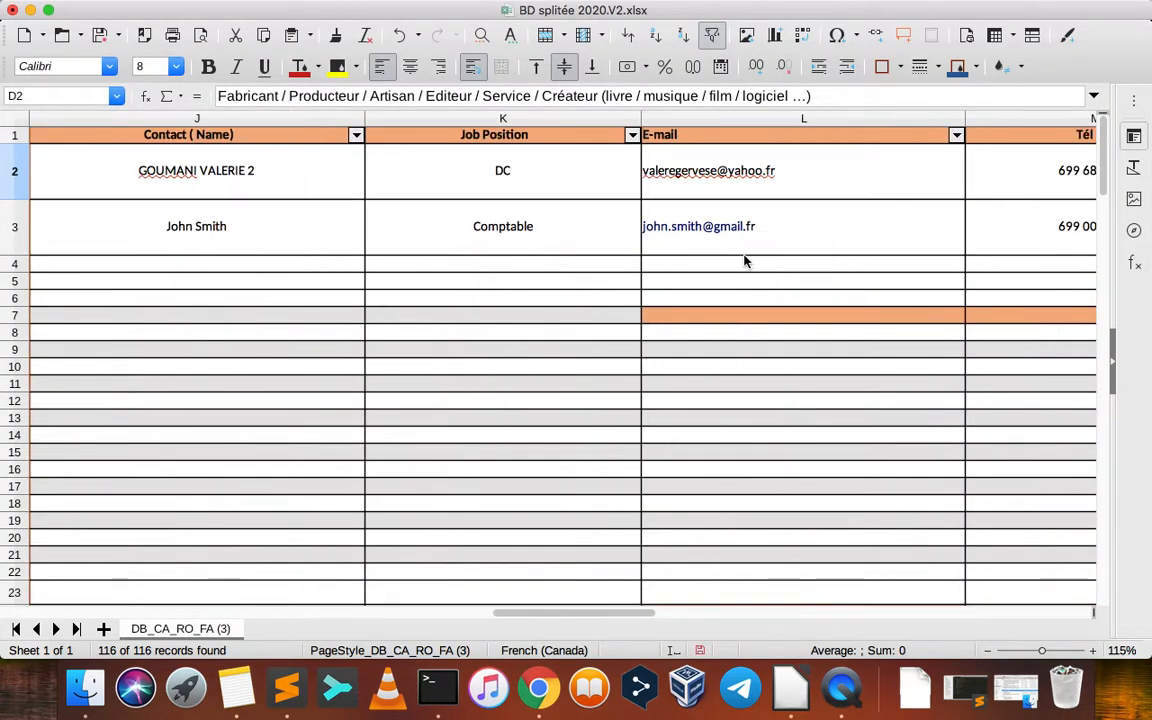
pyautogui.press('super+Tab')
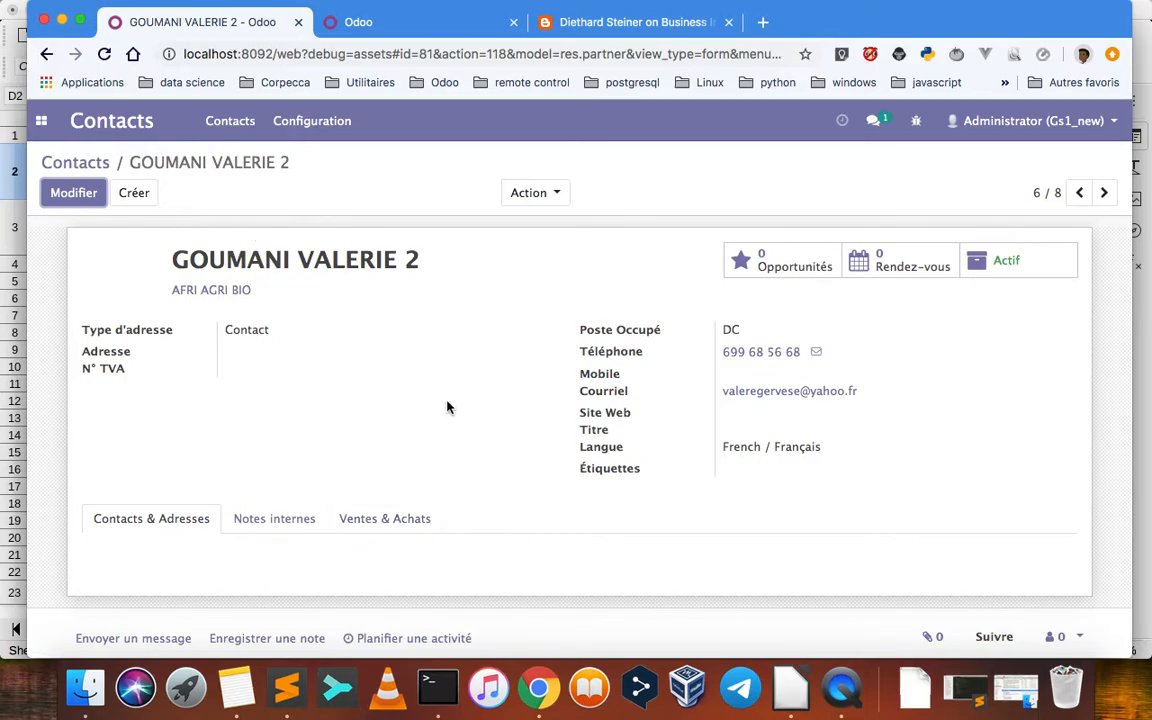
# Compare the ETARUM ETS contact person's Odoo record with the second data row of the spreadsheet
pyautogui.click(88, 165)
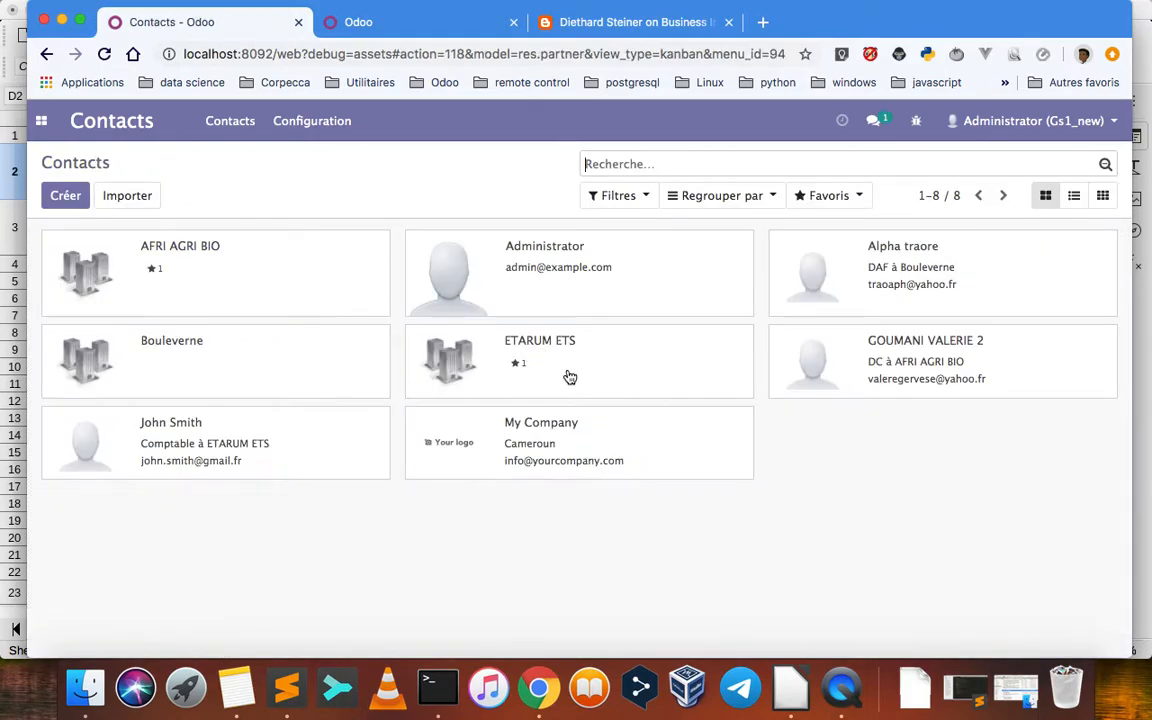
pyautogui.click(278, 449)
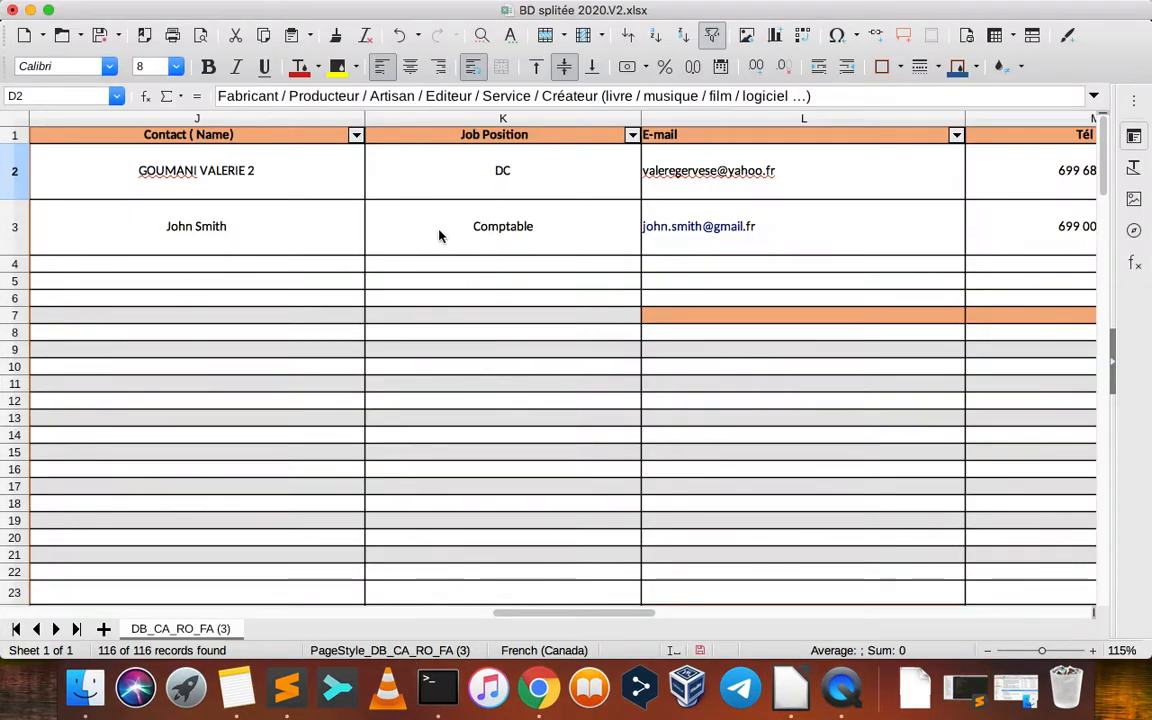
pyautogui.press('super+Tab')
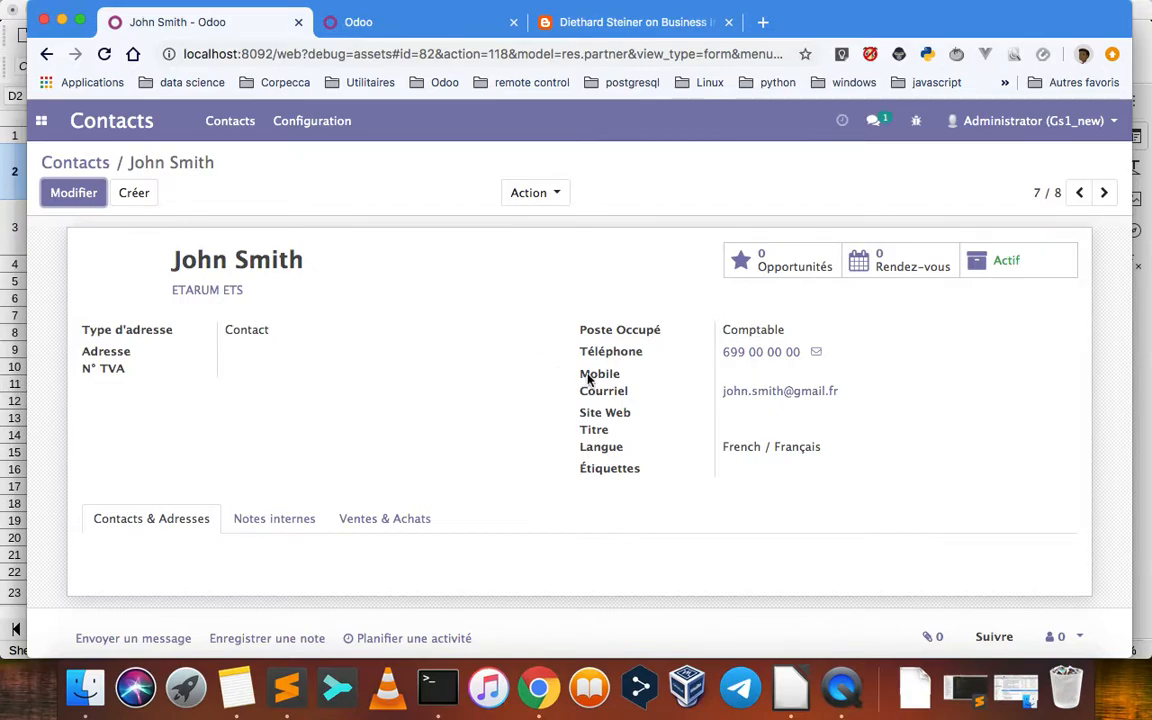
pyautogui.press('super+Tab')
pyautogui.hscroll(5, 801, 238)
pyautogui.hscroll(-5, 801, 238)
pyautogui.press('super+Tab')
# Check the linked contact persons on the ETARUM ETS and AFRI AGRI BIO company records
pyautogui.click(72, 162)
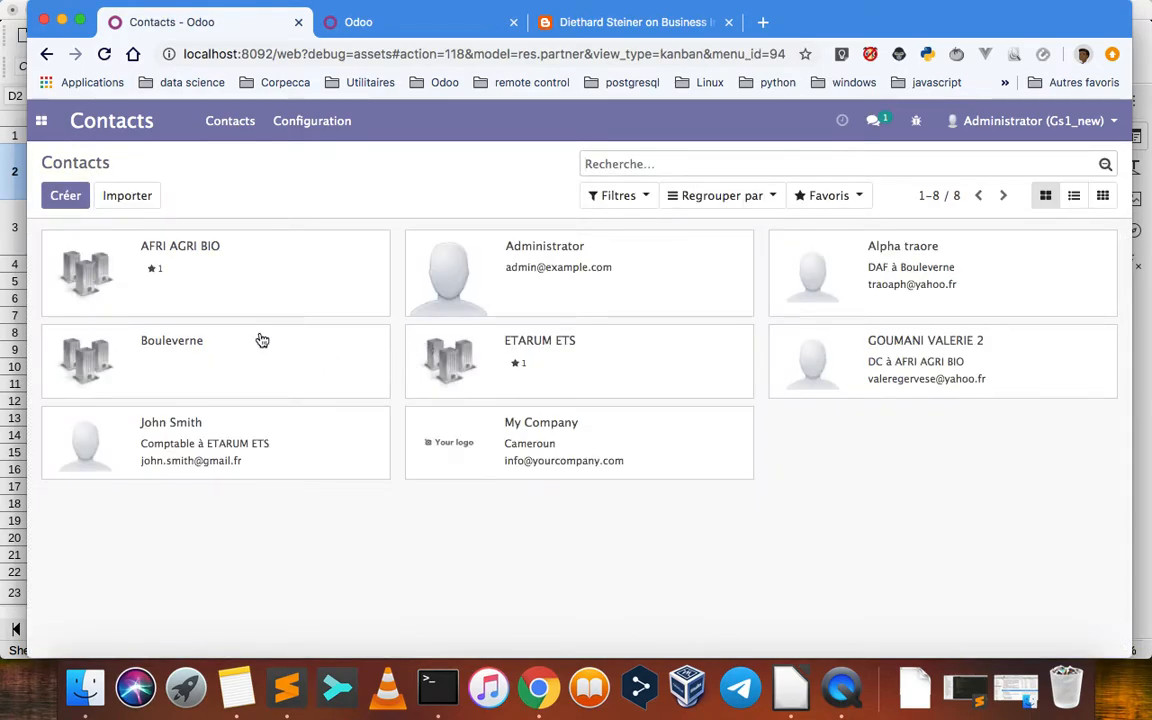
pyautogui.click(589, 360)
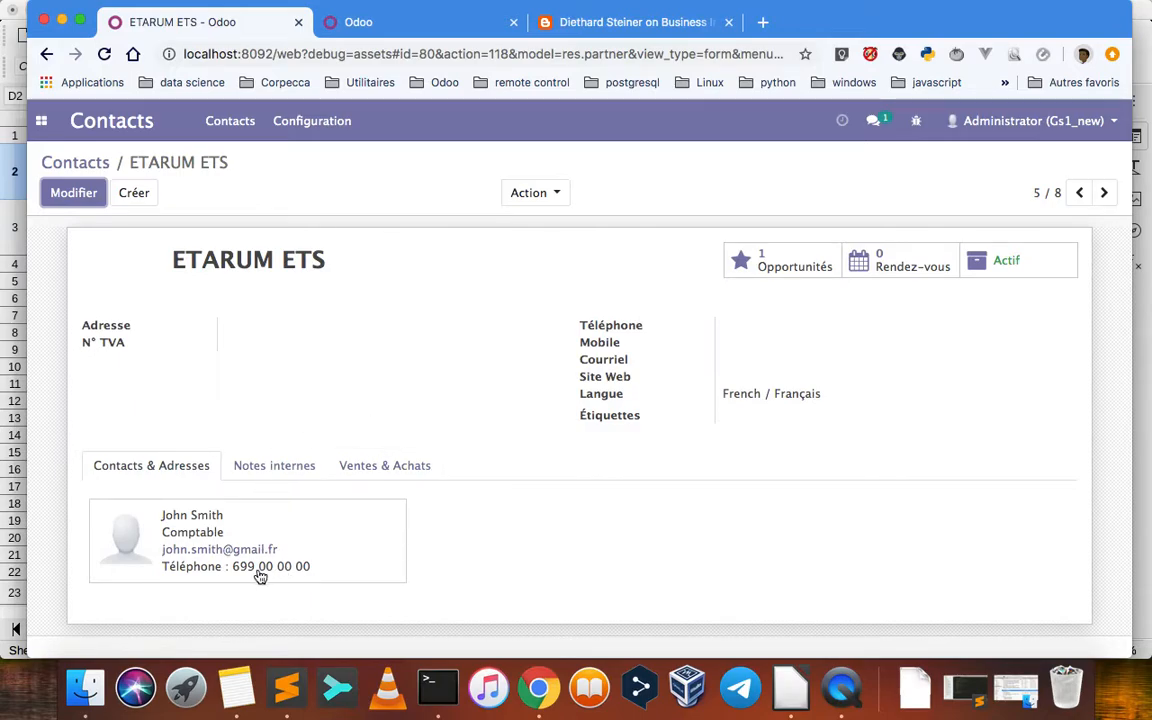
pyautogui.click(72, 162)
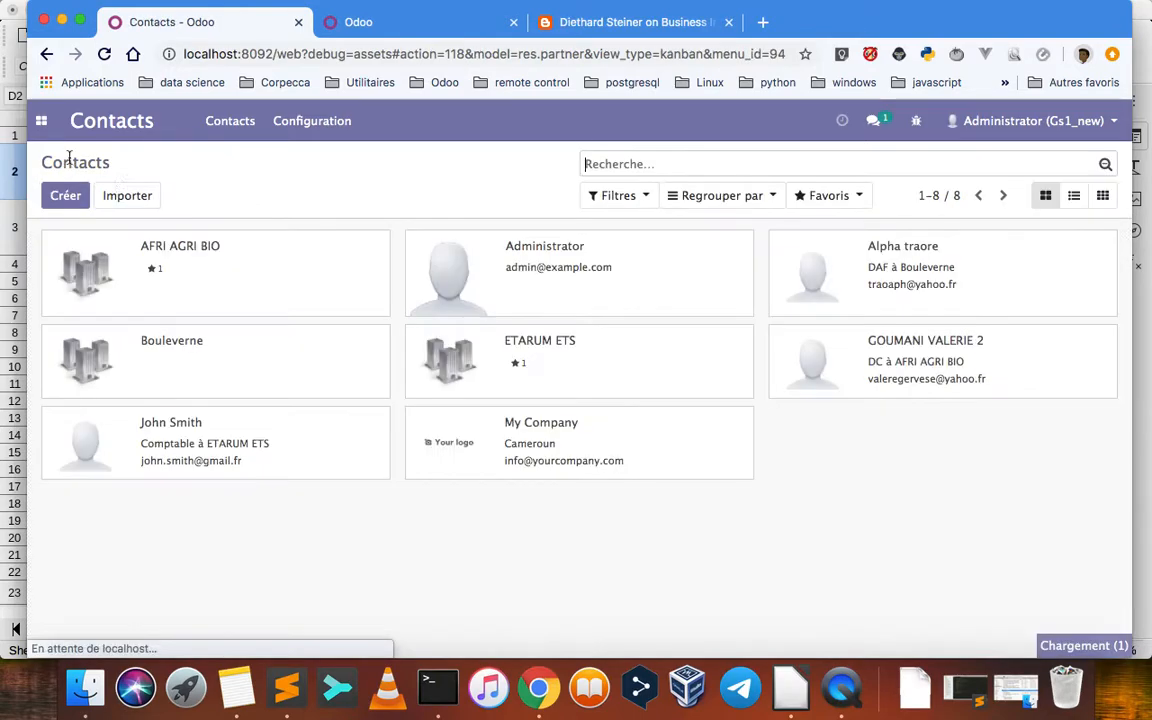
pyautogui.click(189, 250)
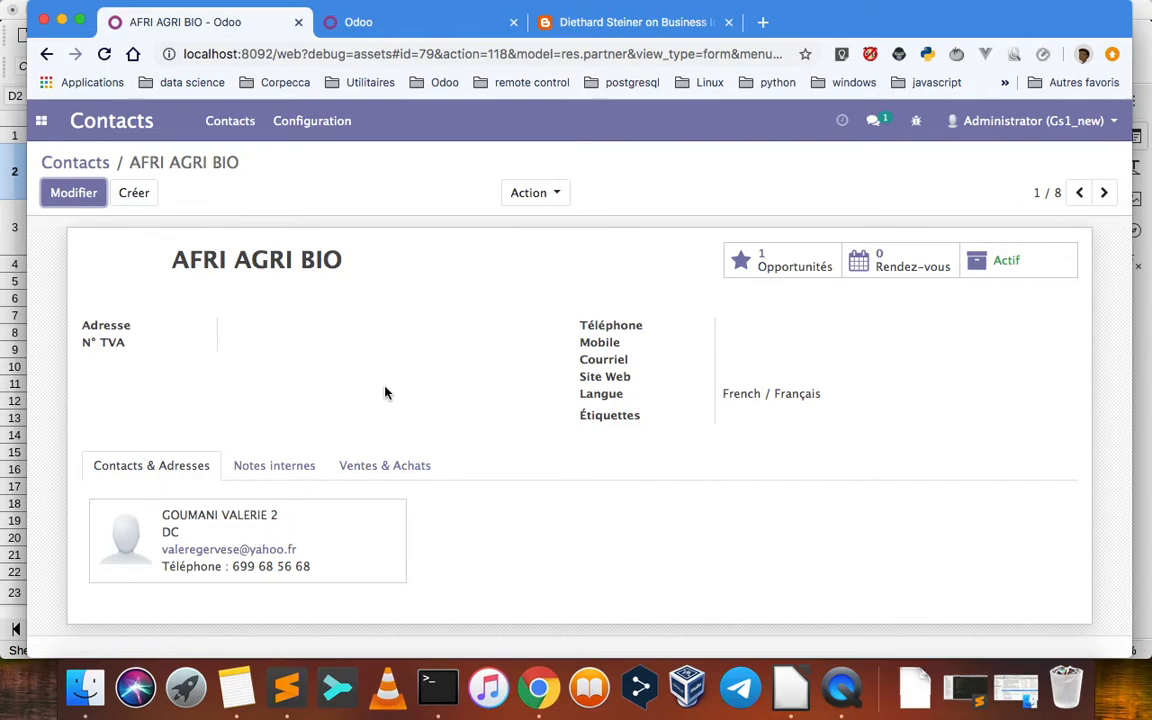
# Review the company columns in the spreadsheet, and remove the Mon Pipeline filter from the CRM pipeline in Odoo
pyautogui.press('super+Tab')
pyautogui.hscroll(-10, 397, 325)
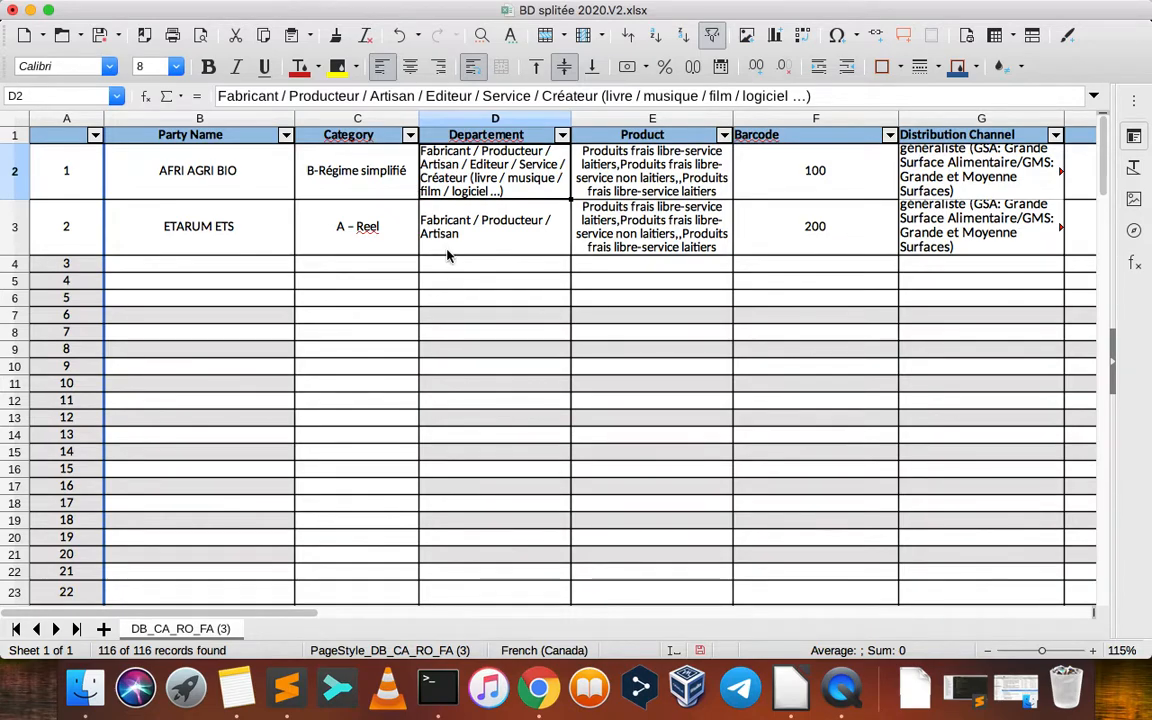
pyautogui.press('super+Tab')
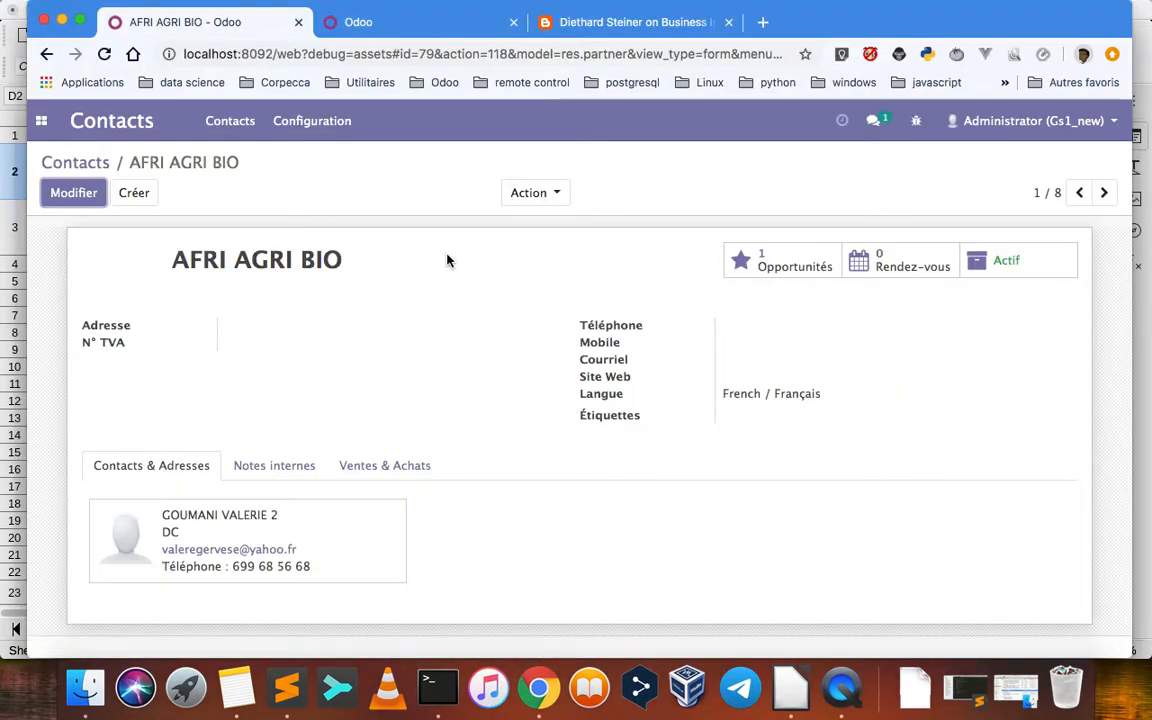
pyautogui.click(43, 124)
pyautogui.click(57, 226)
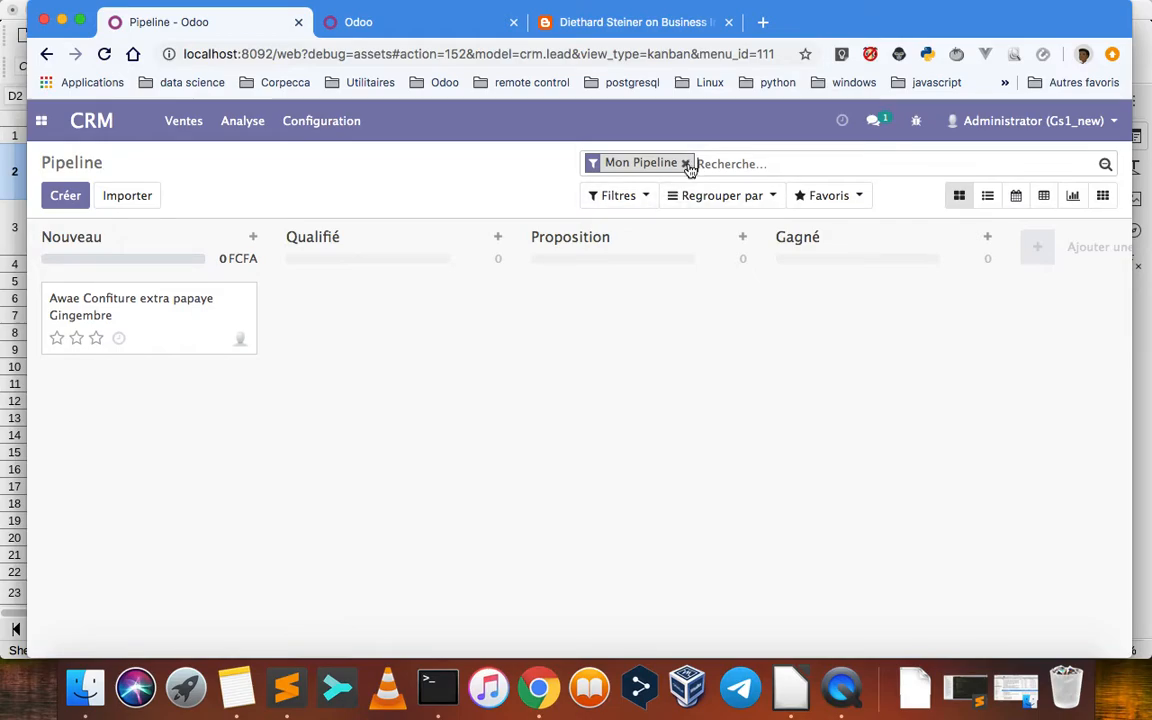
pyautogui.click(686, 164)
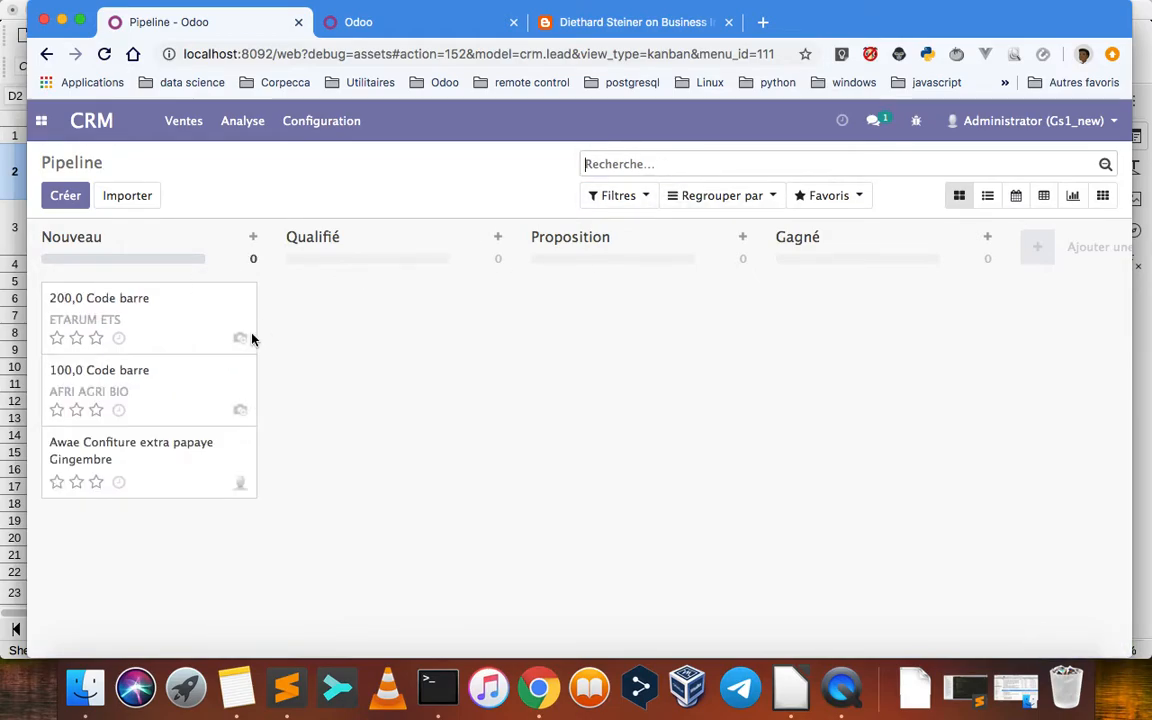
# Set the Vendeur of the "100,0 Code barre" opportunity to Administrator, save it and return to the pipeline
pyautogui.click(175, 376)
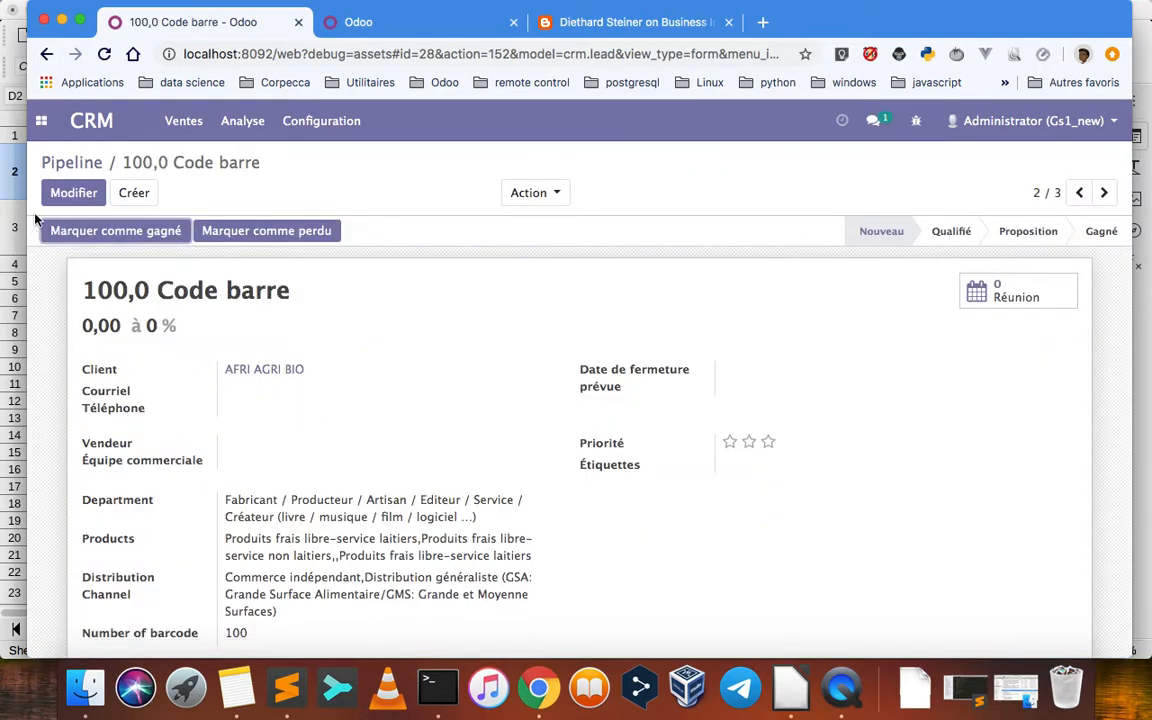
pyautogui.click(73, 192)
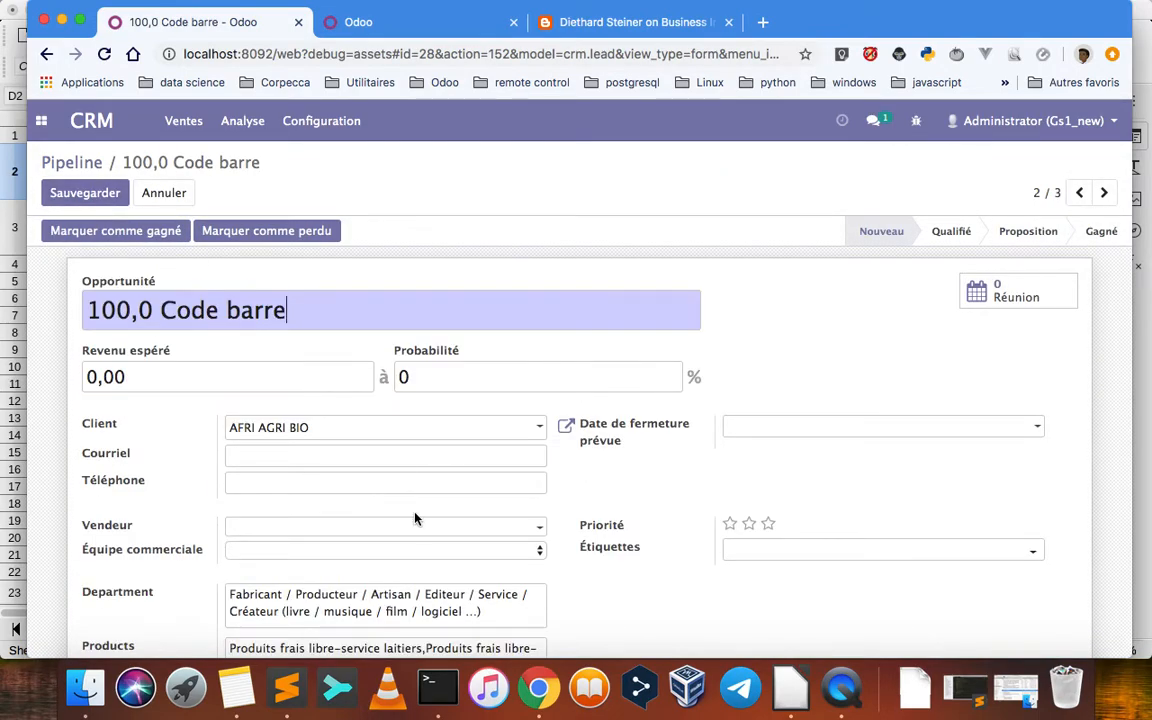
pyautogui.click(530, 487)
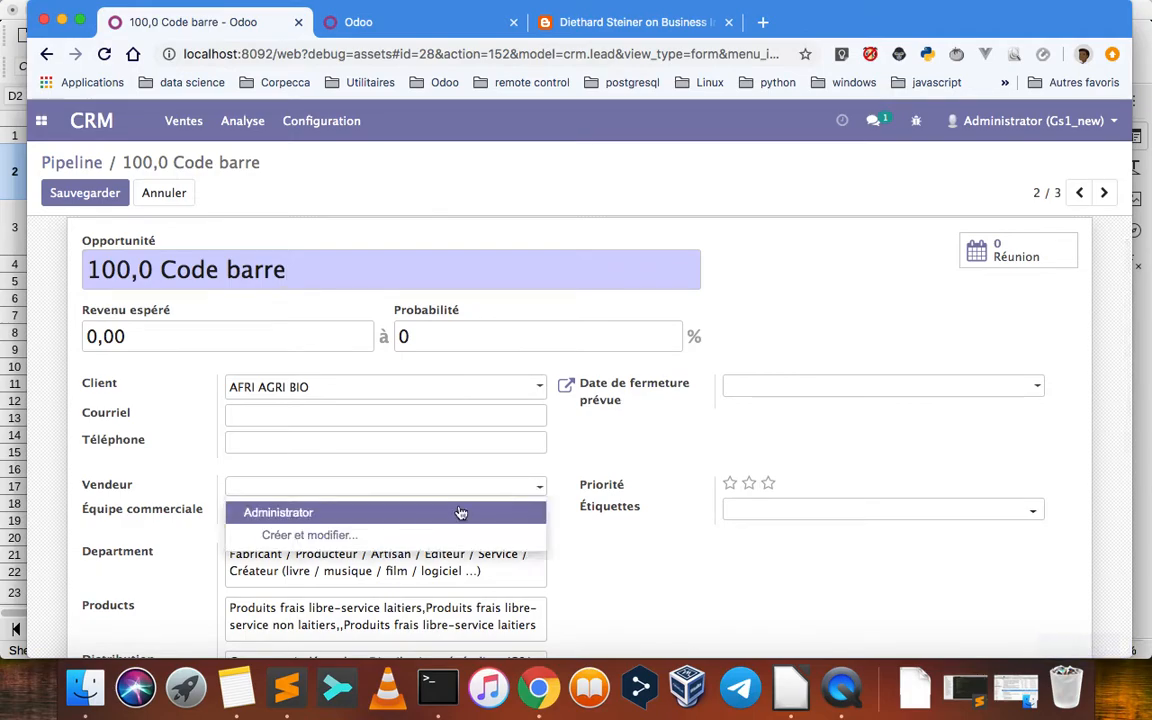
pyautogui.click(481, 511)
pyautogui.click(76, 192)
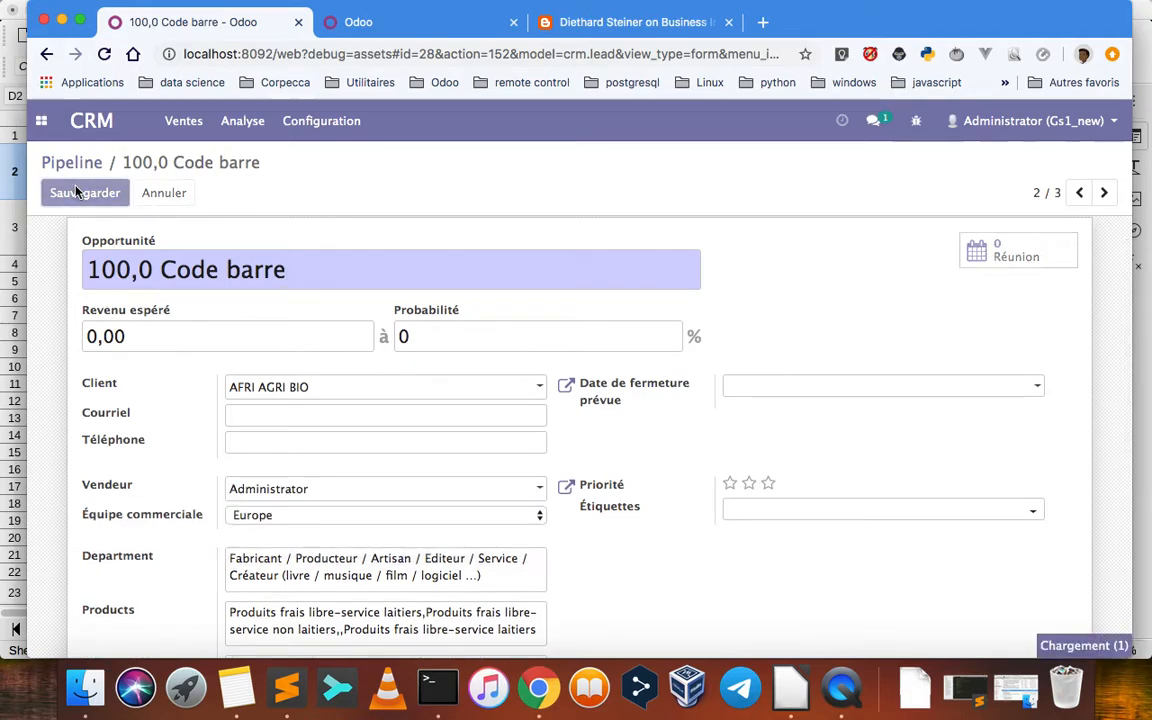
pyautogui.click(75, 164)
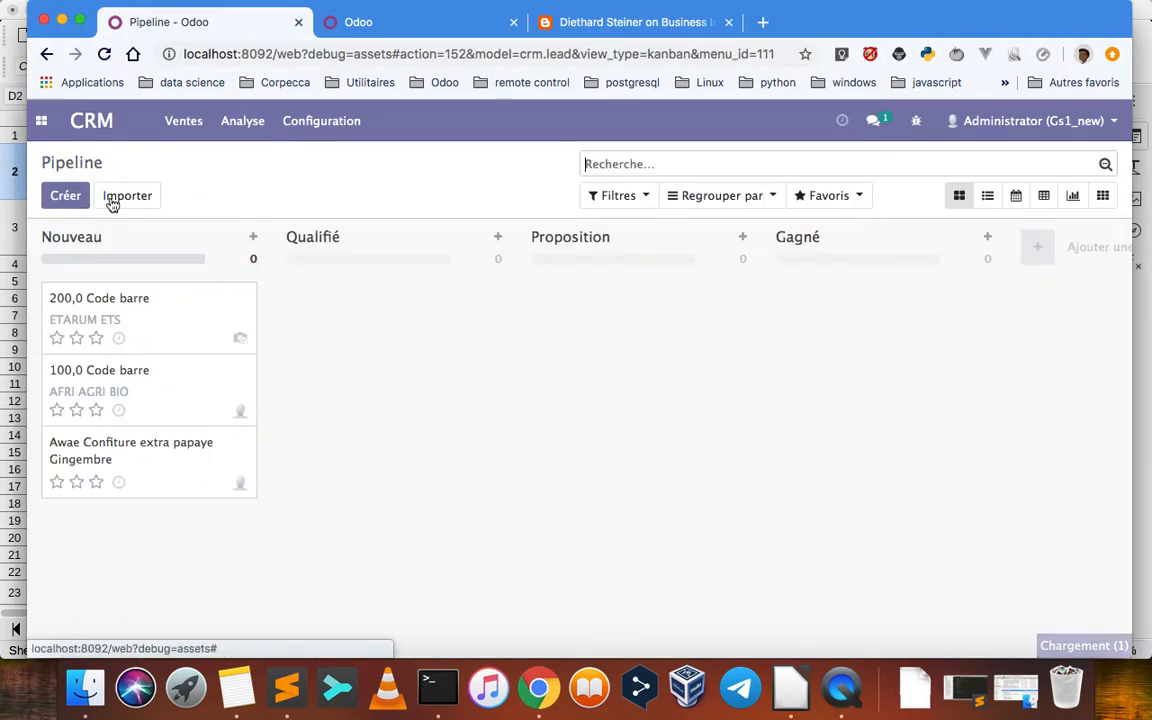
# Assign Administrator as Vendeur on the "200,0 Code barre" opportunity, save it and return to the pipeline
pyautogui.click(115, 302)
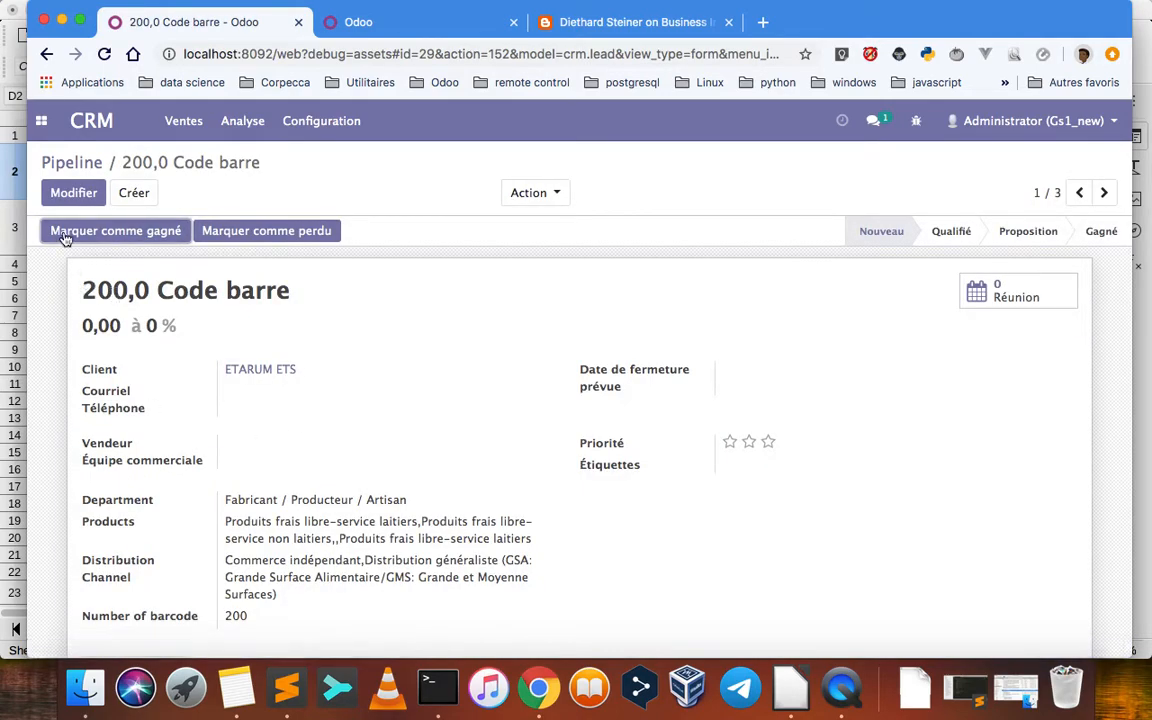
pyautogui.click(62, 194)
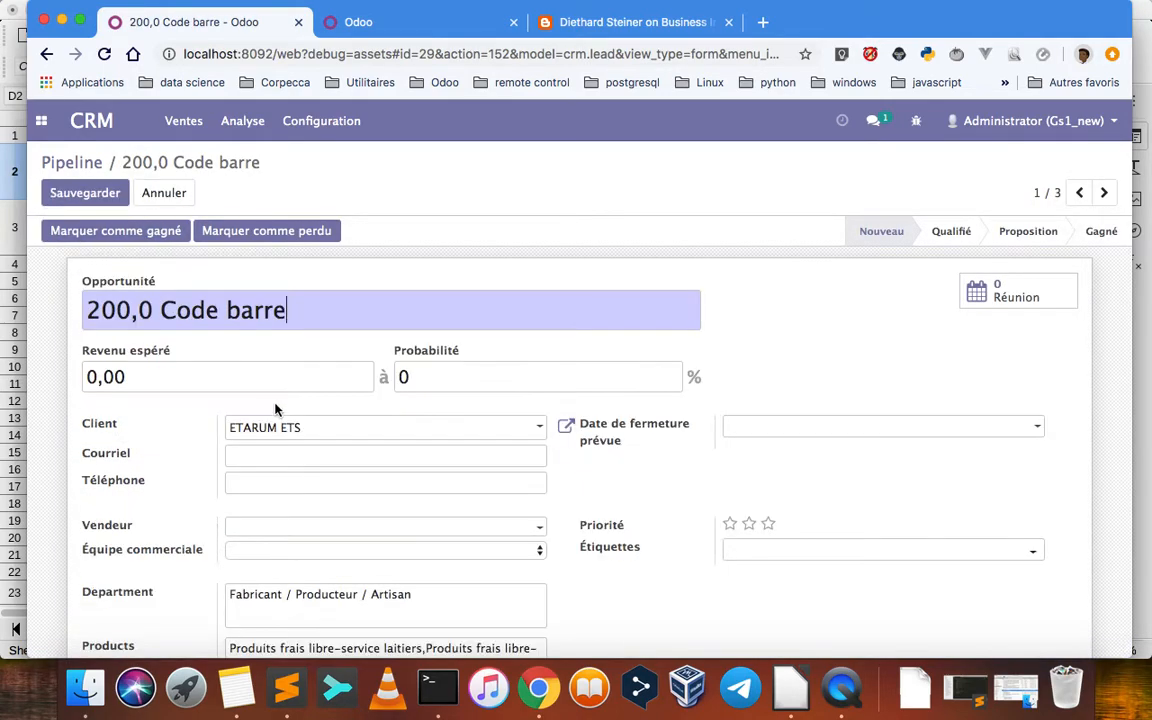
pyautogui.click(540, 529)
pyautogui.click(483, 553)
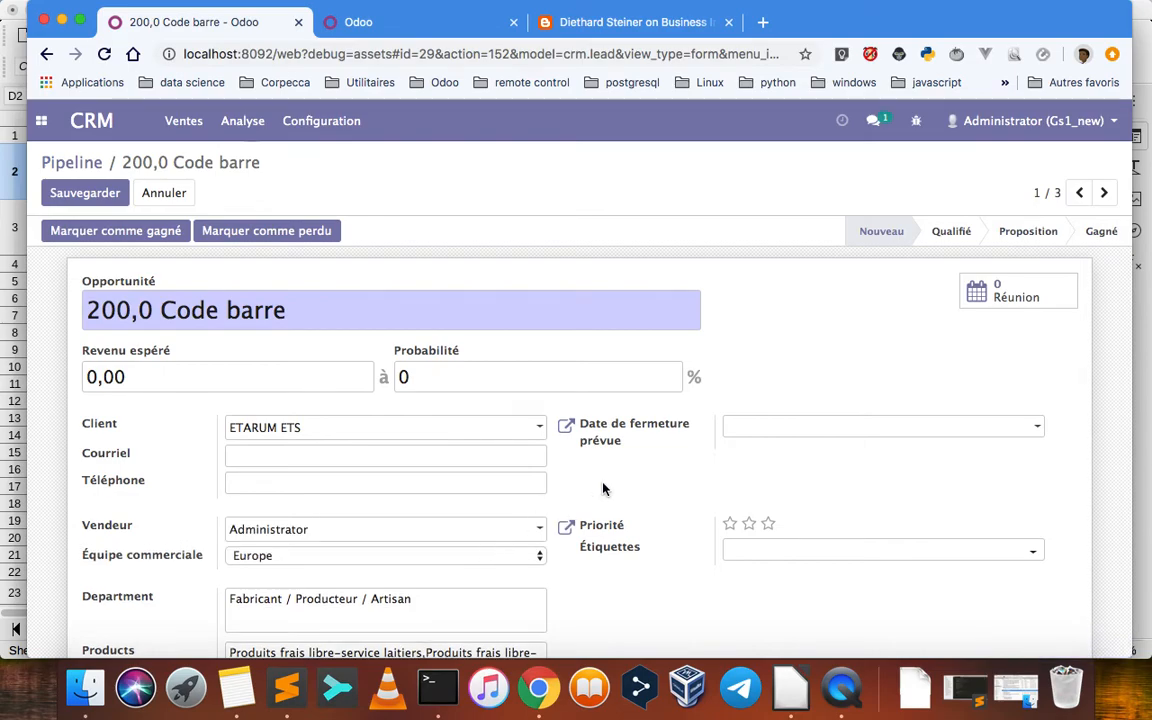
pyautogui.click(55, 191)
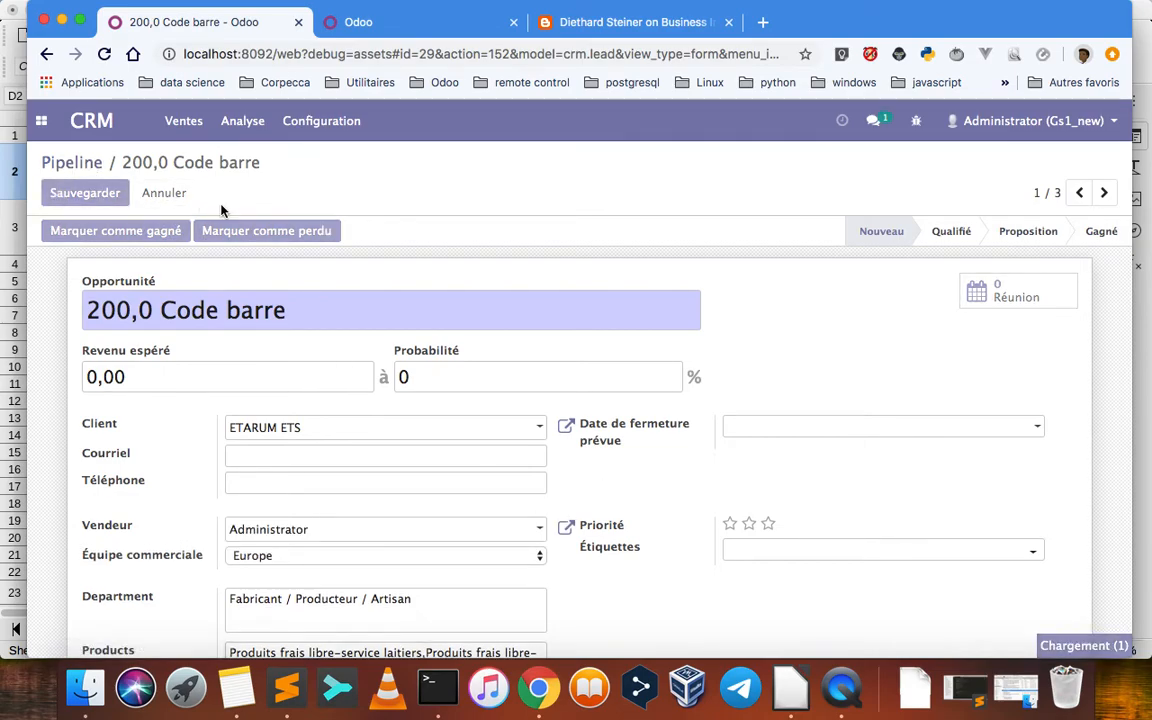
pyautogui.click(72, 163)
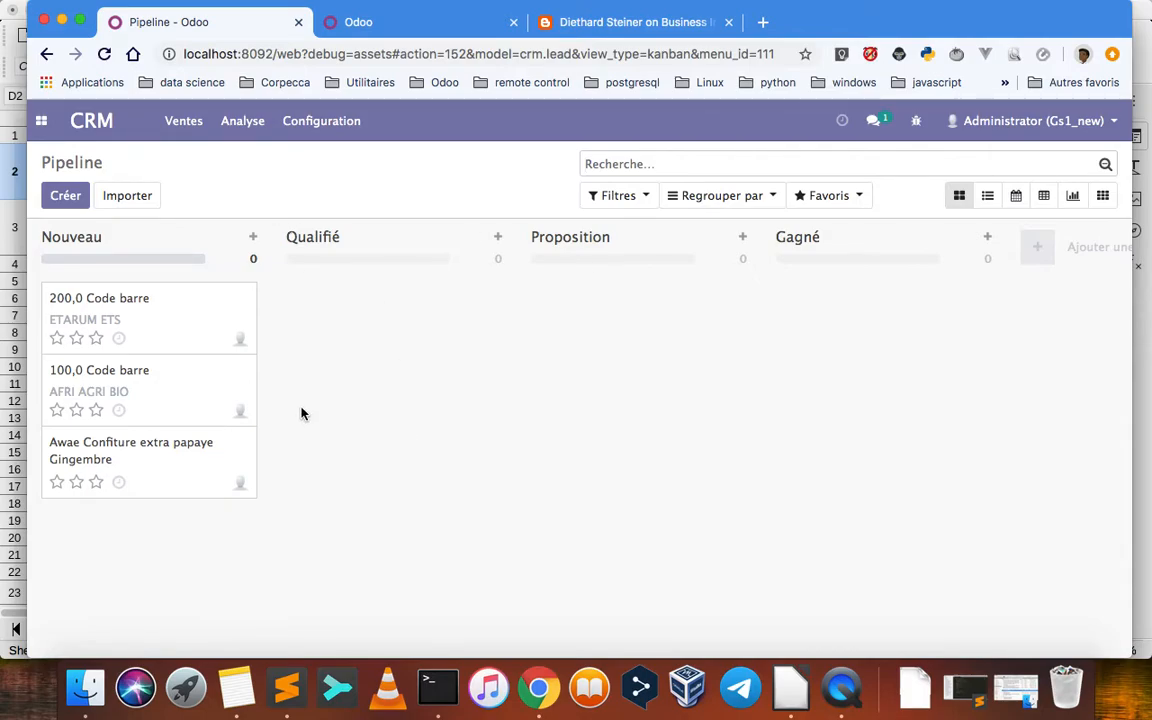
# View the Contacts app, and reopen the CRM pipeline with its default Mon Pipeline filter
pyautogui.click(40, 125)
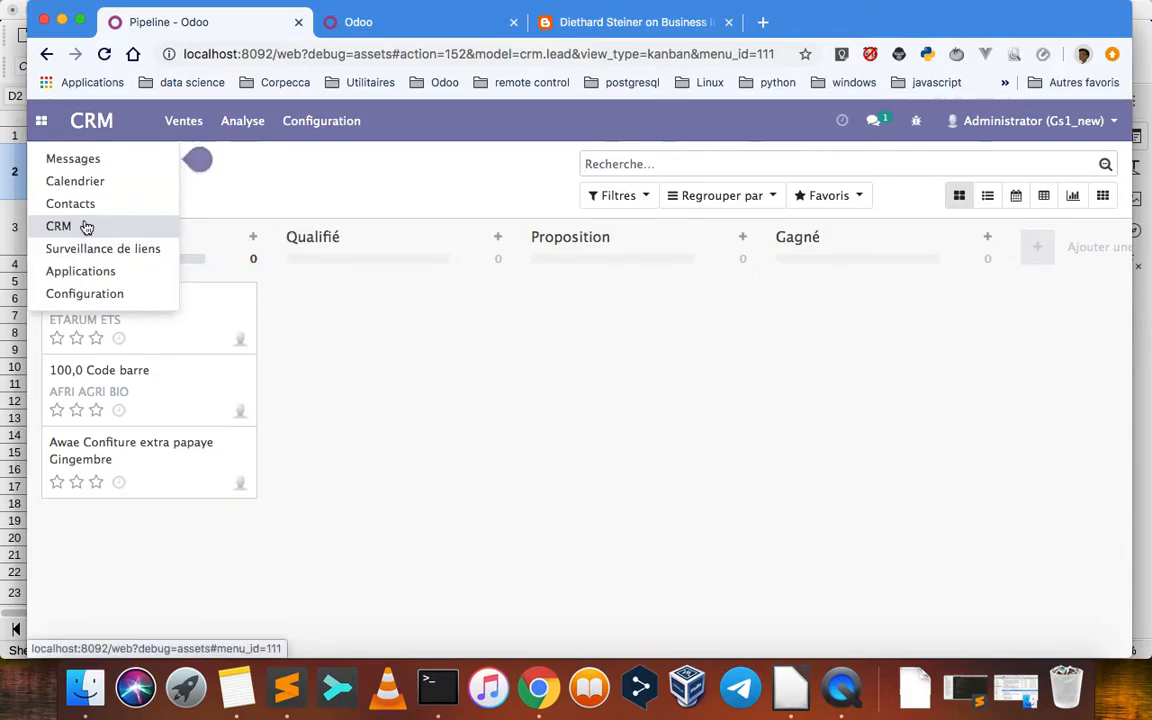
pyautogui.click(80, 224)
pyautogui.click(42, 121)
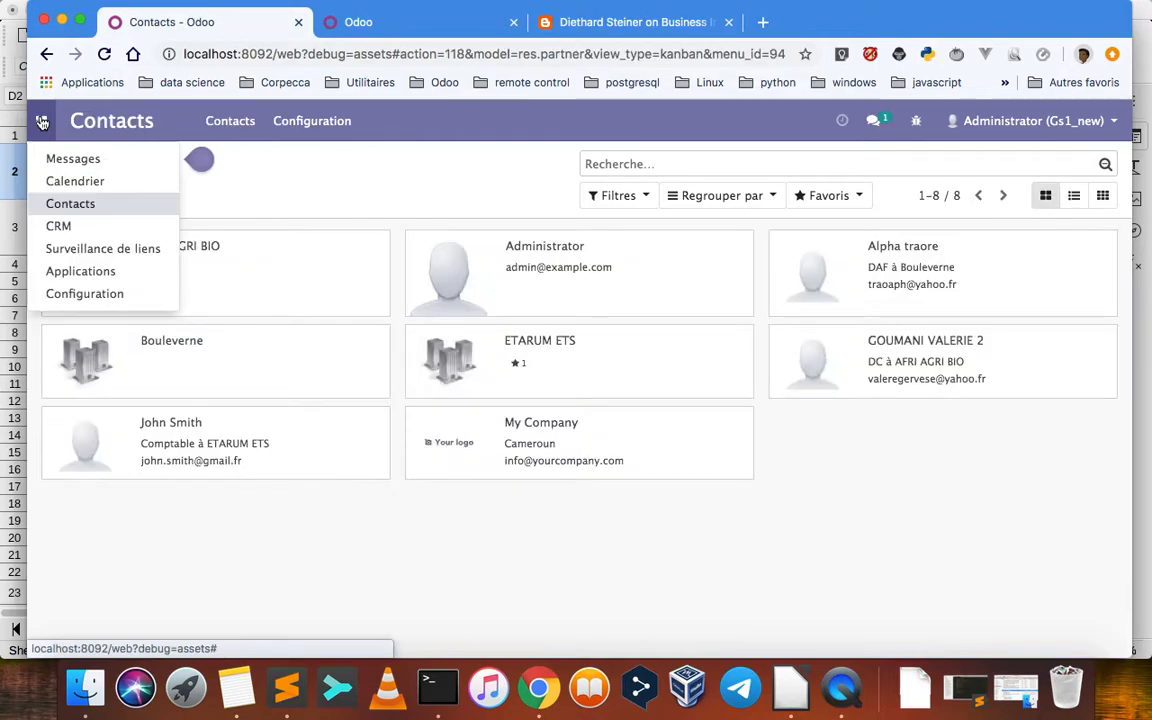
pyautogui.click(85, 229)
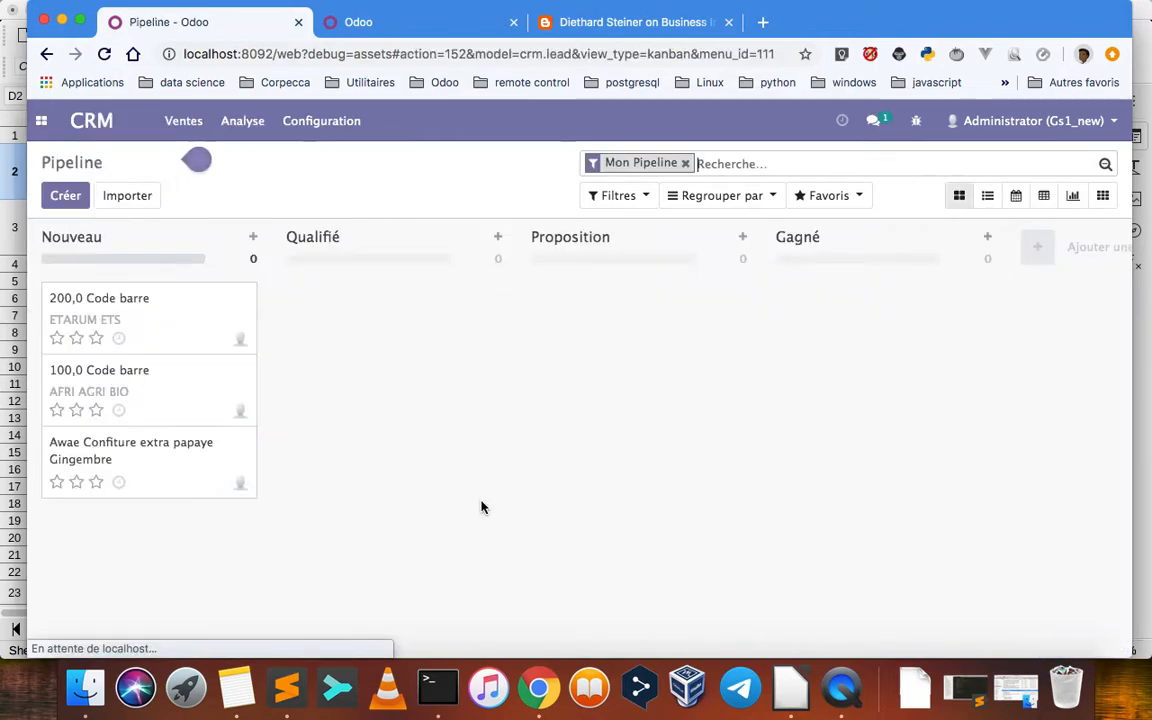
# Open the "200,0 Code barre" opportunity and compare its title with the Barcode cell of the ETARUM ETS row in the spreadsheet
pyautogui.click(130, 305)
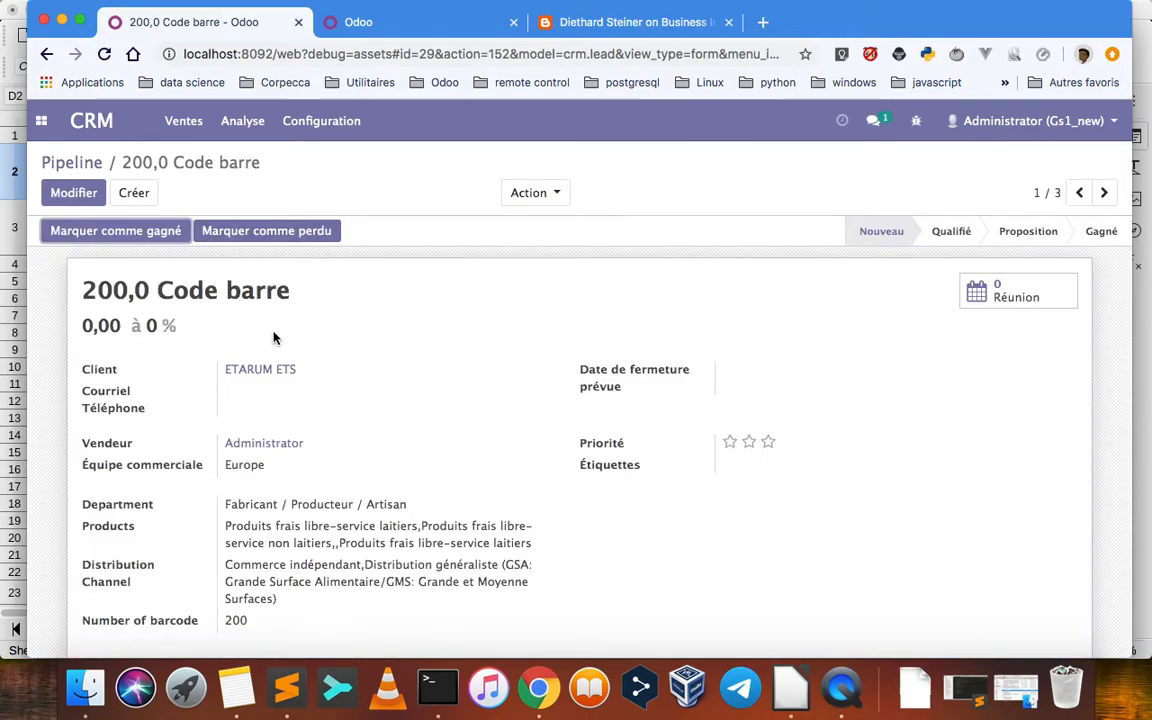
pyautogui.moveTo(87, 290); pyautogui.dragTo(296, 291)
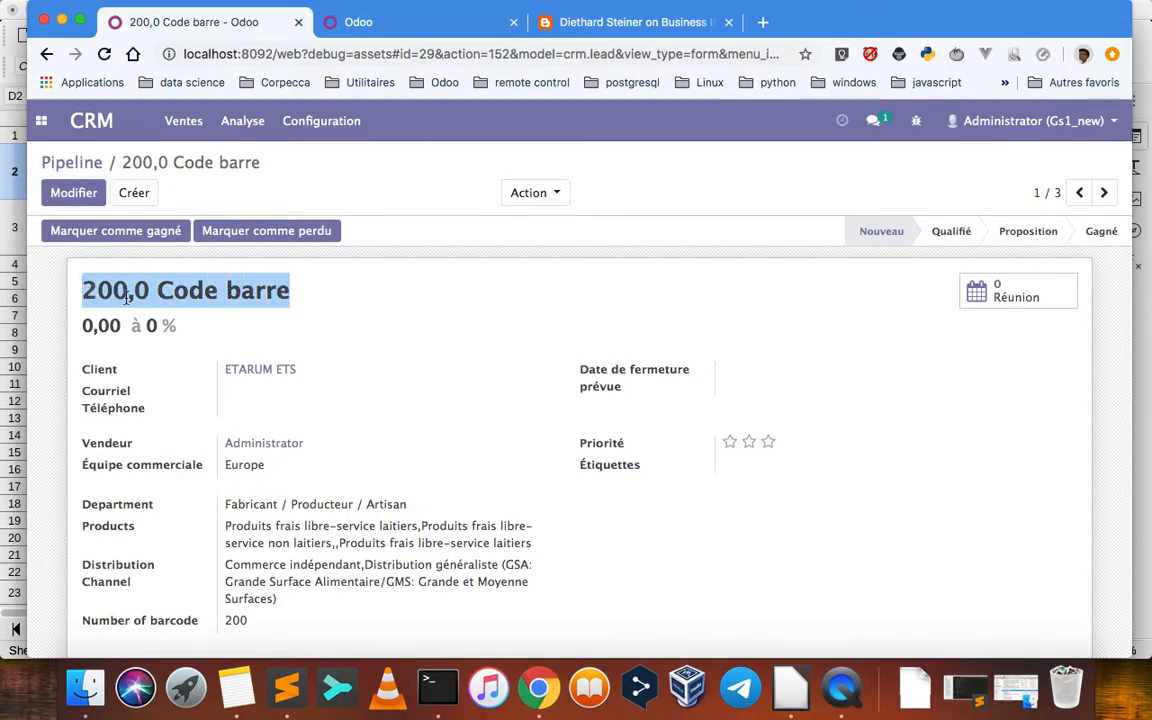
pyautogui.press('super+Tab')
pyautogui.click(805, 242)
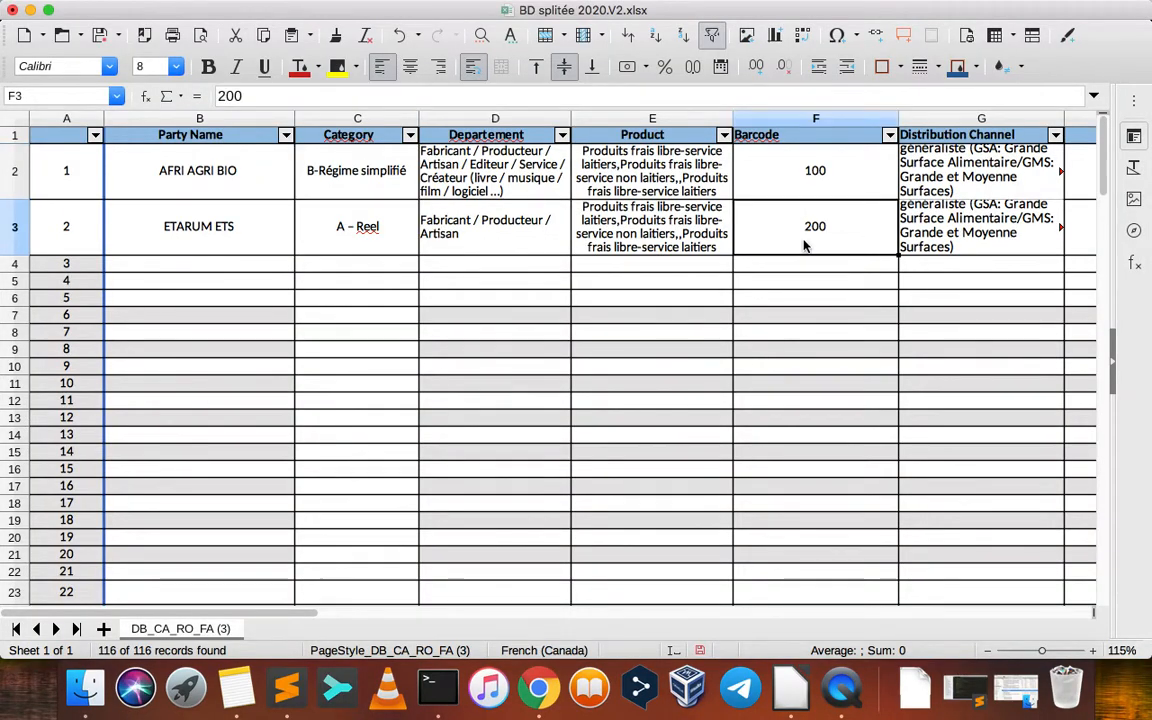
pyautogui.press('super+Tab')
pyautogui.scroll(-2, 305, 435)
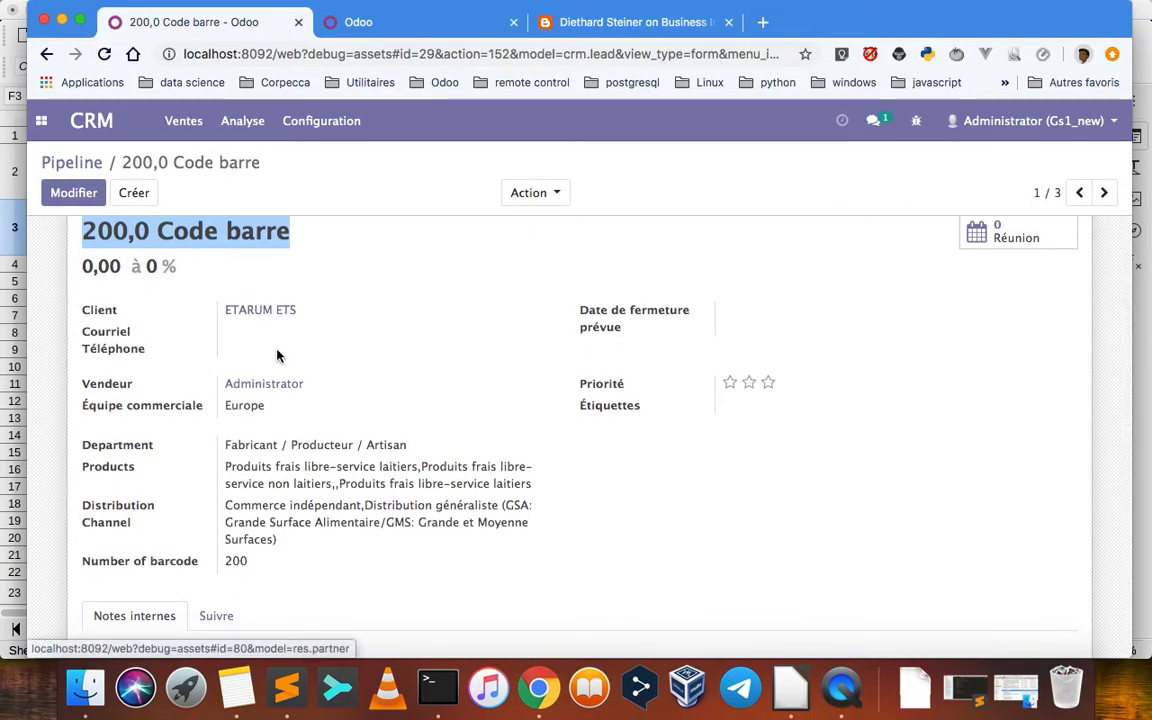
# Compare the opportunity's Department with the Departement cell of the ETARUM ETS row in the spreadsheet
pyautogui.press('super+Tab')
pyautogui.press('super+Tab')
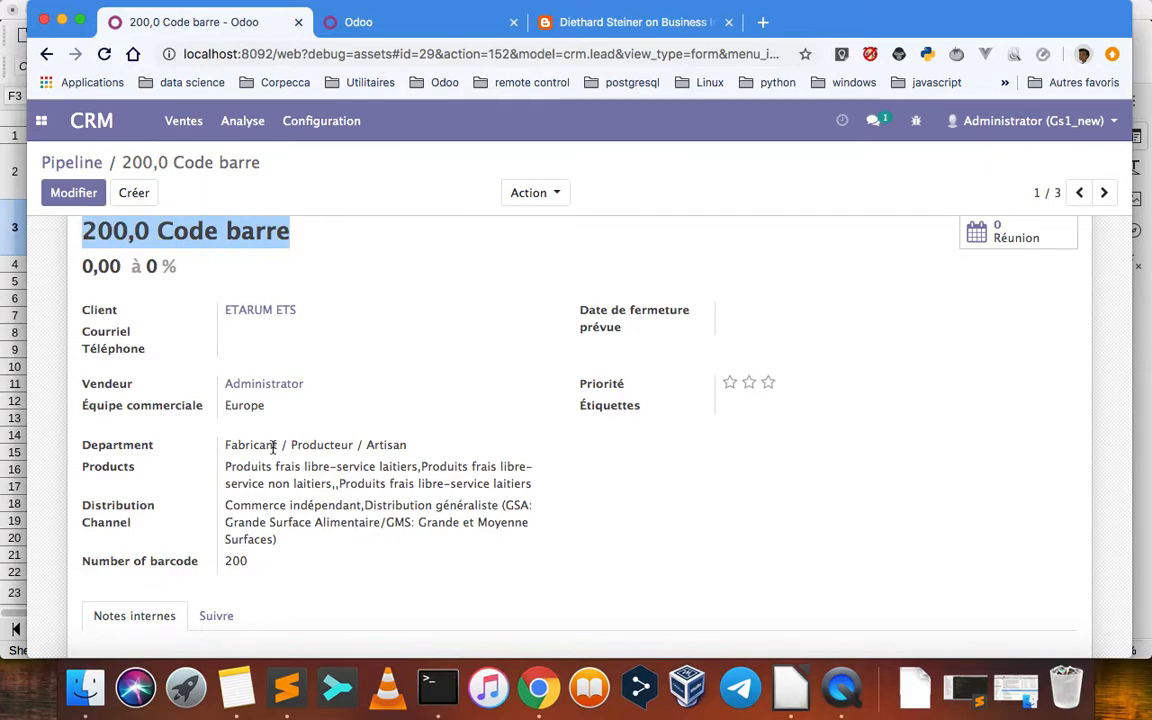
pyautogui.scroll(-2, 270, 447)
pyautogui.press('super+Tab')
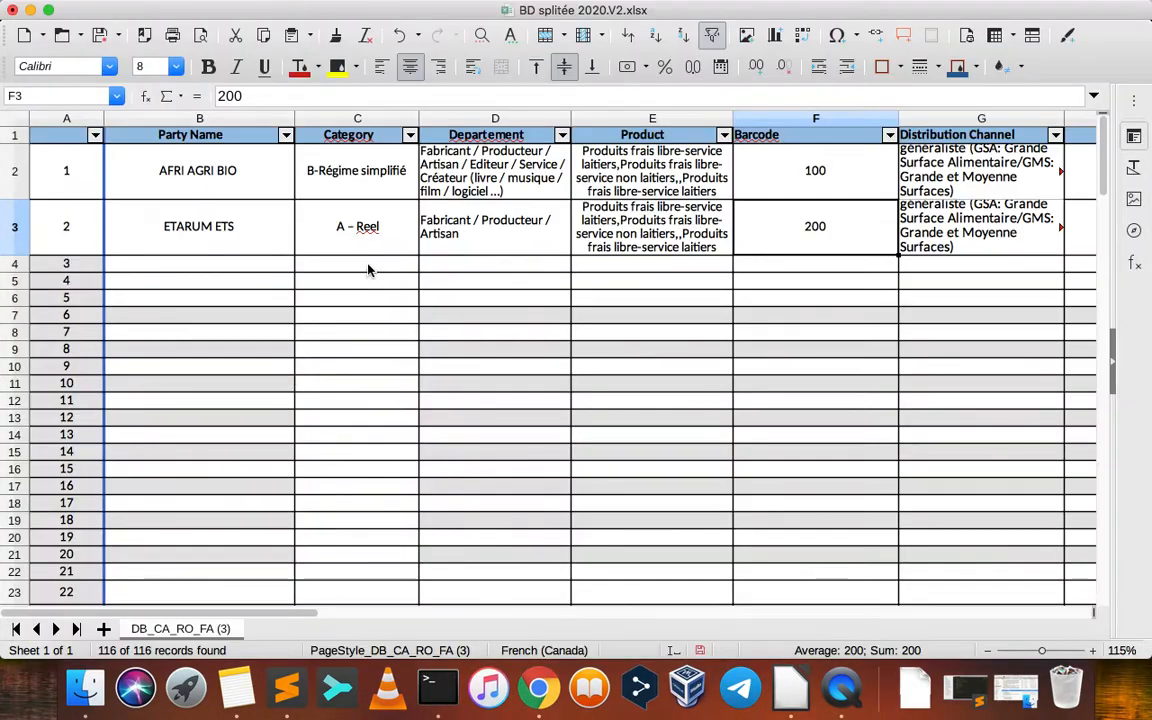
pyautogui.click(465, 232)
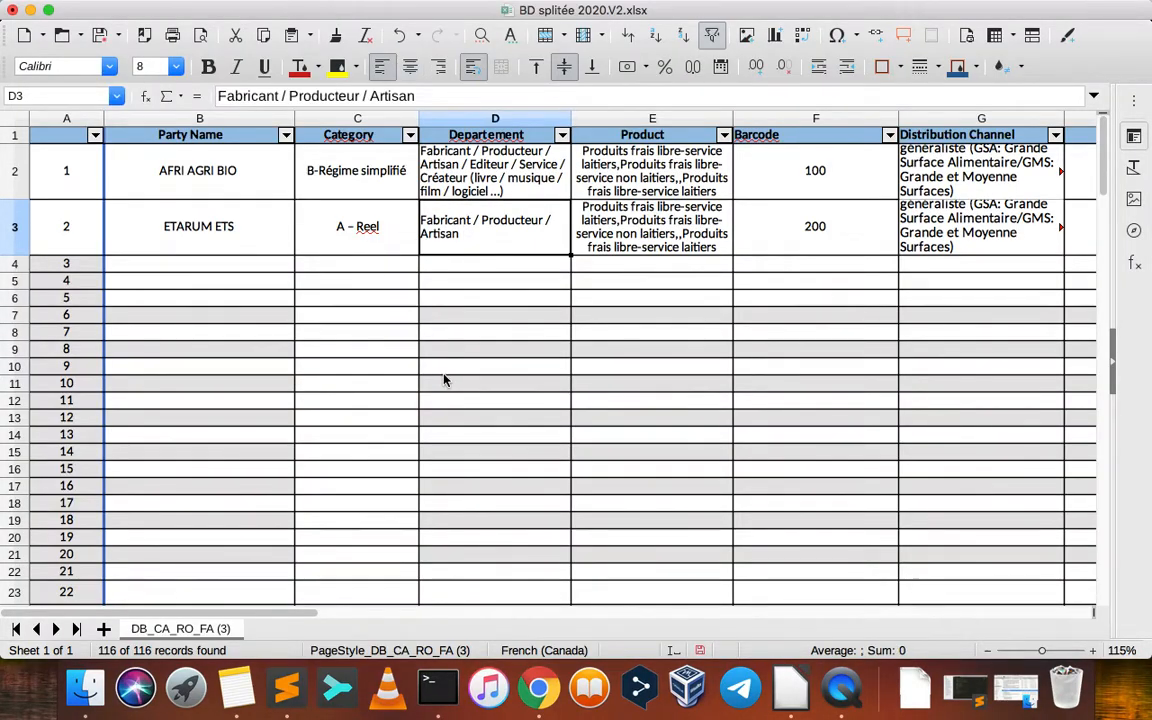
pyautogui.press('super+Tab')
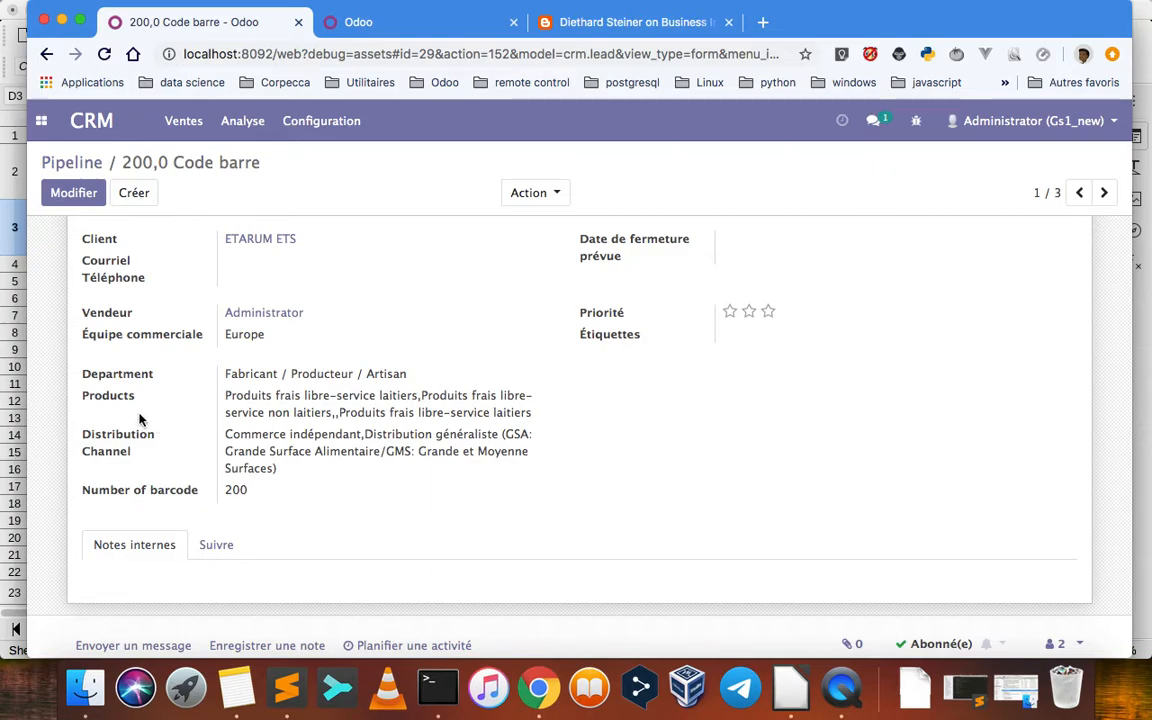
# Compare the opportunity's Products and Distribution Channel with the ETARUM ETS row in the spreadsheet, and return to Odoo
pyautogui.press('super+Tab')
pyautogui.click(625, 226)
pyautogui.press('super+Tab')
pyautogui.press('super+Tab')
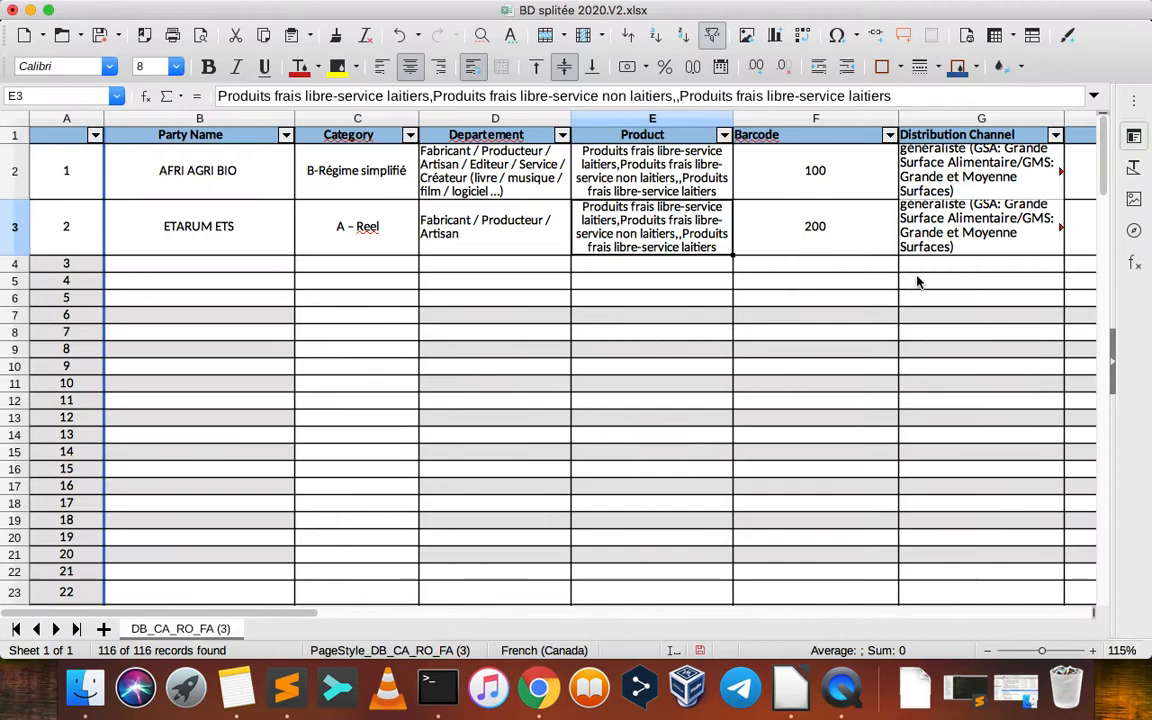
pyautogui.press('super+Tab')
# Check the initial contact information under Suivre on the "200,0 Code barre" opportunity
pyautogui.scroll(-3, 440, 455)
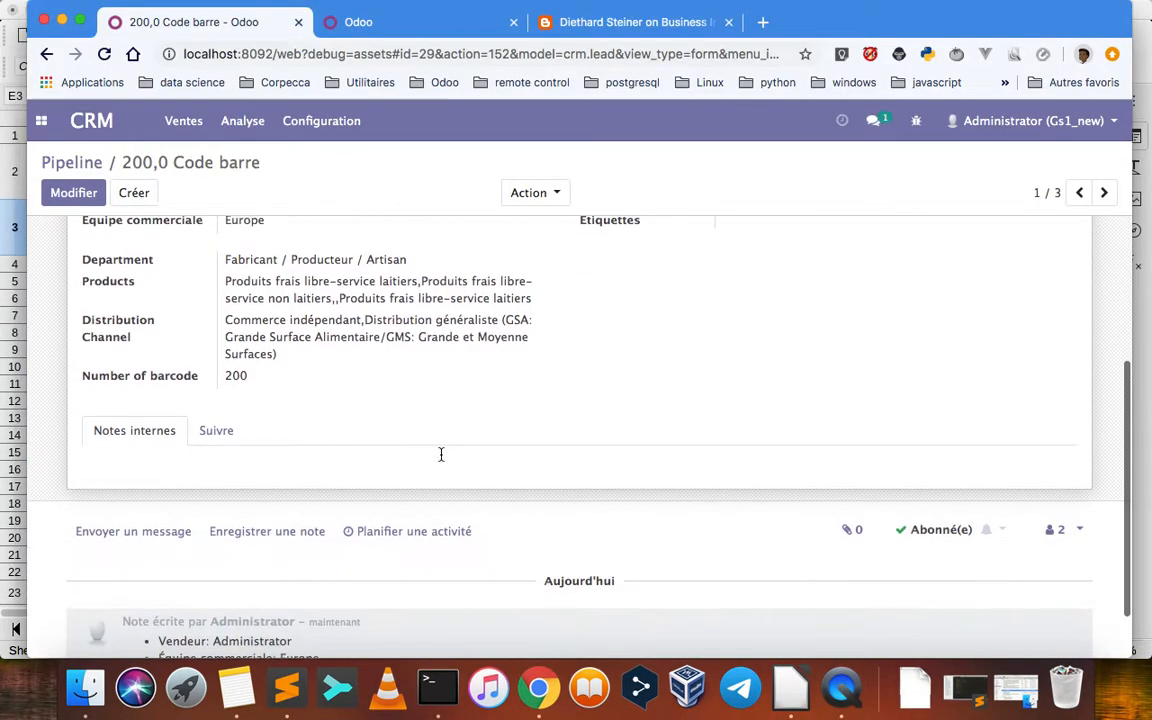
pyautogui.scroll(5, 440, 455)
pyautogui.scroll(-1, 440, 460)
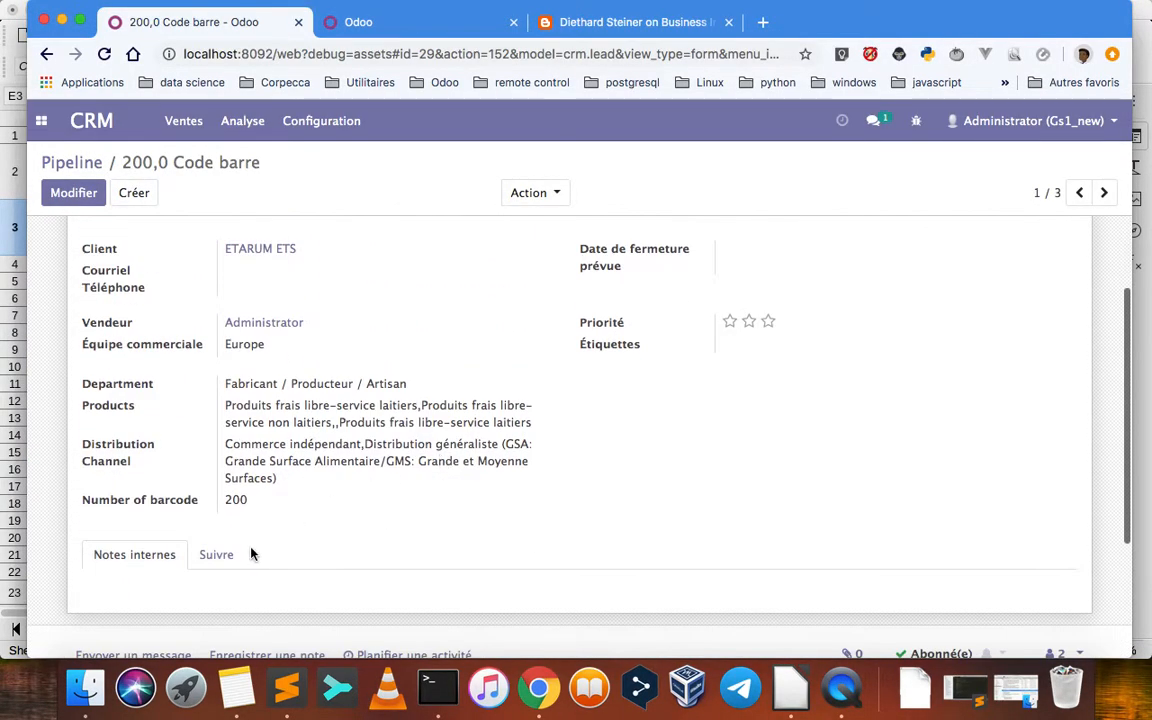
pyautogui.click(228, 555)
pyautogui.scroll(-3, 437, 474)
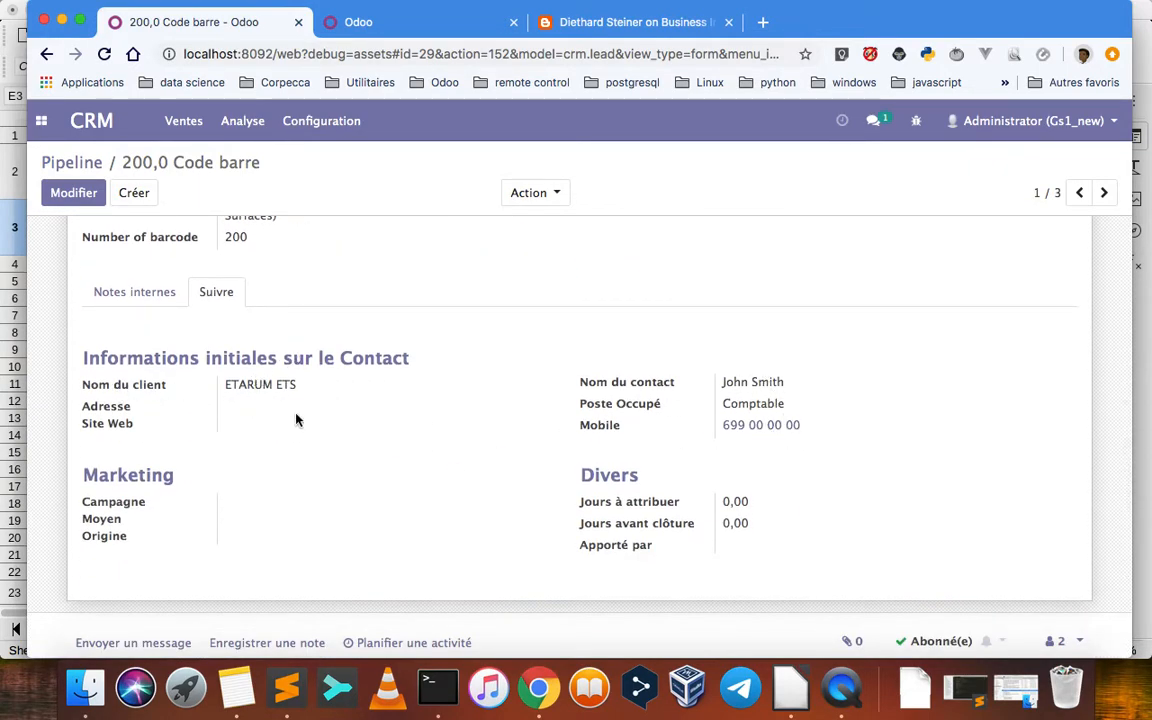
pyautogui.scroll(5, 370, 360)
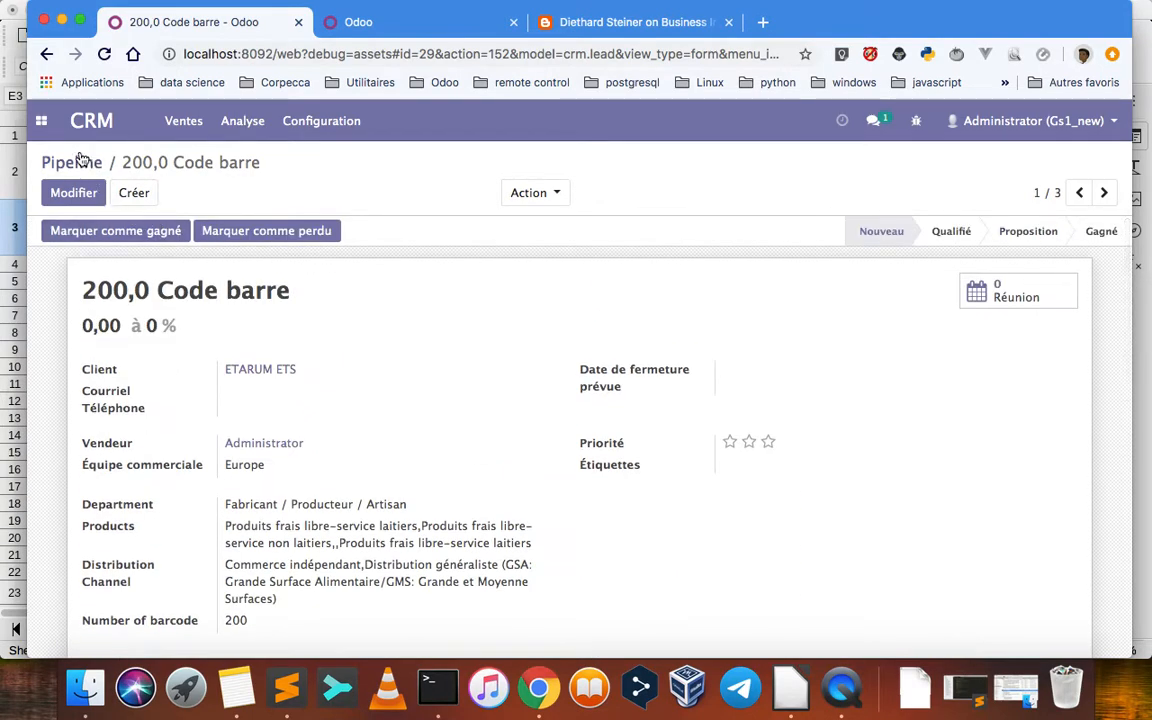
# Return to the pipeline and review the details of AFRI AGRI BIO's "100,0 Code barre" opportunity
pyautogui.click(78, 162)
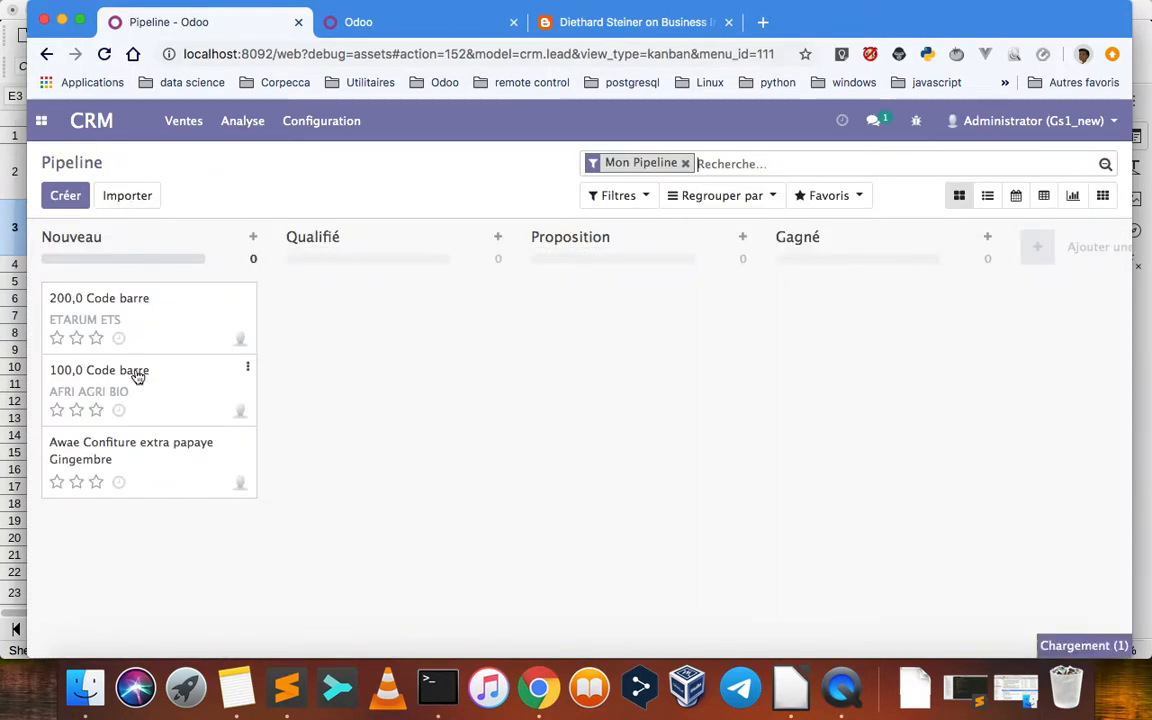
pyautogui.click(138, 376)
pyautogui.scroll(-2, 337, 509)
pyautogui.scroll(2, 338, 510)
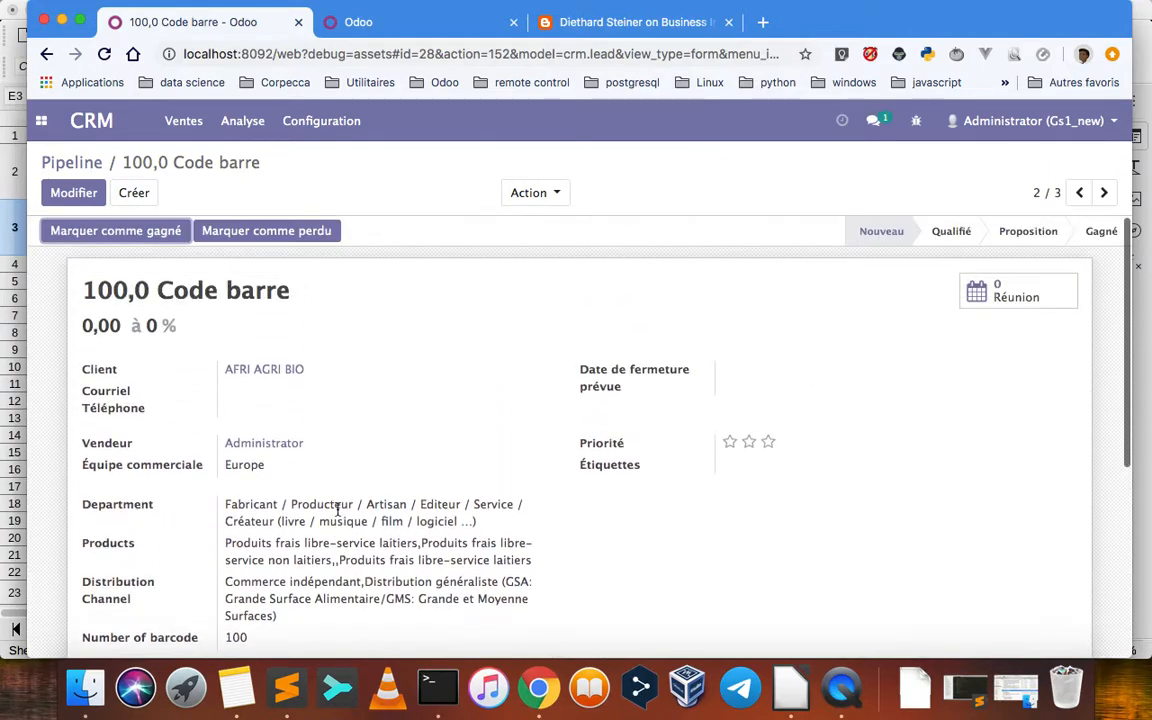
# Review the Gs1 checklist in Notes, and recall the kitchen.sh command for projet_gs1.kjb with HOST_DB=localhost in a cleared Terminal
pyautogui.click(237, 687)
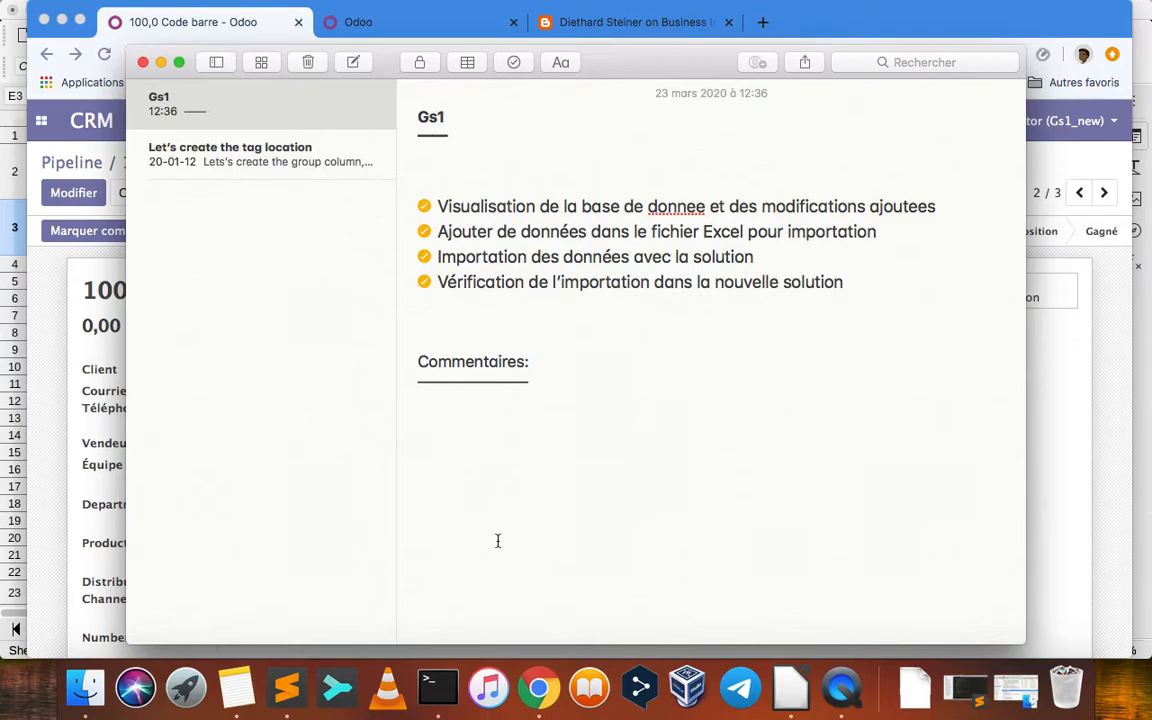
pyautogui.click(438, 686)
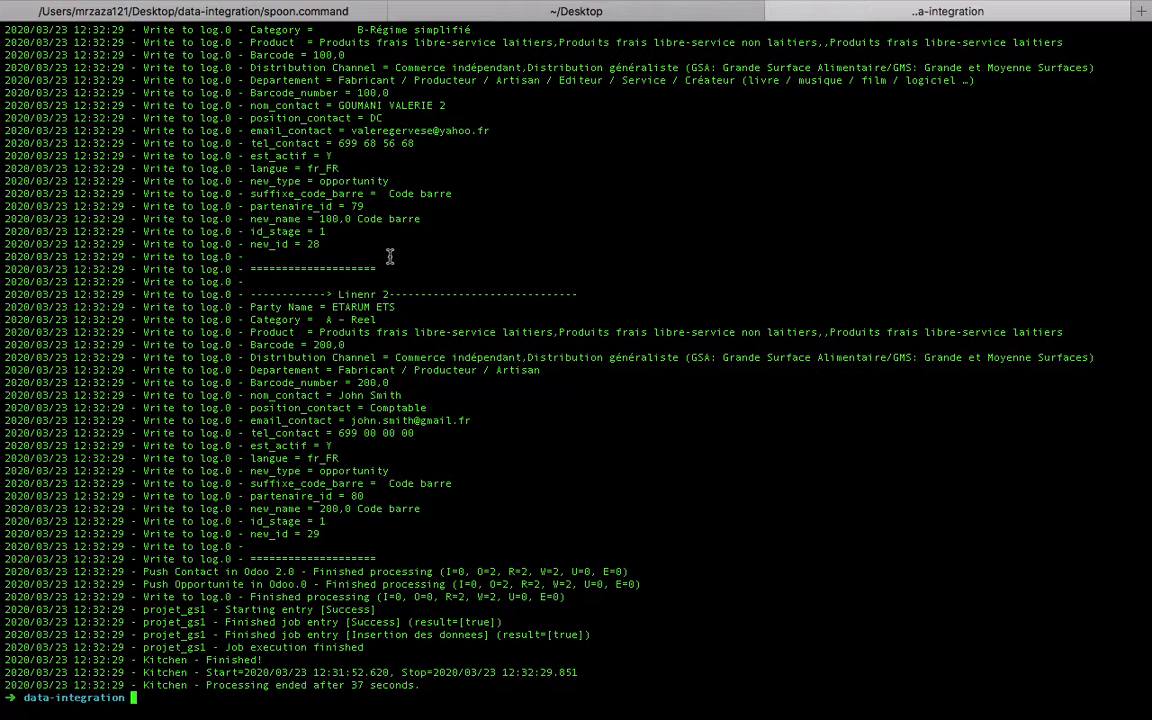
pyautogui.hotkey('ctrl', 'l')
pyautogui.press('Up')
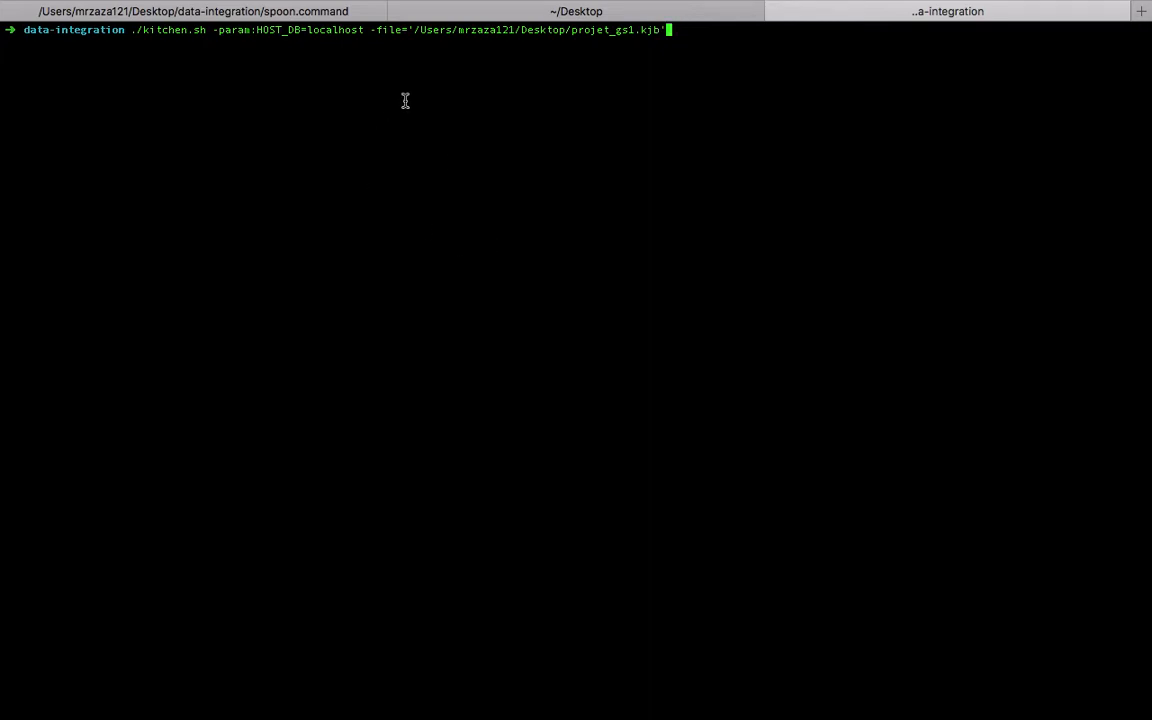
pyautogui.hotkey('ctrl', 'Left')
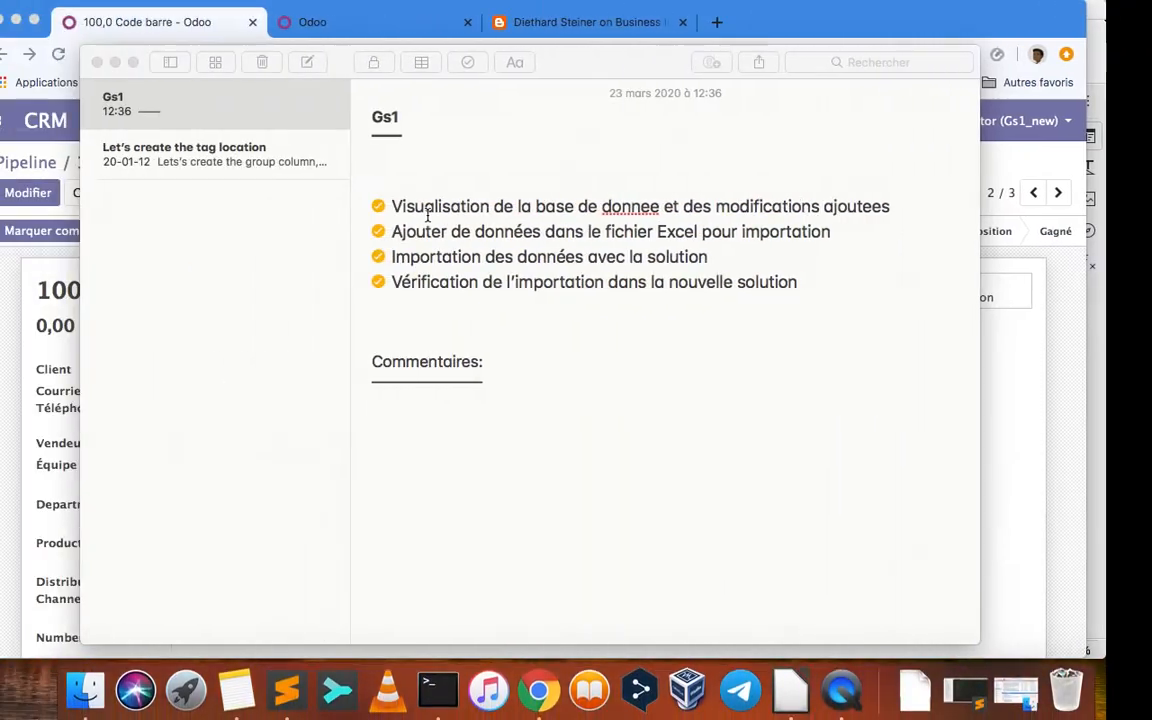